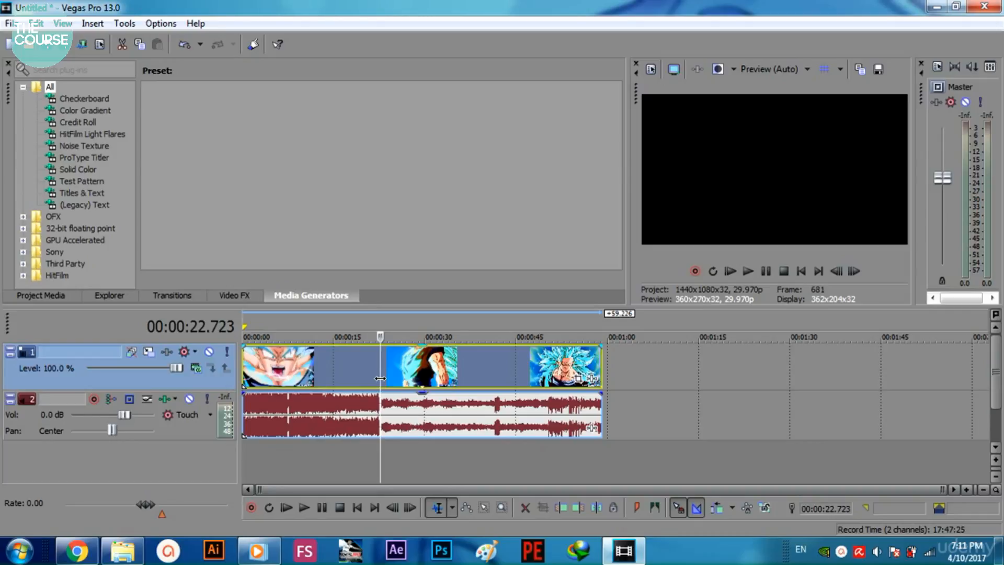
Step: Split the video clip and its audio at 00:00:22.723 and 00:00:36.870
key(s)
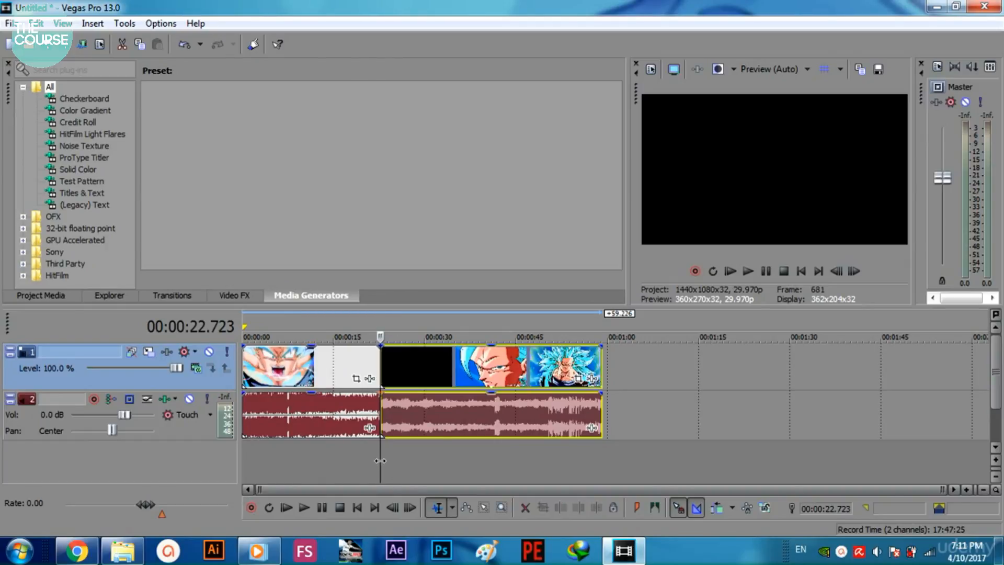
drag(380, 461, 466, 455)
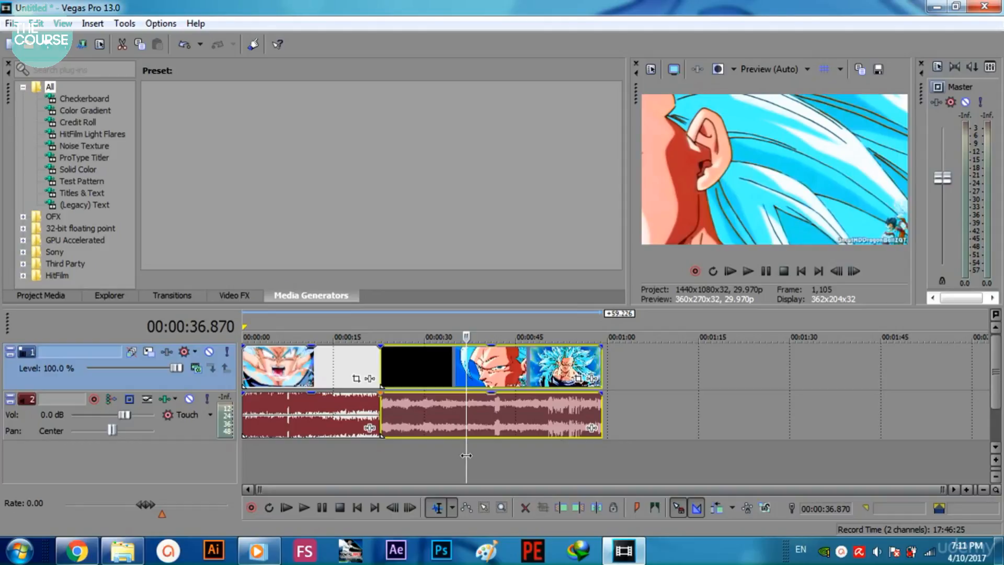
key(s)
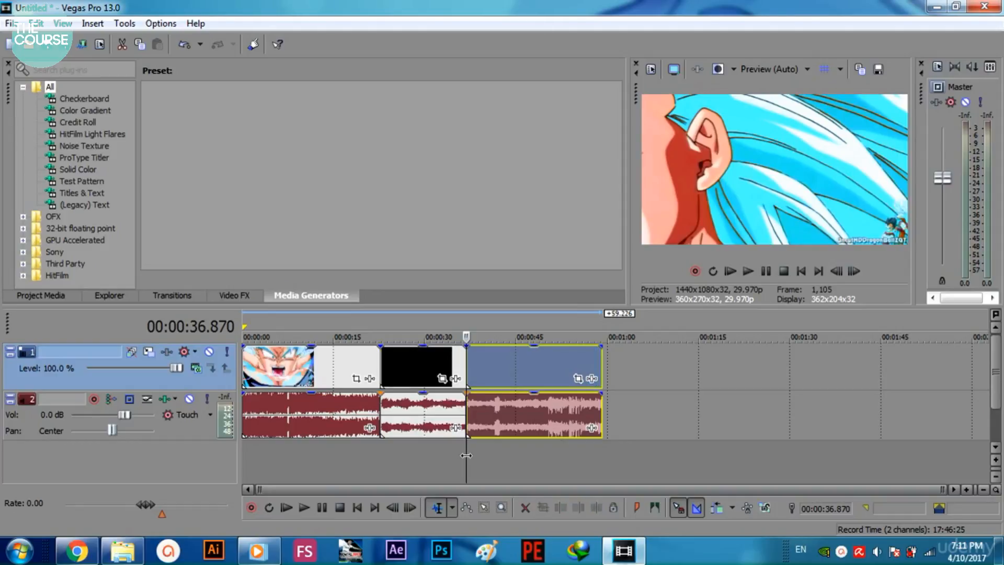
Step: Check the three segments and delete the middle one, including its audio
click(292, 376)
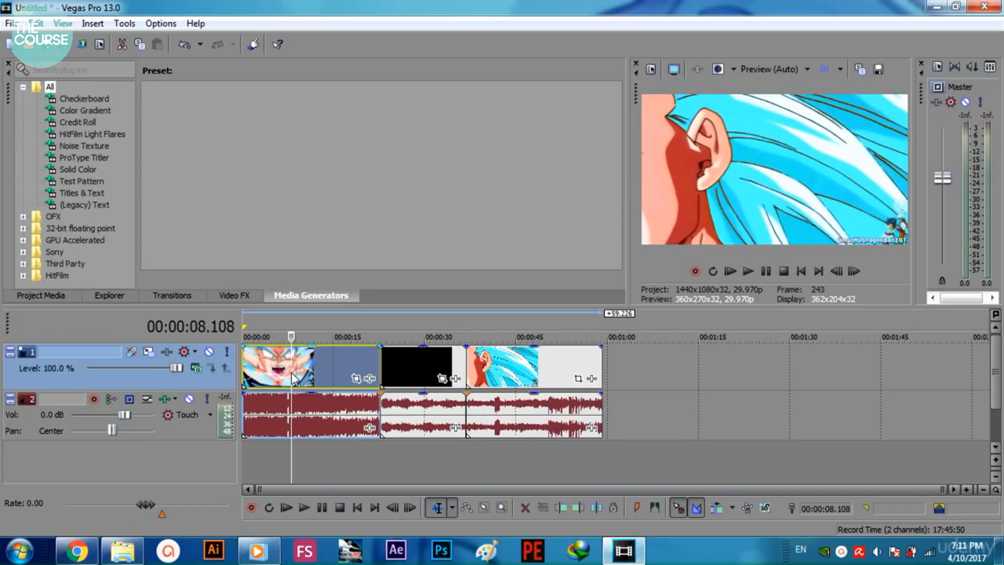
click(403, 356)
click(507, 369)
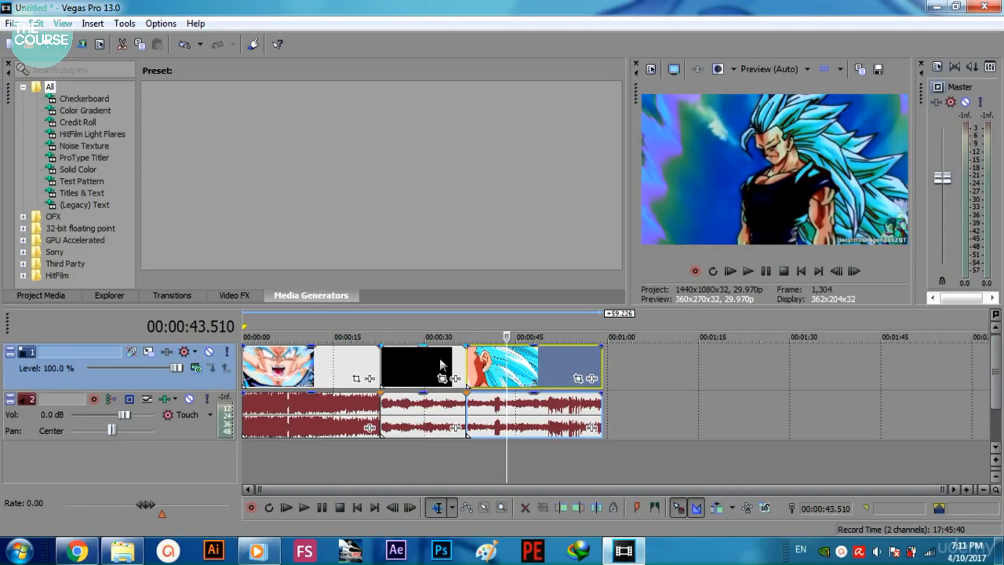
click(428, 370)
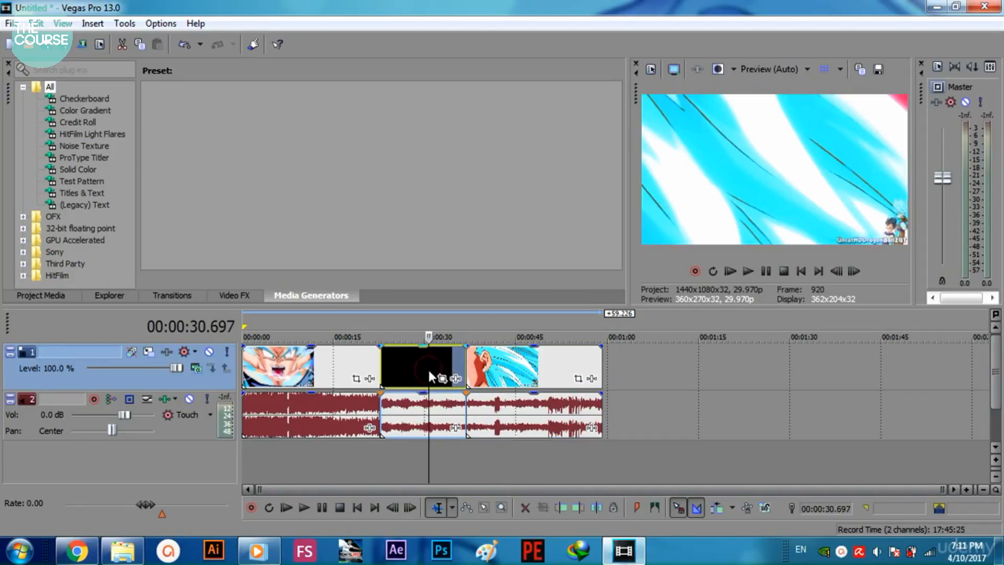
click(386, 373)
drag(386, 373, 421, 367)
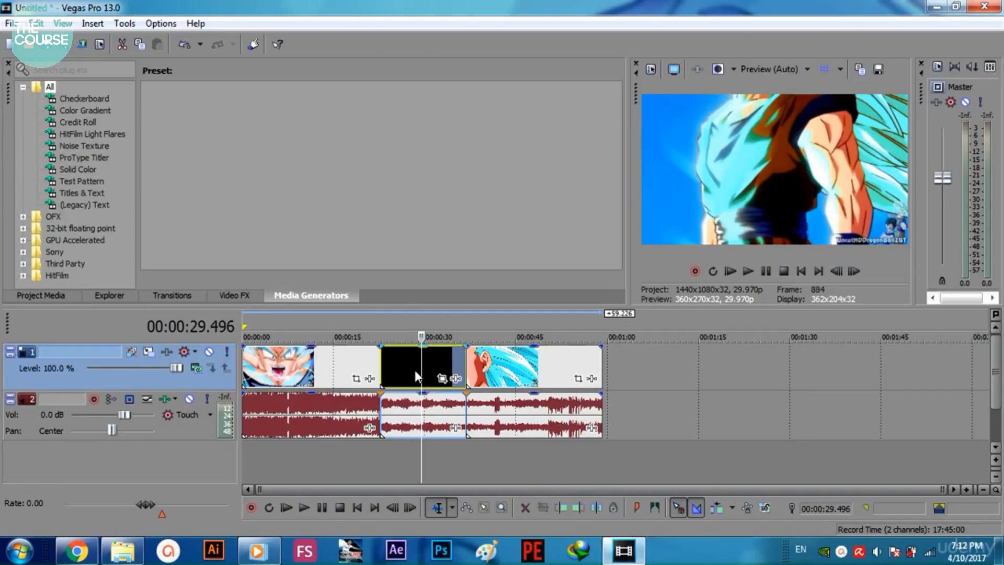
key(Delete)
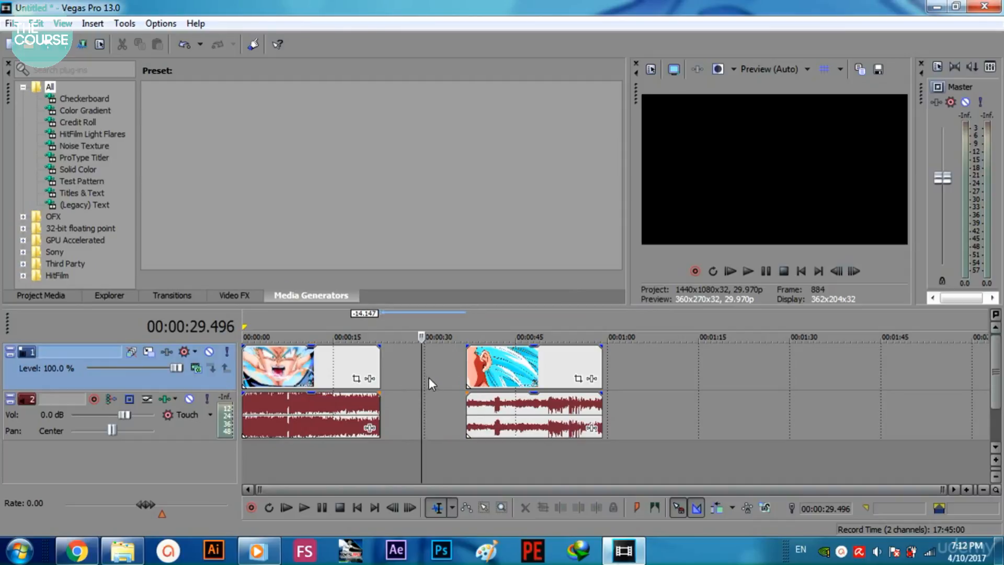
Step: Move the last segment back against the end of the first one to close the gap
click(494, 371)
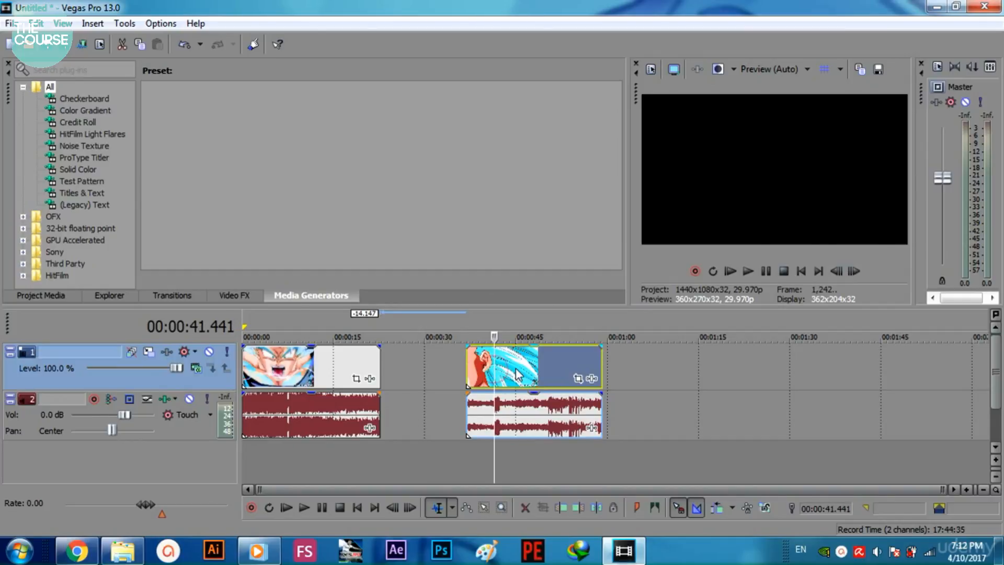
drag(517, 375, 435, 381)
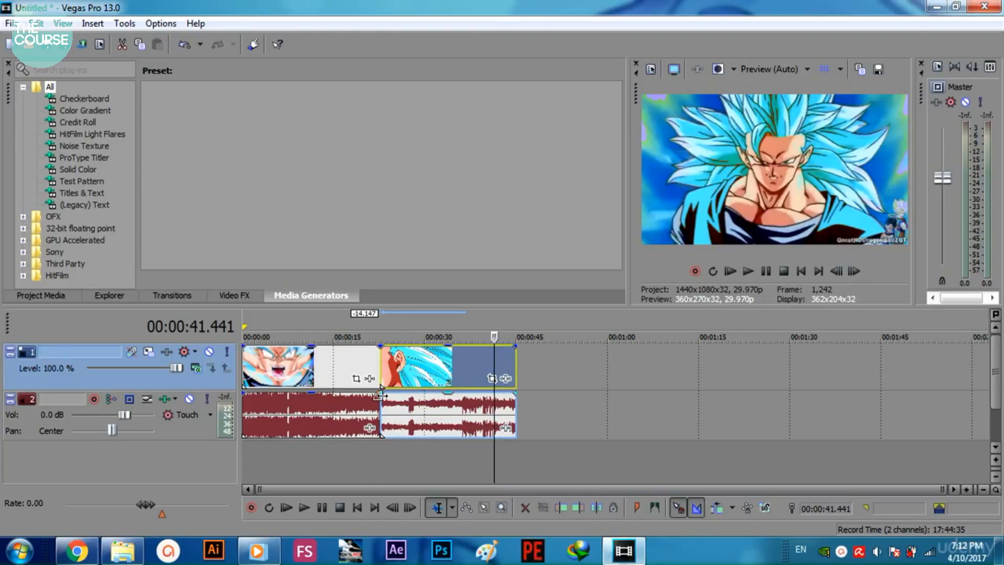
click(348, 362)
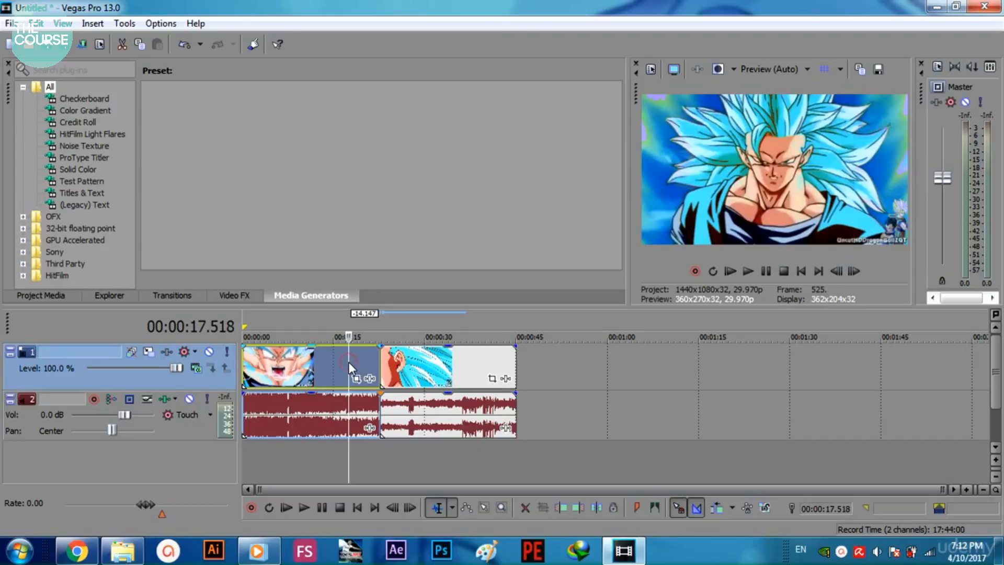
drag(348, 362, 373, 365)
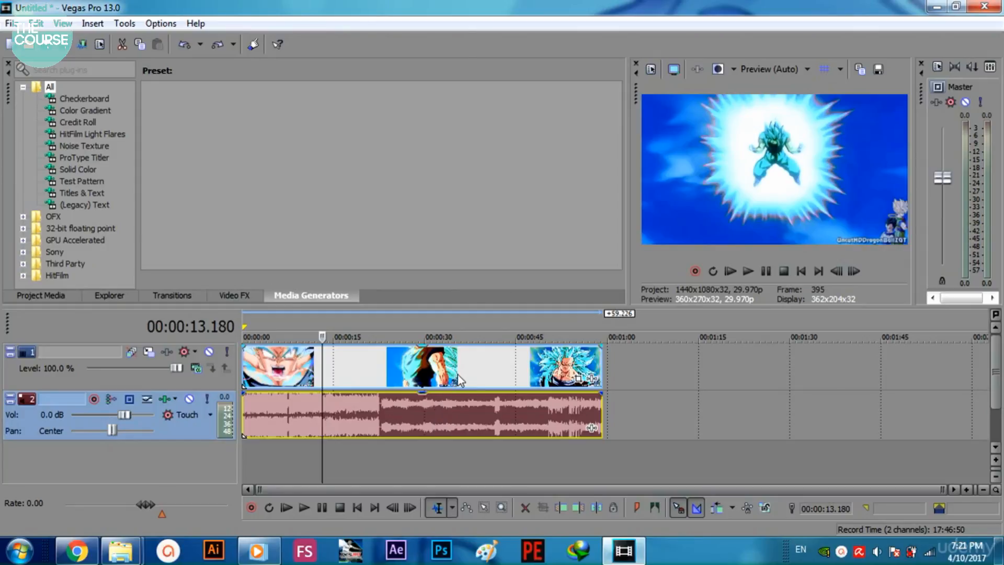
Step: Play the clip from about 00:00:17.751 to hear its original audio, and pause after a few seconds
drag(323, 380, 351, 380)
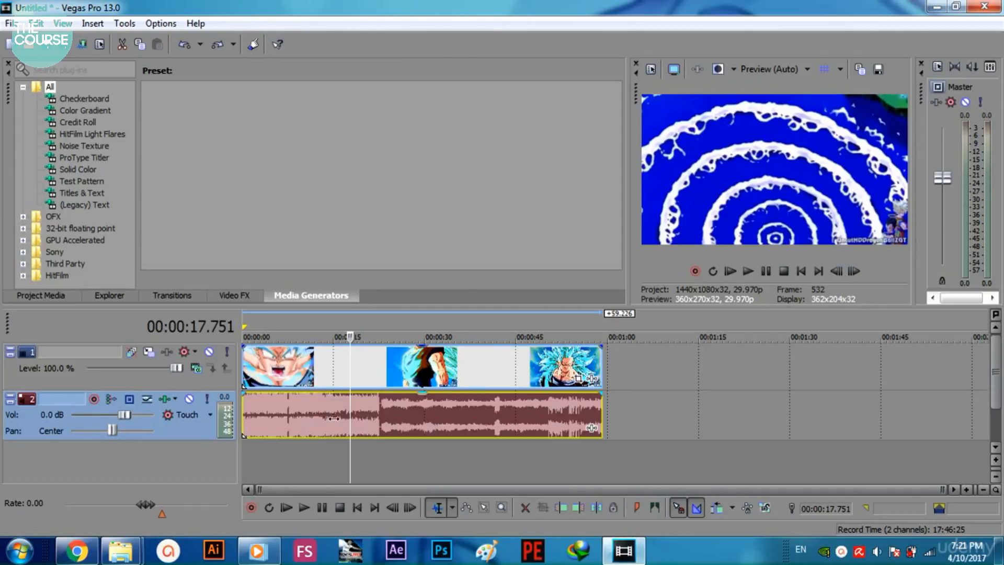
click(305, 507)
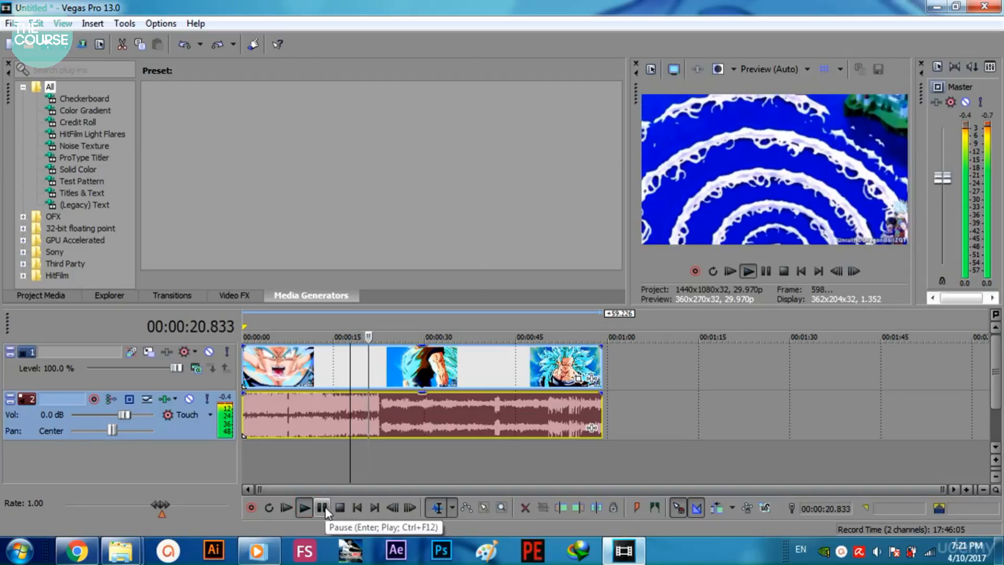
click(323, 508)
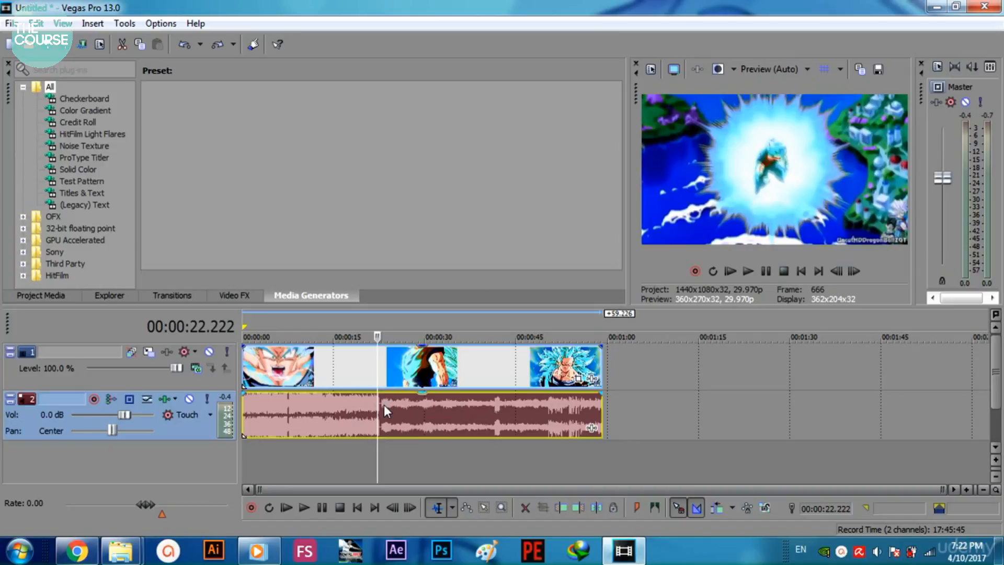
Step: Try to delete the audio event while it is still grouped with the video, and undo the deletion
click(384, 405)
click(355, 413)
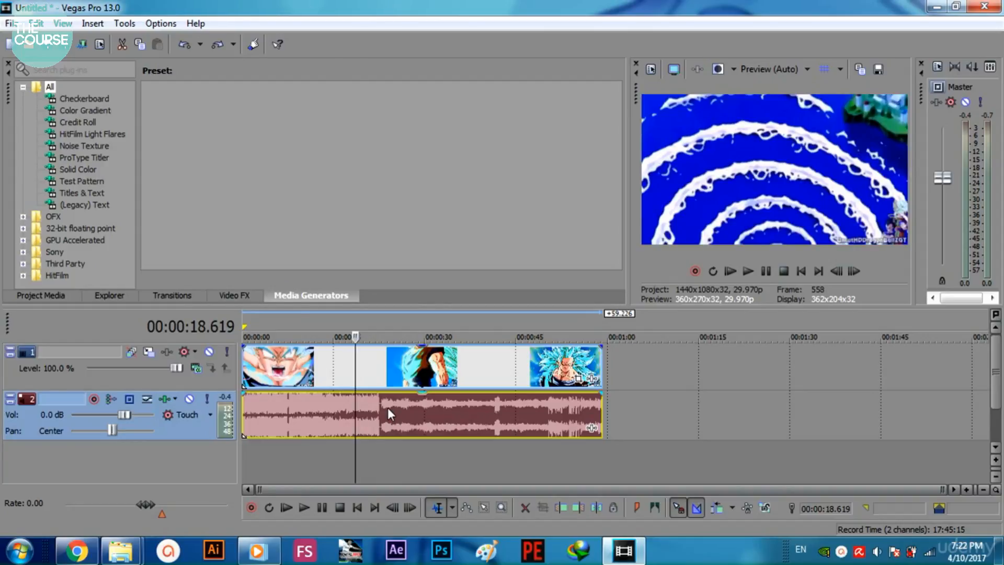
key(Delete)
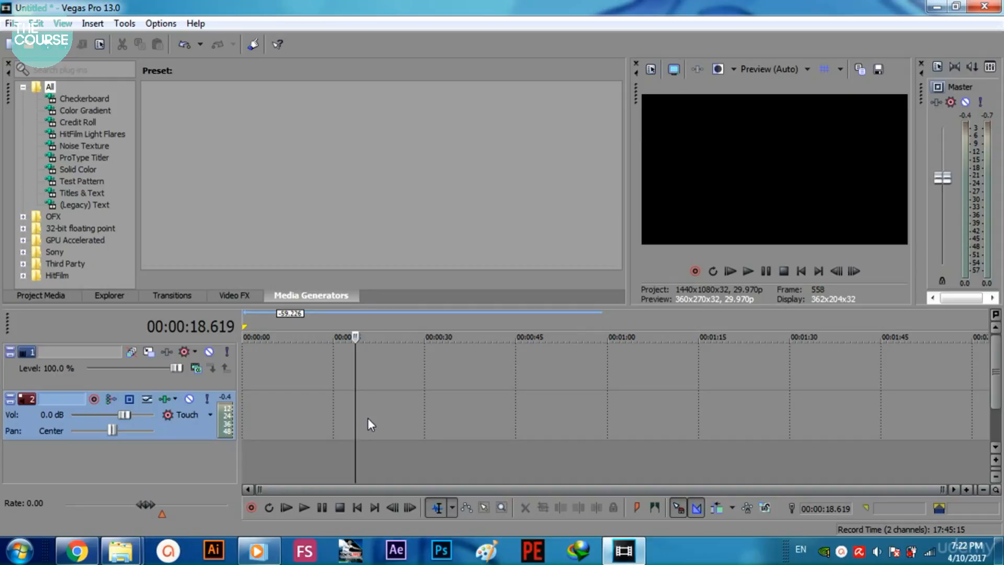
drag(369, 418, 368, 418)
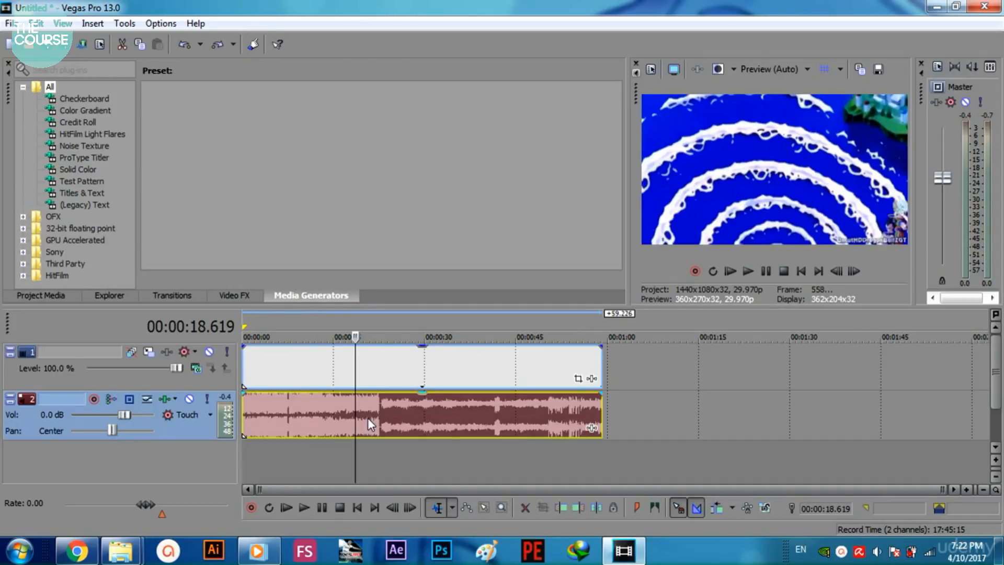
Step: Ungroup the original audio from the video and delete only the audio event on track 2
click(363, 413)
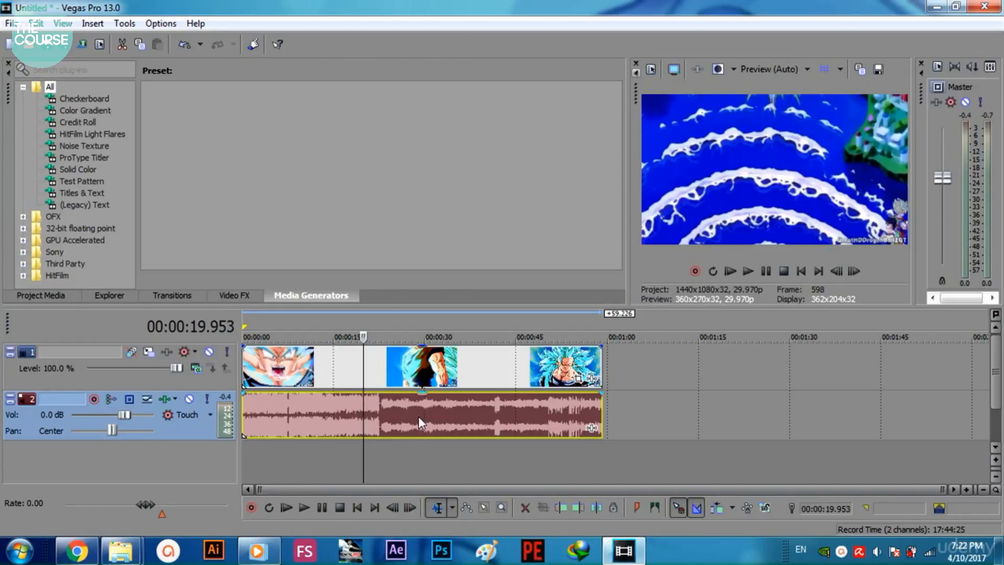
click(371, 416)
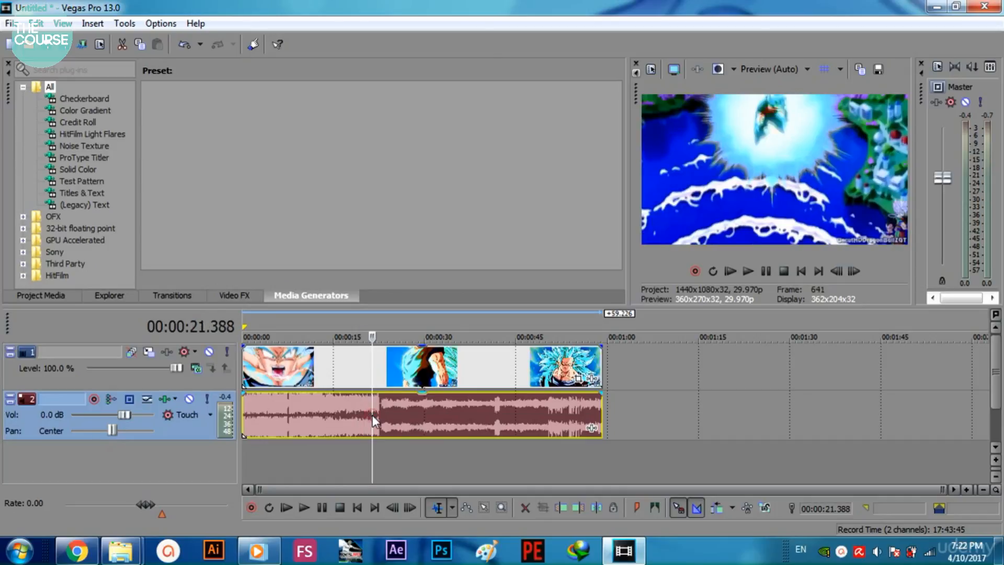
key(Delete)
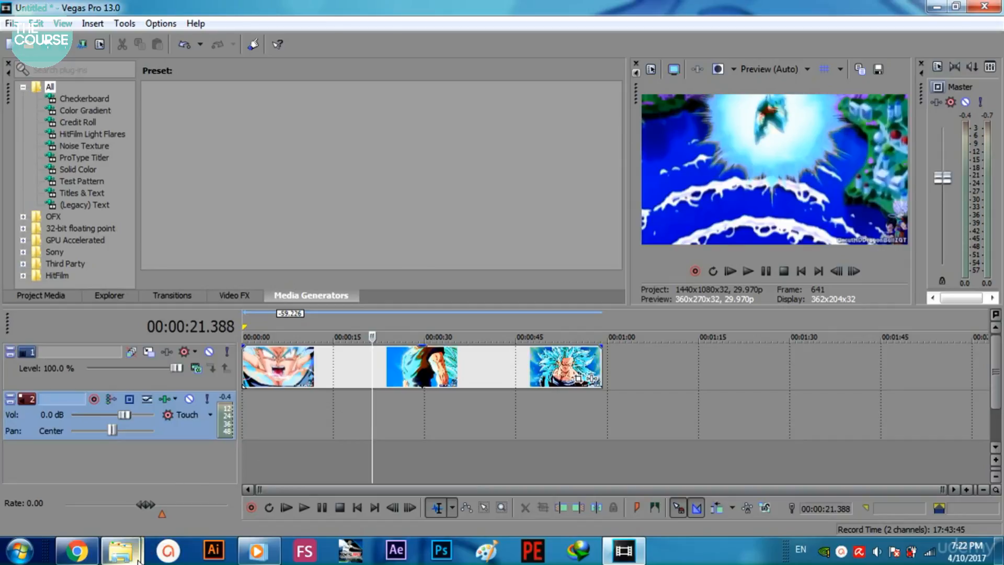
Step: From the ENGLISH songs folder in Windows Explorer, add RED ~ Faceless ~ Lyrics to audio track 2 and align it with the timeline start
mouse_move(138, 560)
click(254, 476)
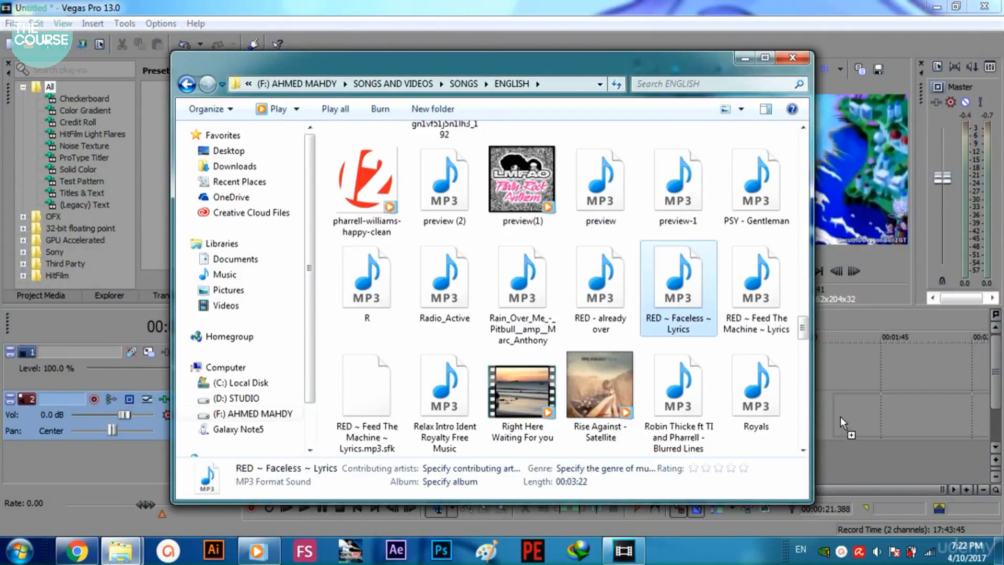
drag(692, 313, 822, 374)
drag(836, 413, 836, 421)
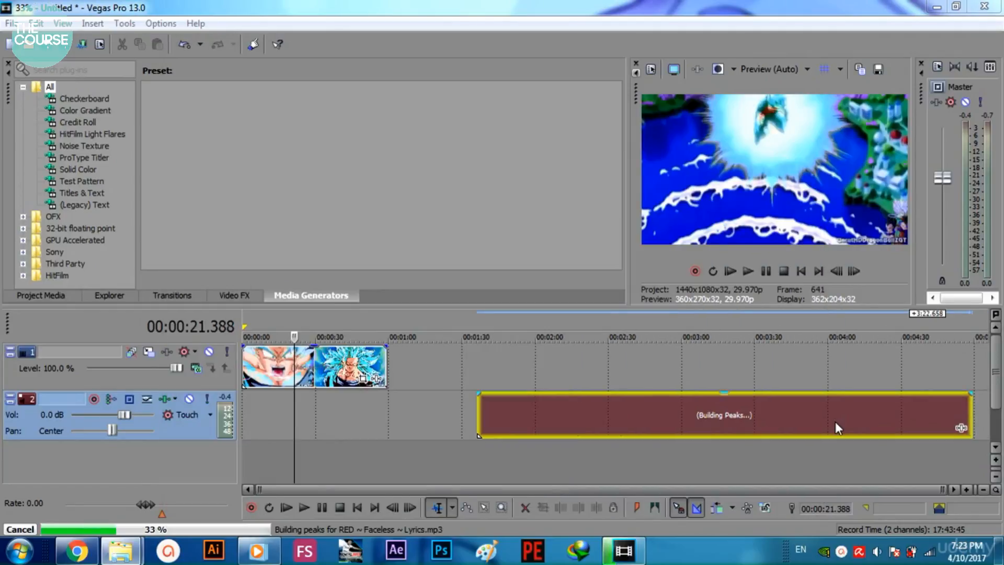
drag(514, 415, 252, 412)
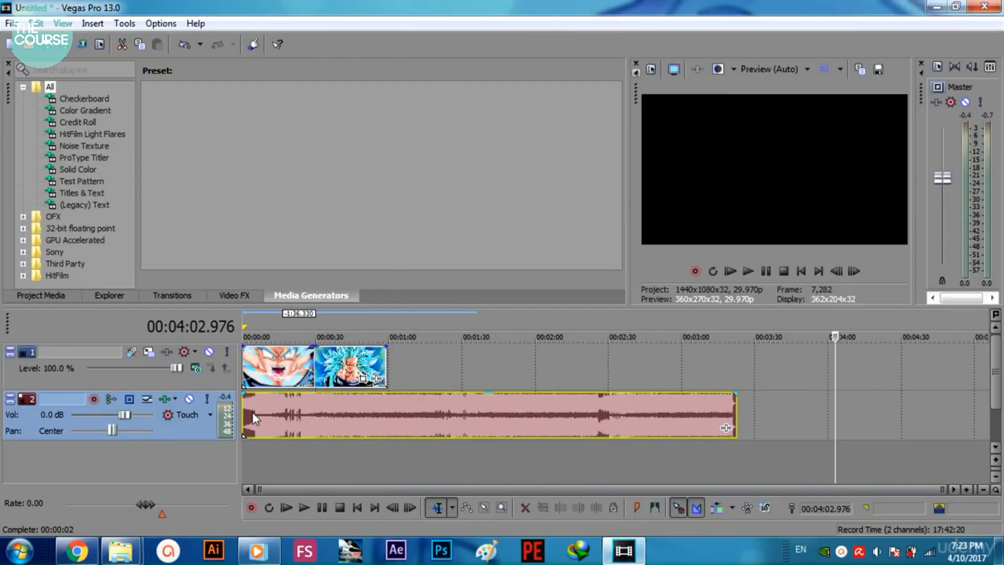
Step: Play the video with the new song from the timeline start and pause after a few seconds
click(246, 415)
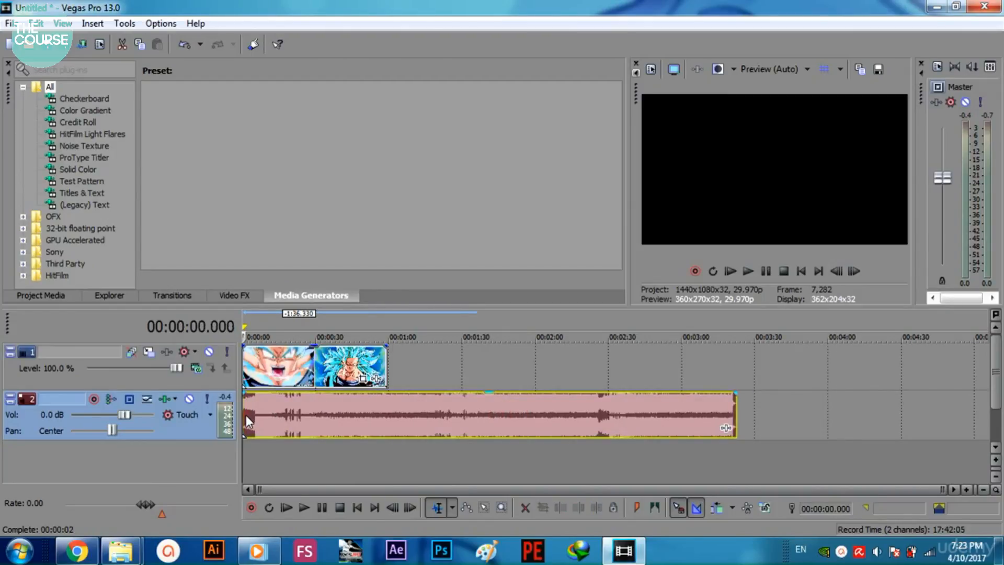
click(303, 508)
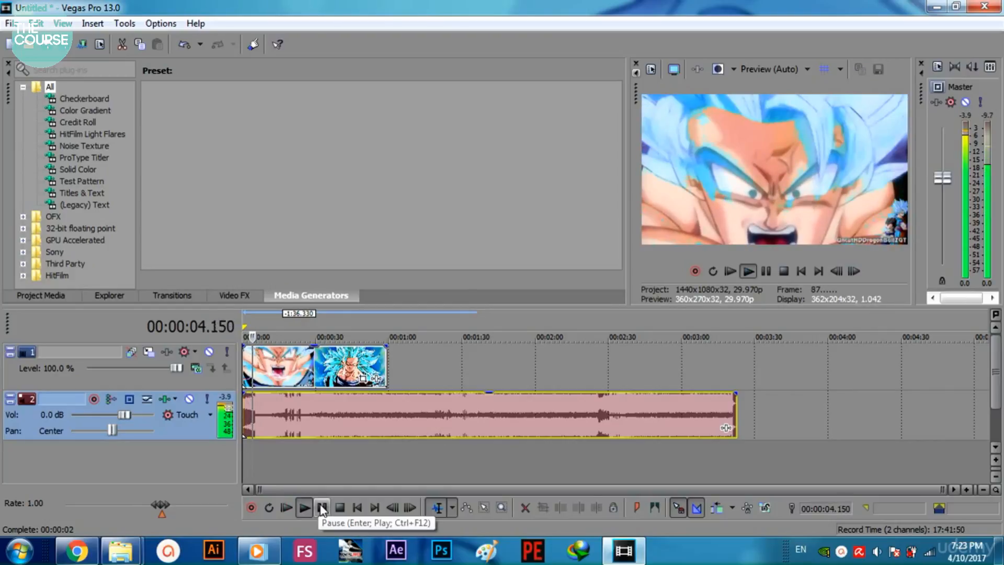
click(323, 507)
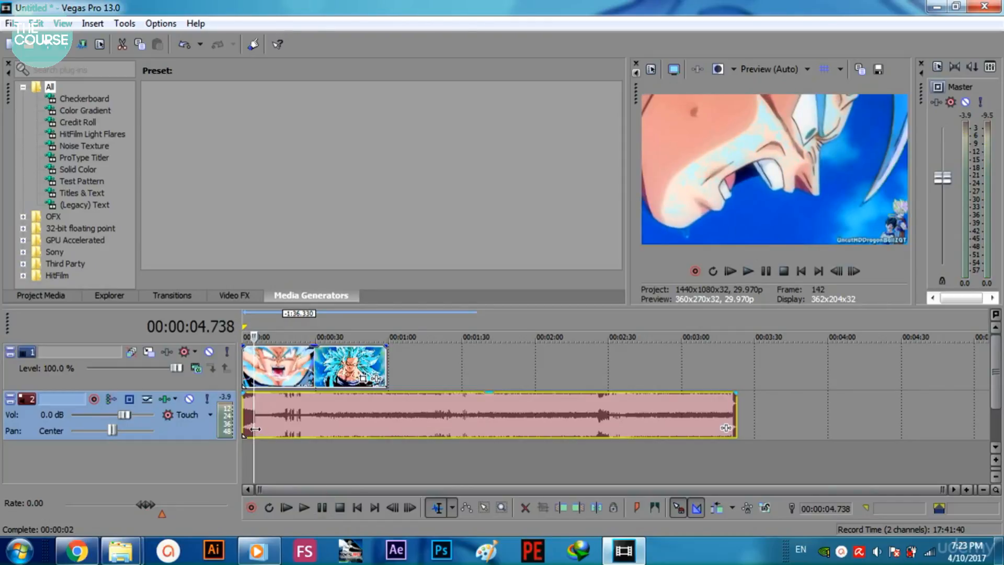
Step: Split the song at the video's end, 00:00:59.226, and delete the part that extends beyond it
drag(255, 429, 386, 417)
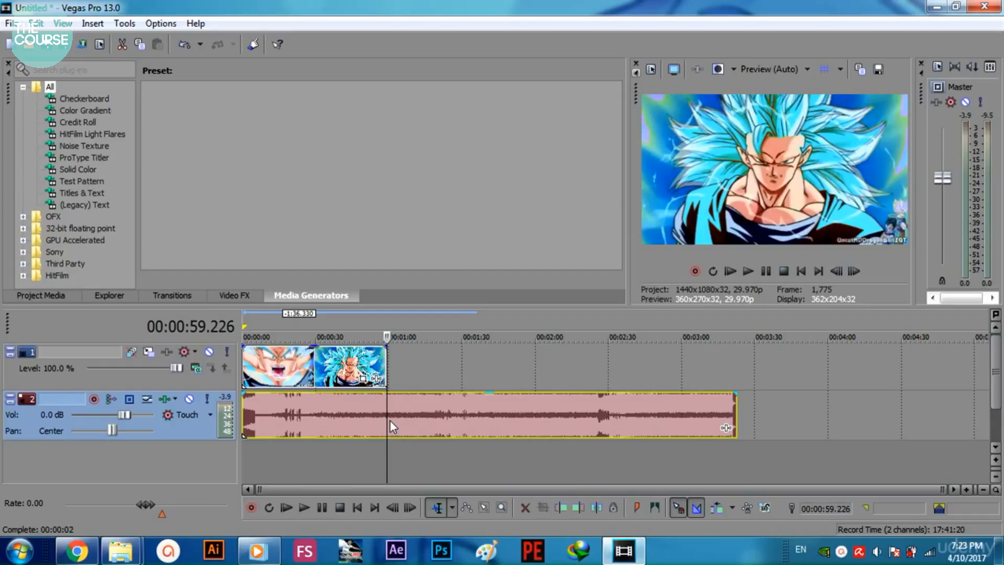
key(s)
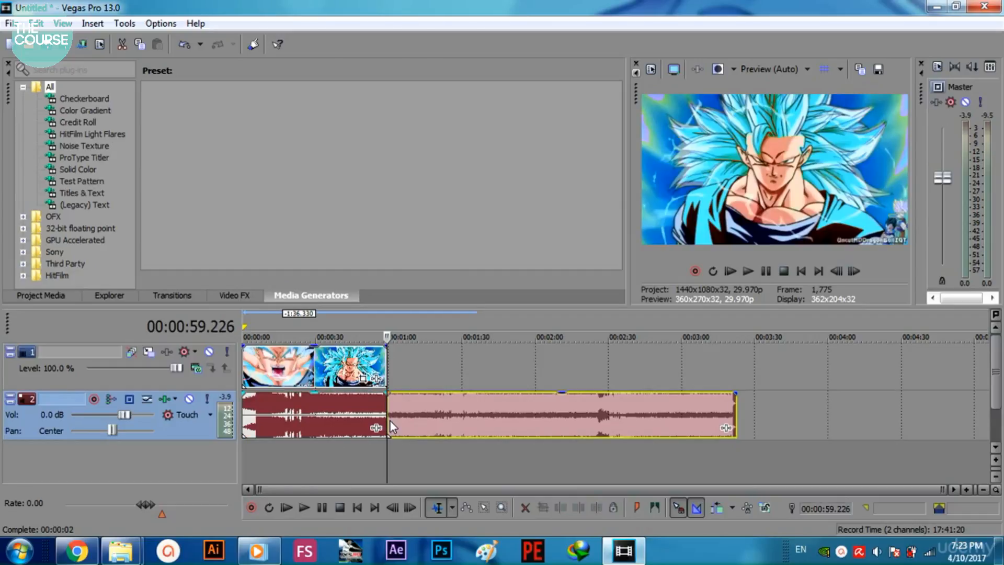
click(426, 407)
key(Delete)
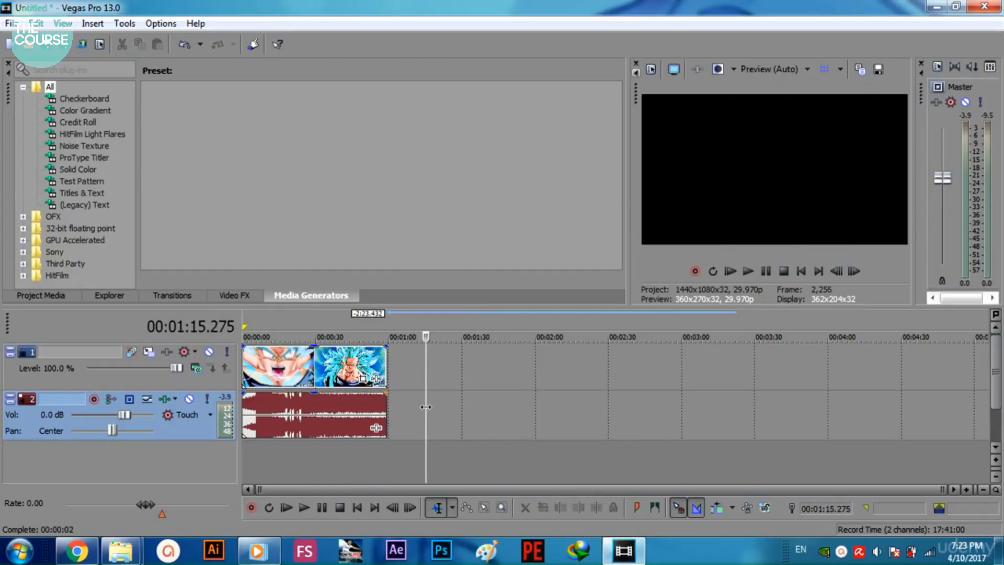
click(285, 410)
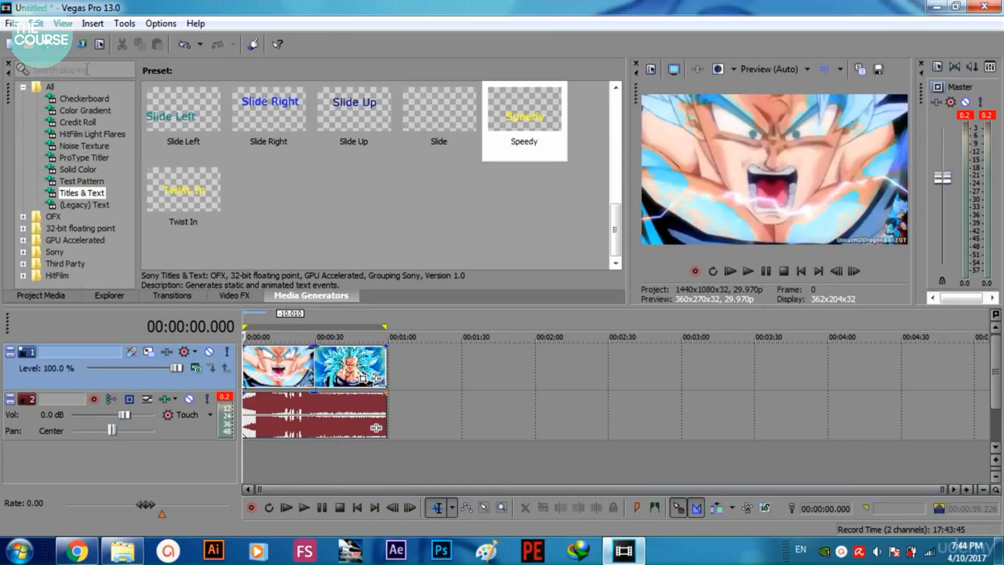
Step: Add the Speedy preset from Titles & Text to track 1 beyond the video's end, at about 00:01:20, and dismiss its generator settings
click(81, 194)
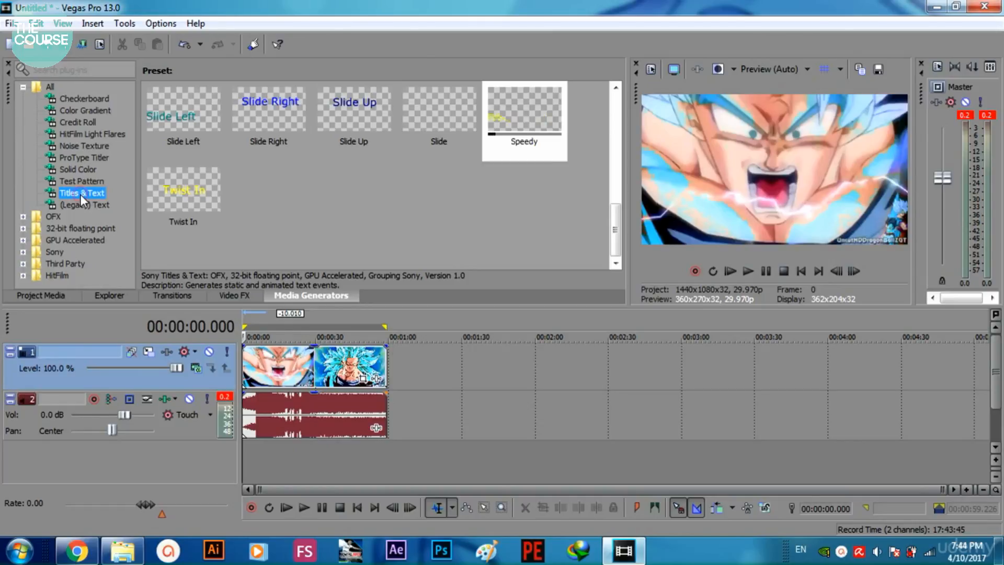
drag(616, 226, 614, 118)
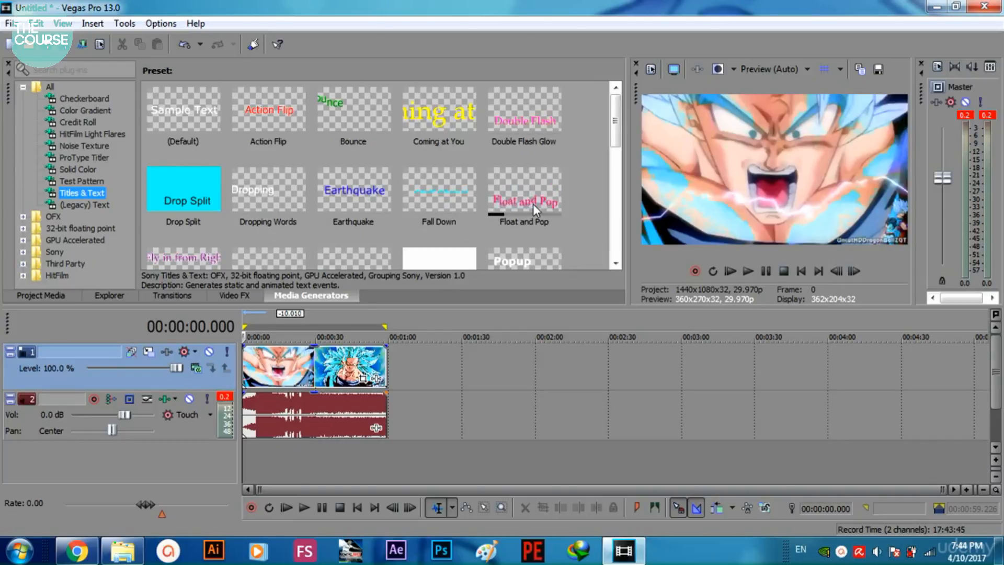
drag(616, 134, 613, 256)
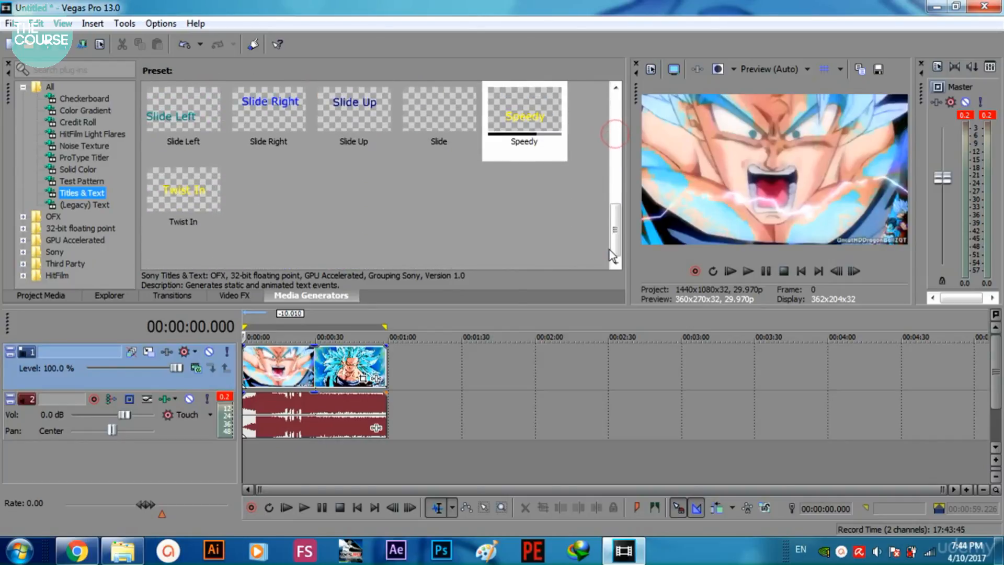
click(514, 128)
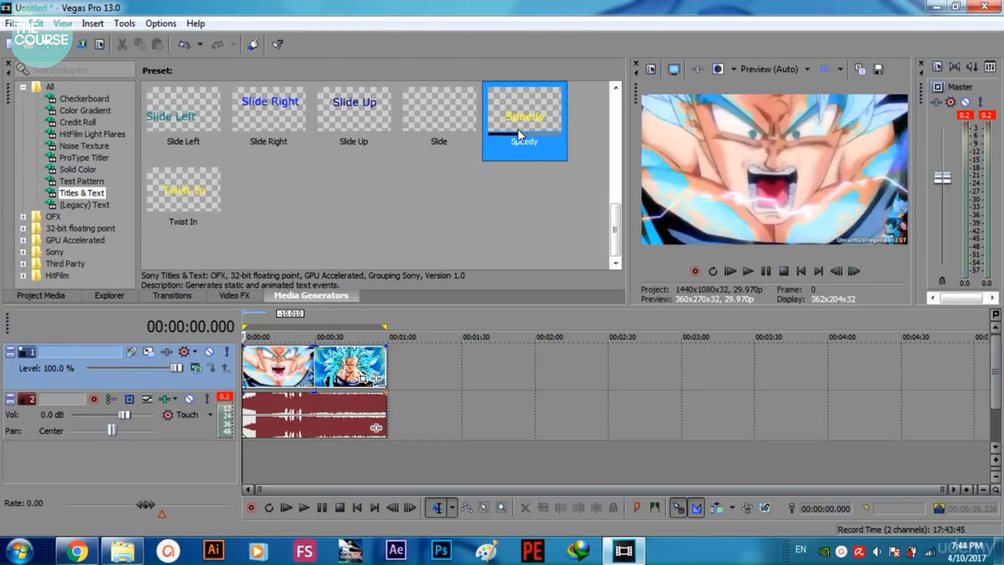
drag(519, 130, 444, 359)
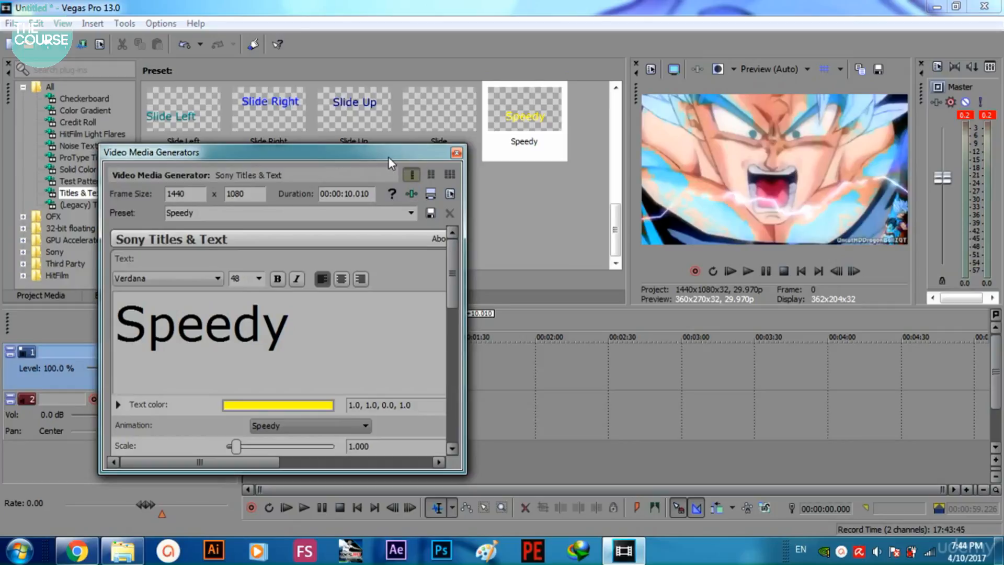
drag(388, 157, 523, 235)
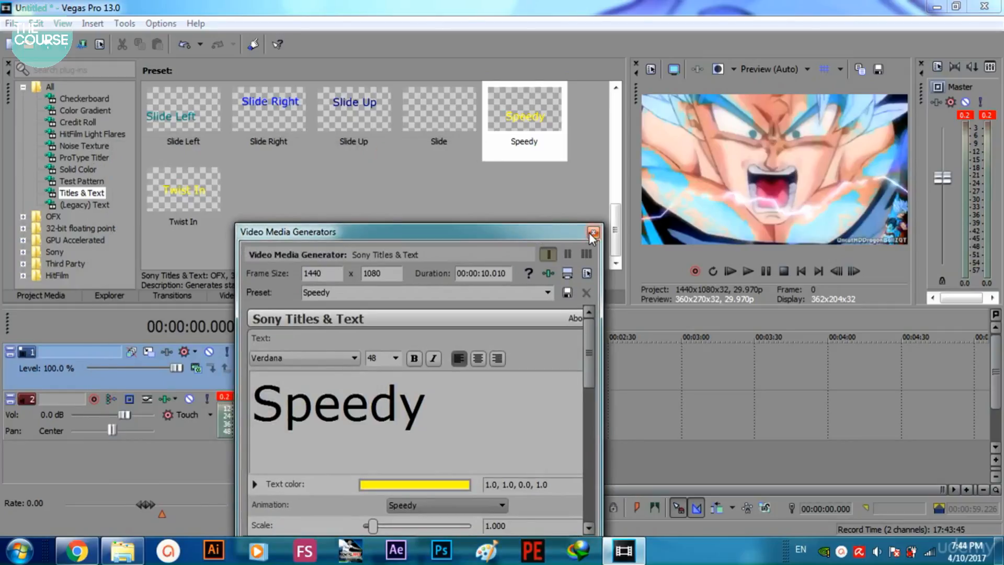
click(589, 231)
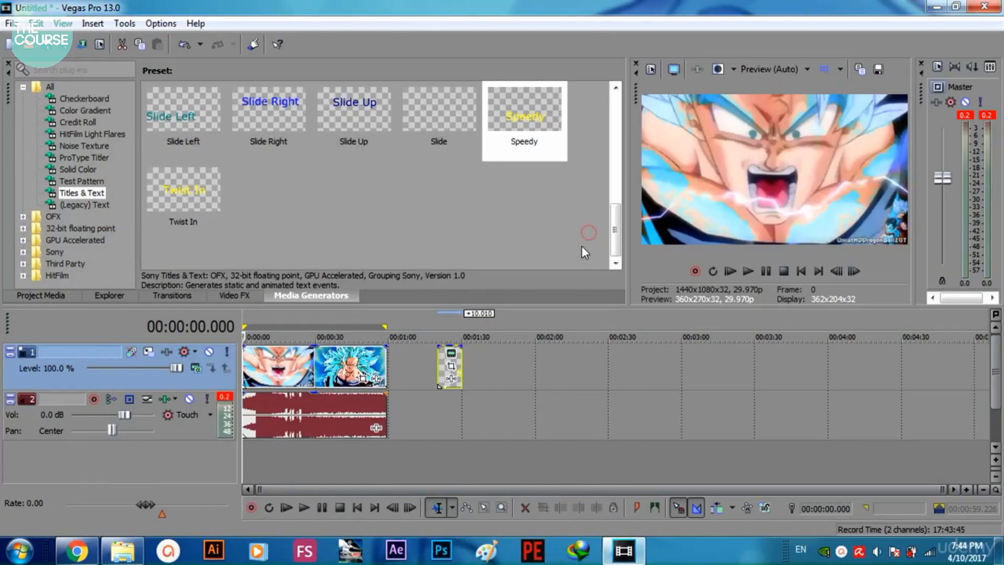
Step: Preview the Speedy title event by scrubbing through it on the timeline
click(441, 368)
click(442, 370)
drag(438, 437, 452, 436)
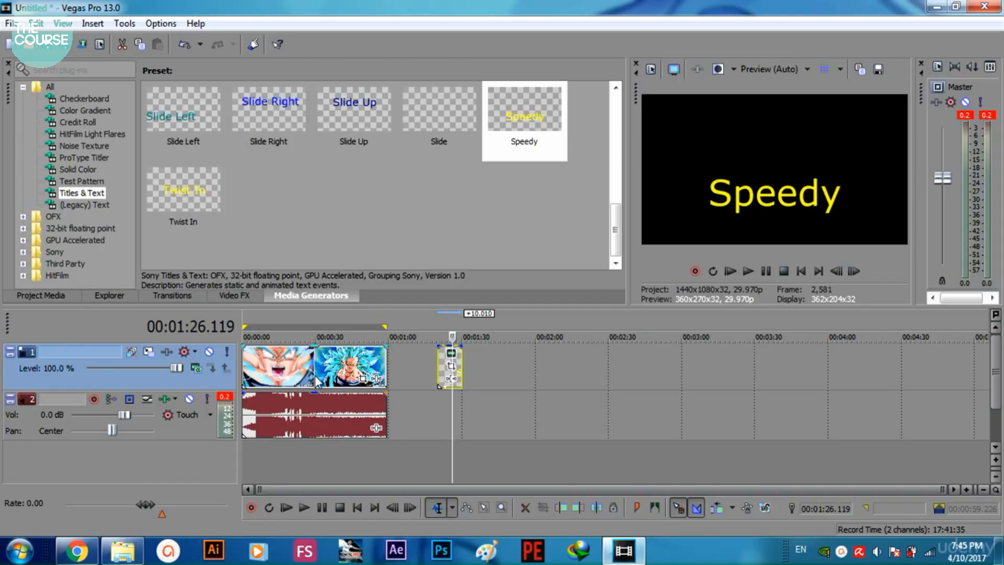
Step: Move the Speedy title to the start of track 1, overlapping the video, and scrub through its first seconds
drag(442, 361, 219, 368)
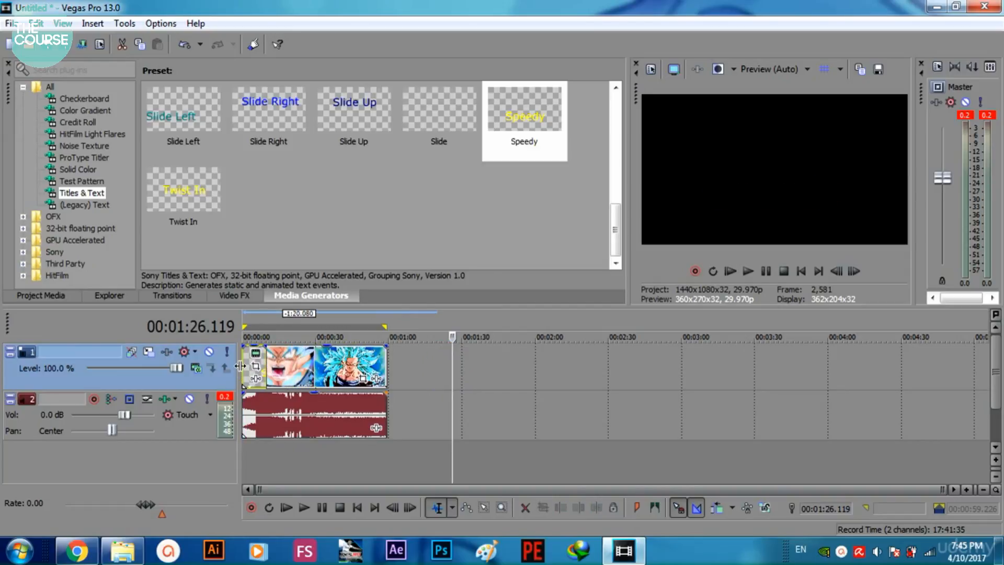
click(246, 453)
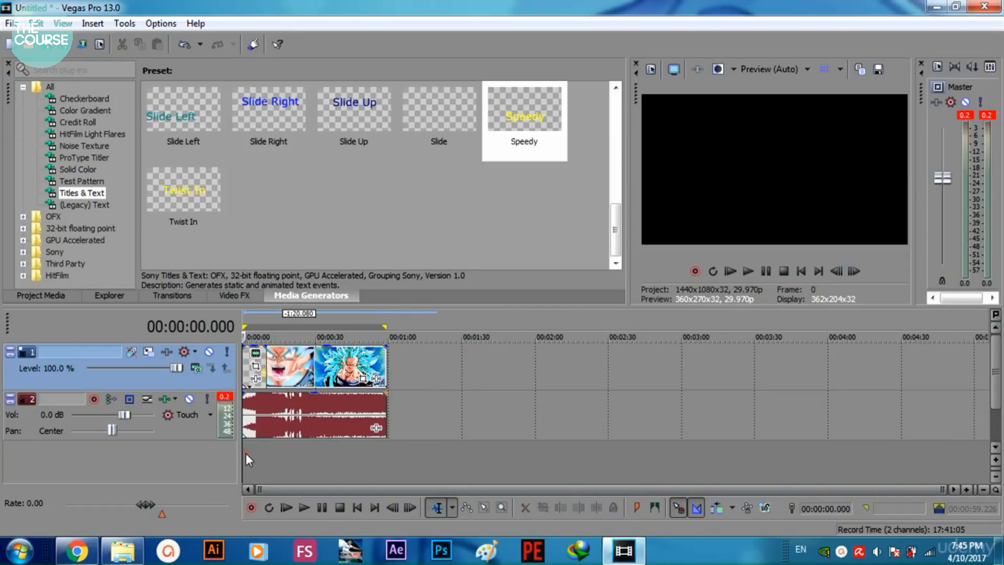
click(248, 454)
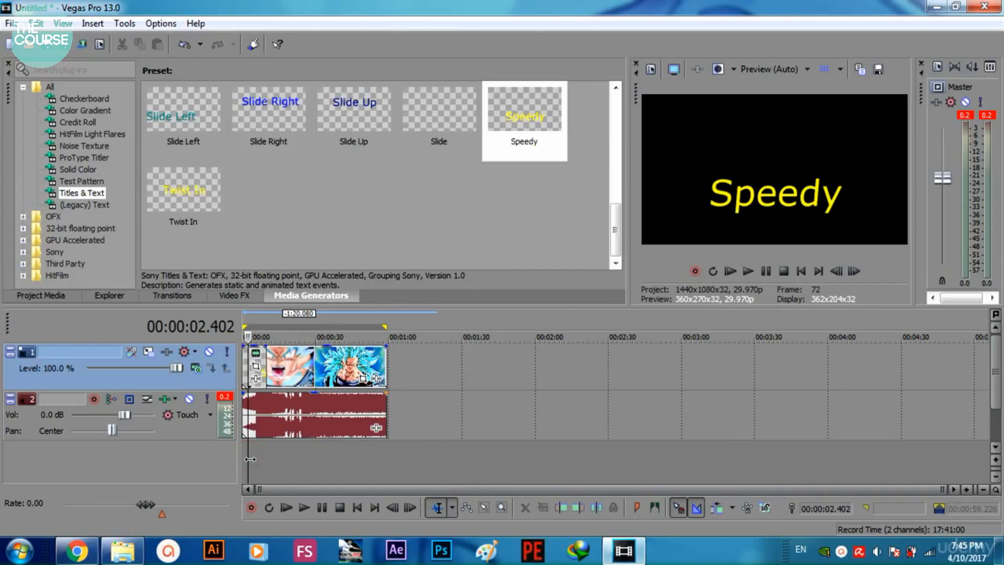
mouse_move(250, 459)
mouse_down()
mouse_move(285, 457)
mouse_move(255, 457)
mouse_up()
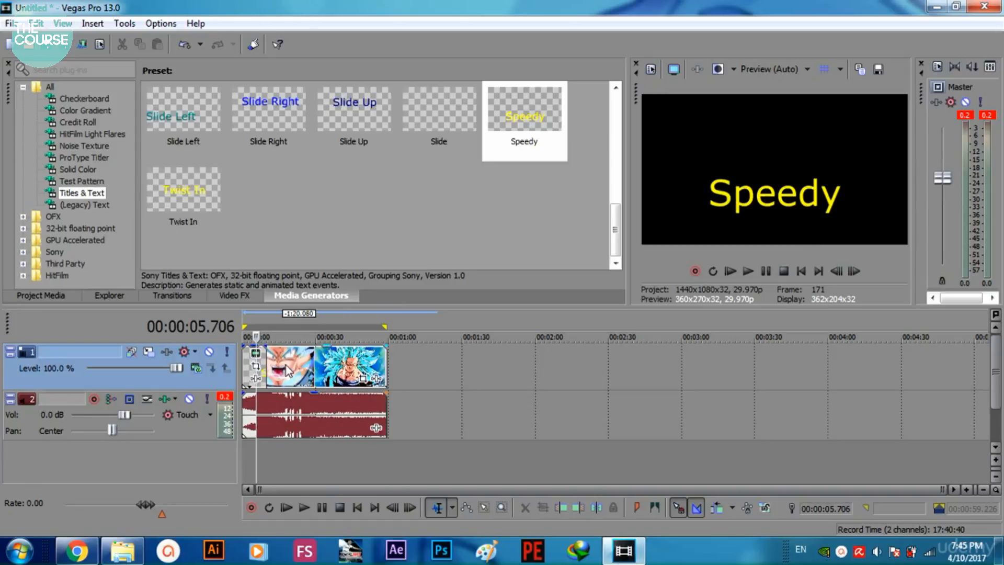
Step: Insert a new video track above the video and move the Speedy title onto it, starting at about 00:00:04.805
right_click(406, 365)
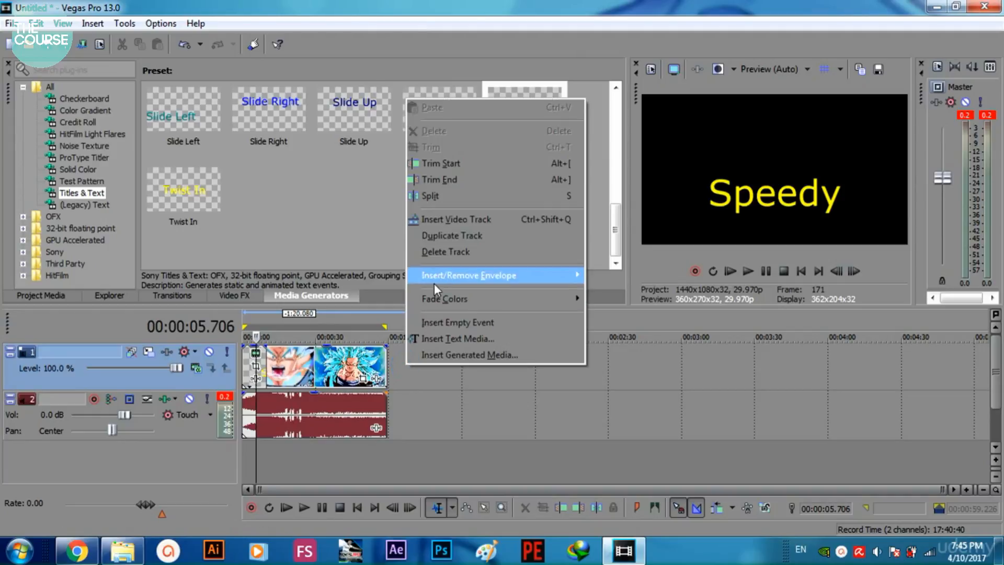
click(462, 218)
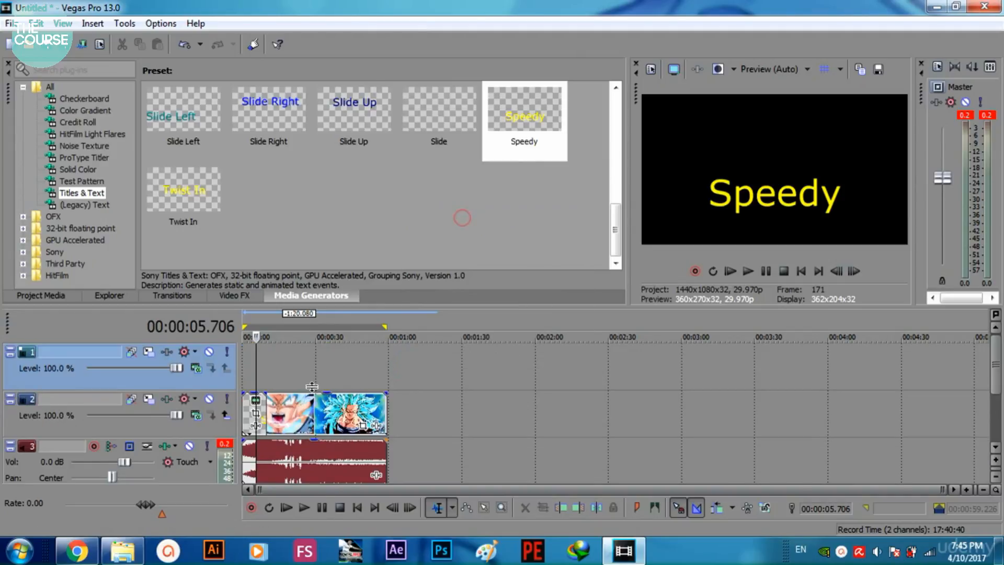
click(247, 410)
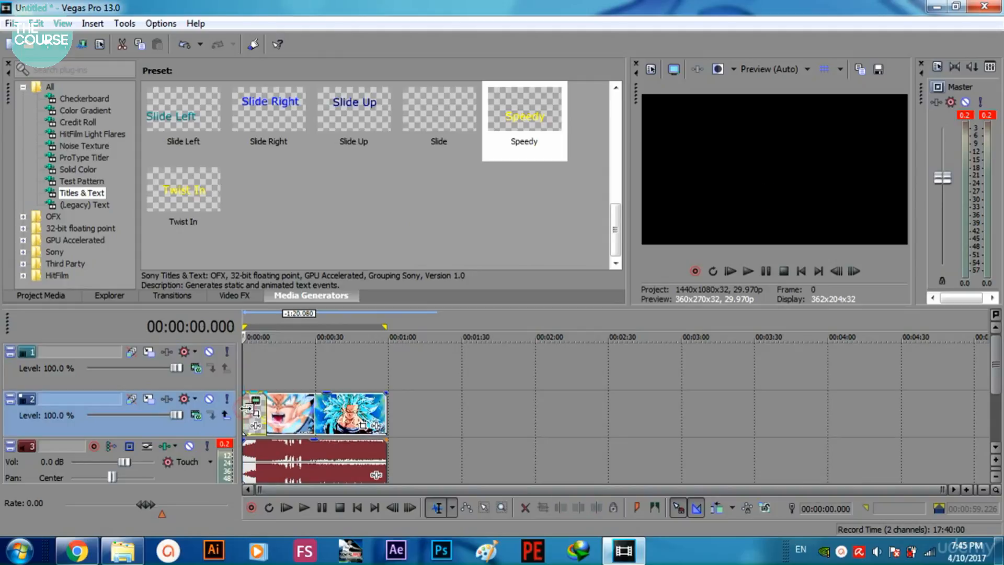
drag(250, 367, 266, 375)
drag(260, 413, 266, 413)
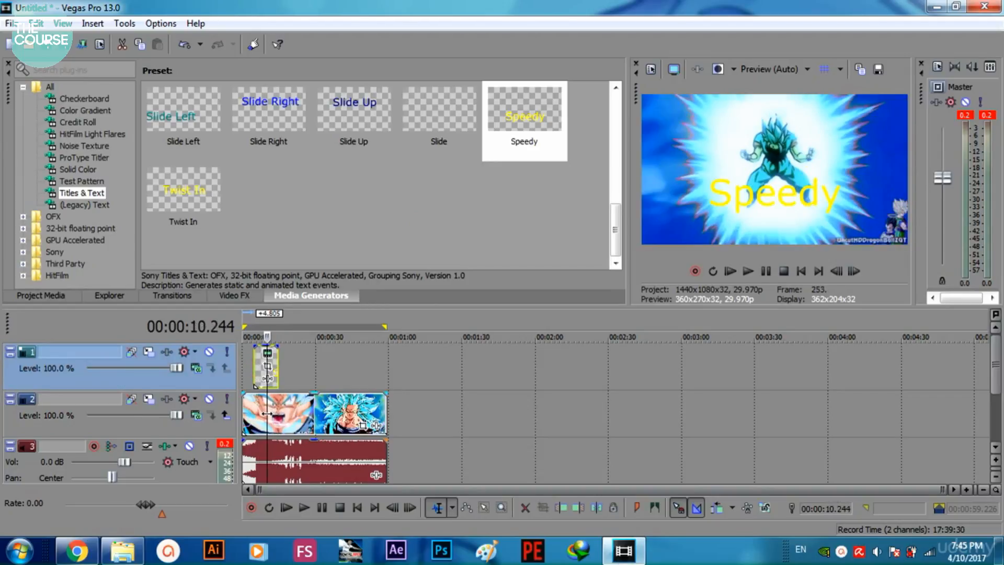
Step: Try the Speedy title on the video's own track, return it to track 1, and scrub through the overlay
click(258, 364)
drag(264, 373, 267, 417)
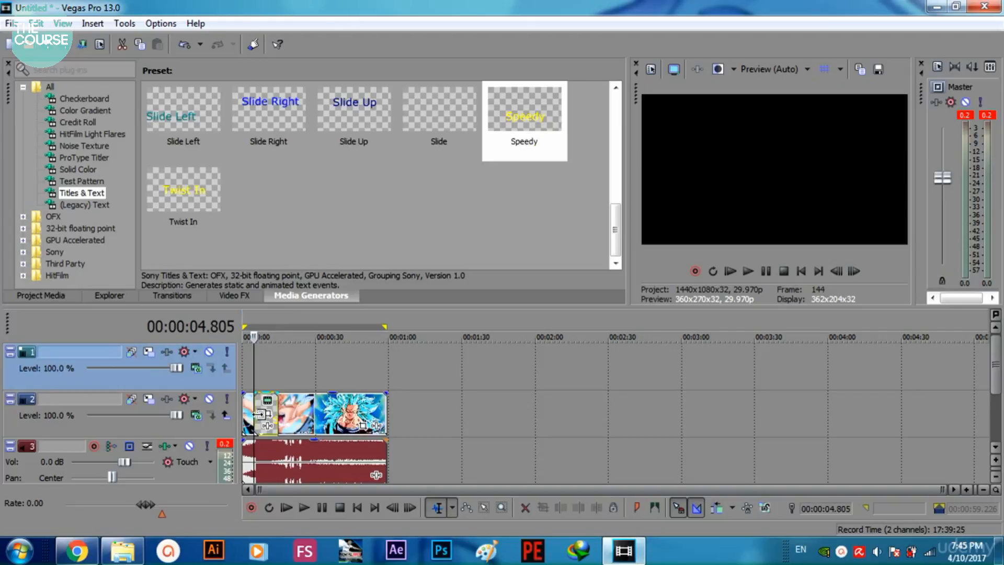
drag(260, 418, 261, 374)
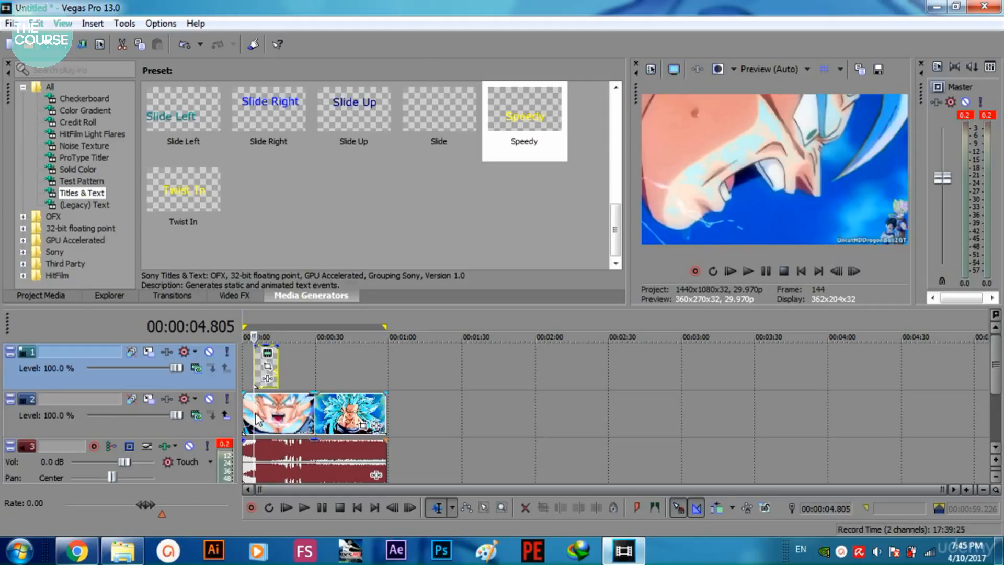
drag(256, 414, 264, 417)
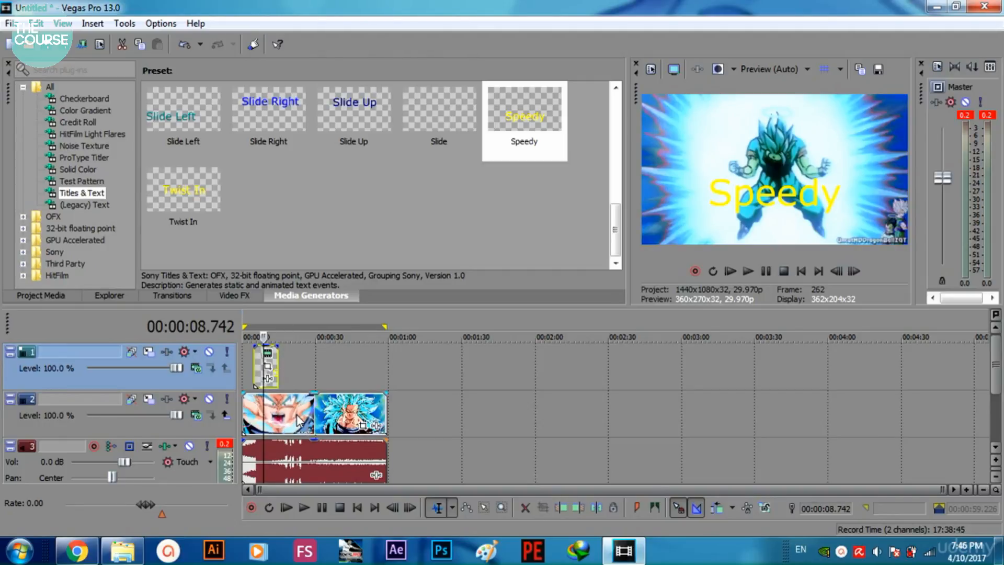
Step: Try the reverse layering by moving the video to the start of track 1 and the Speedy title down to track 2
drag(298, 398, 369, 372)
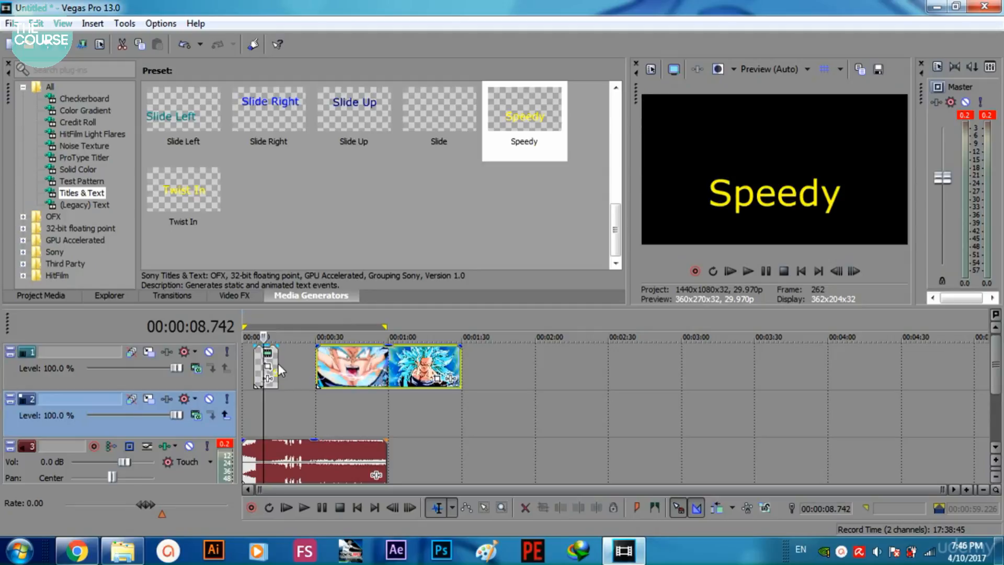
click(259, 378)
drag(258, 379, 263, 416)
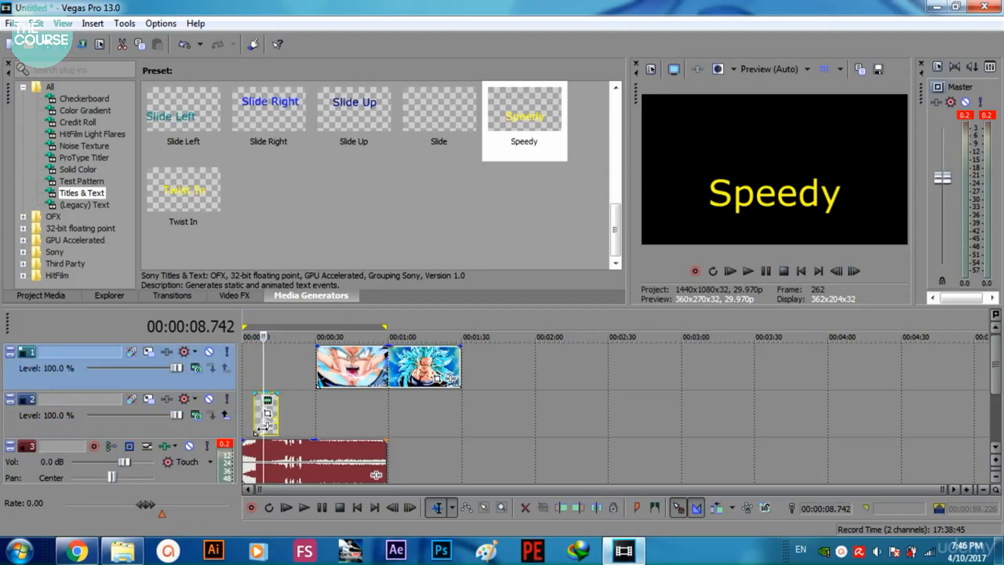
drag(349, 380, 261, 392)
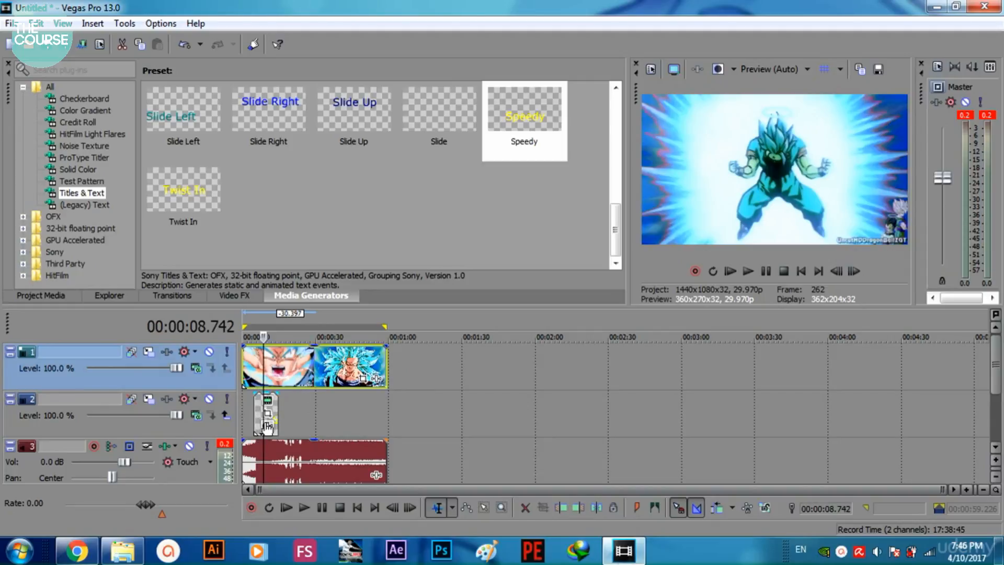
Step: Restore the layering with the Speedy title on track 1 and the video at the start of track 2
drag(325, 374, 416, 418)
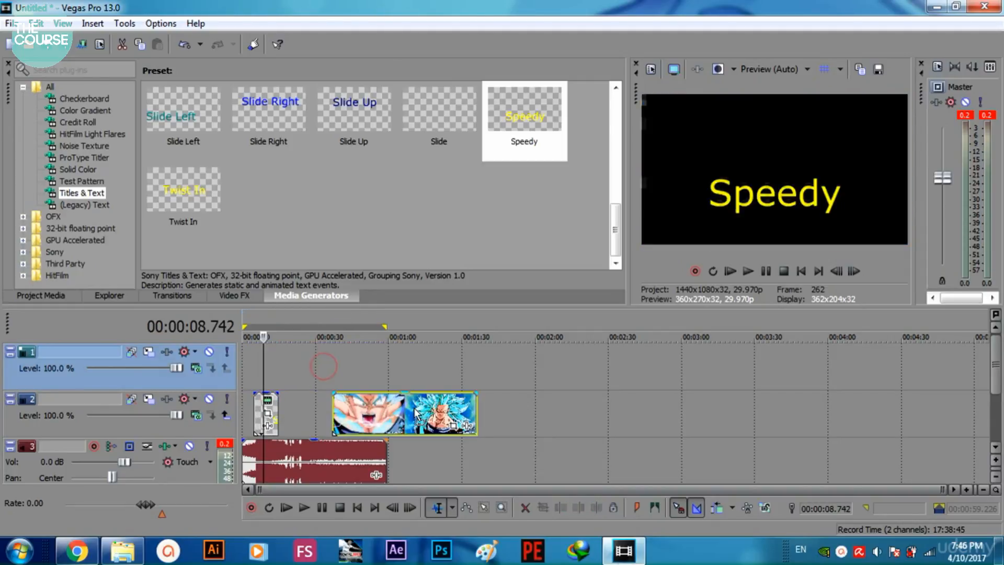
drag(262, 414, 260, 363)
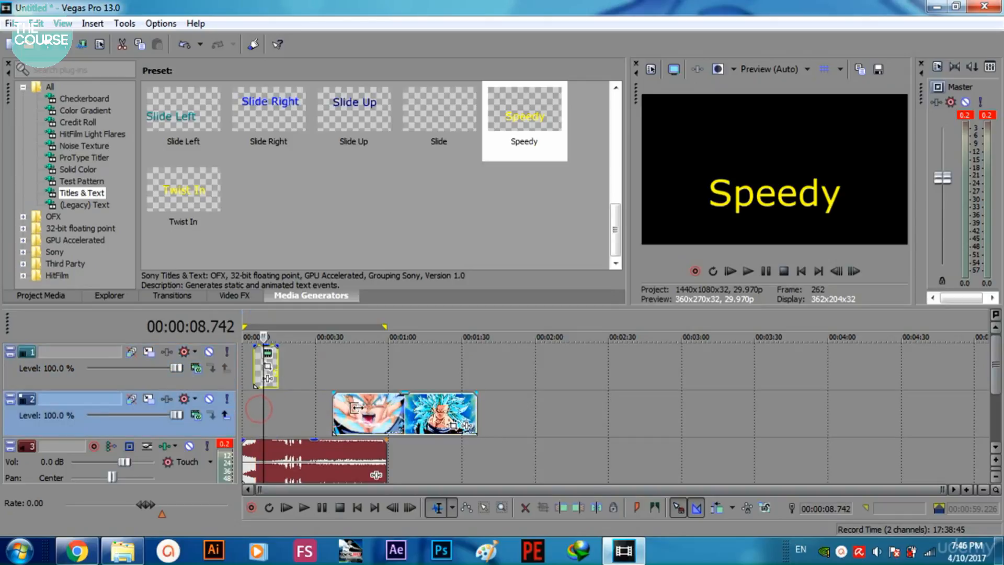
drag(335, 416, 244, 419)
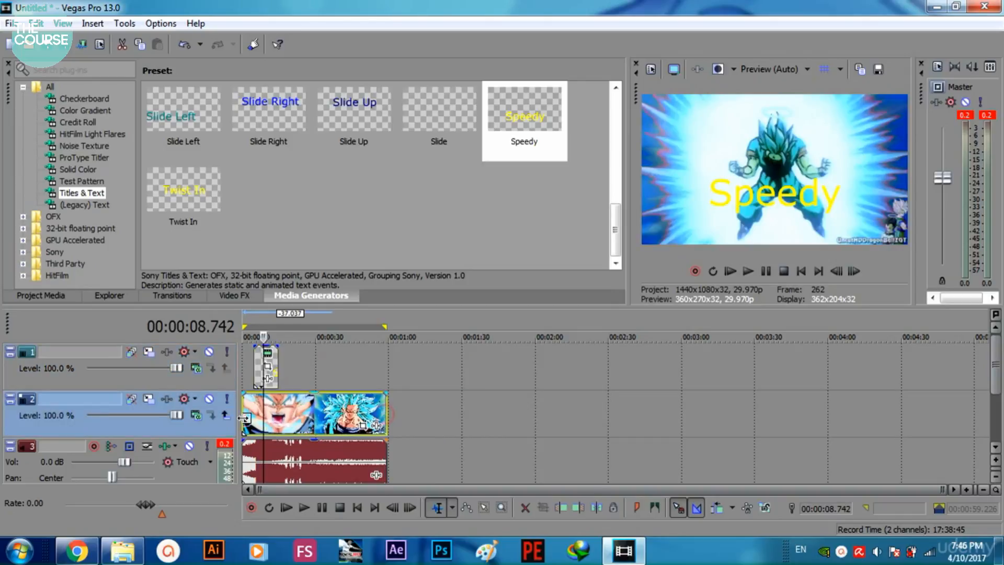
Step: At 00:00:09.042, open the title's generated media settings, enlarge the text to a scale of about 1.056, and move it to the frame's lower right
click(258, 371)
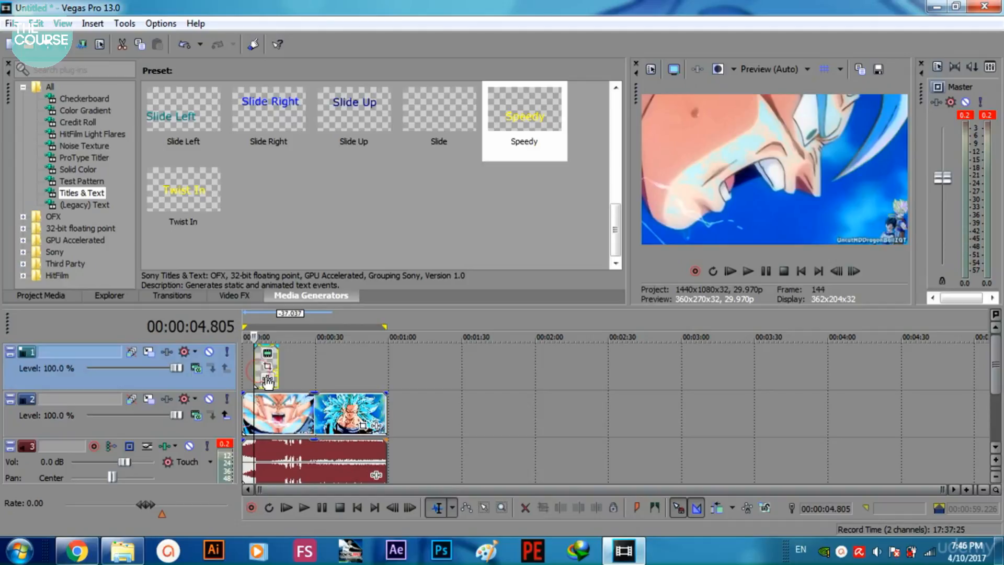
drag(254, 389, 264, 400)
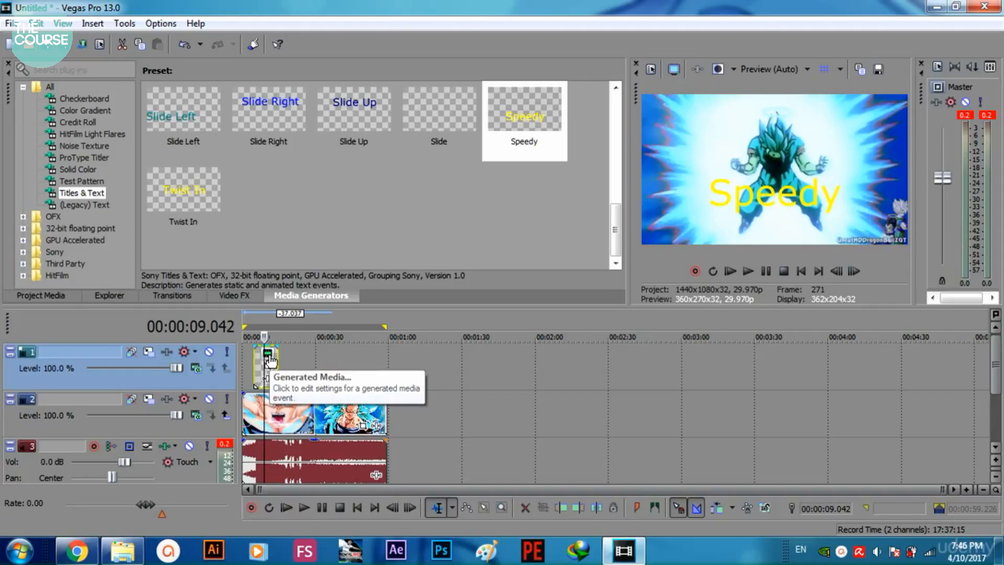
click(268, 356)
drag(372, 231, 250, 147)
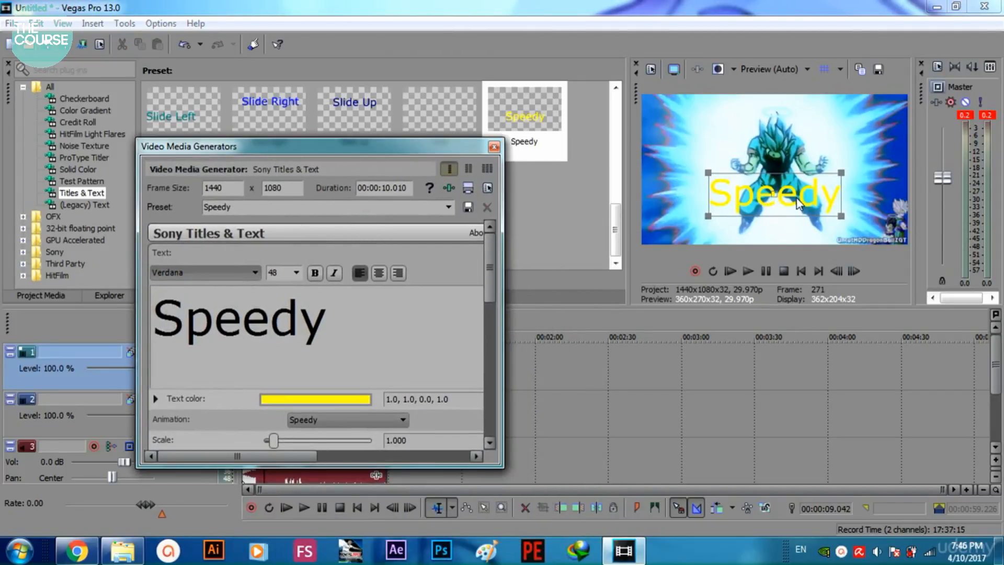
mouse_move(838, 219)
mouse_down()
mouse_move(859, 228)
mouse_move(844, 217)
mouse_up()
drag(774, 198, 826, 216)
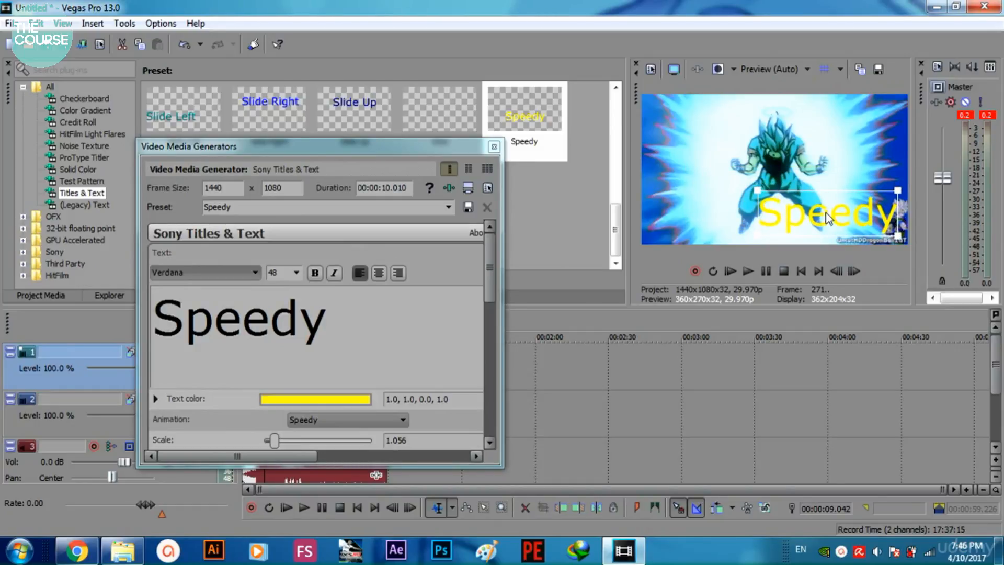
Step: Replace the title text with GOKU and set its font to Utsaah
triple_click(298, 324)
text(GOKU)
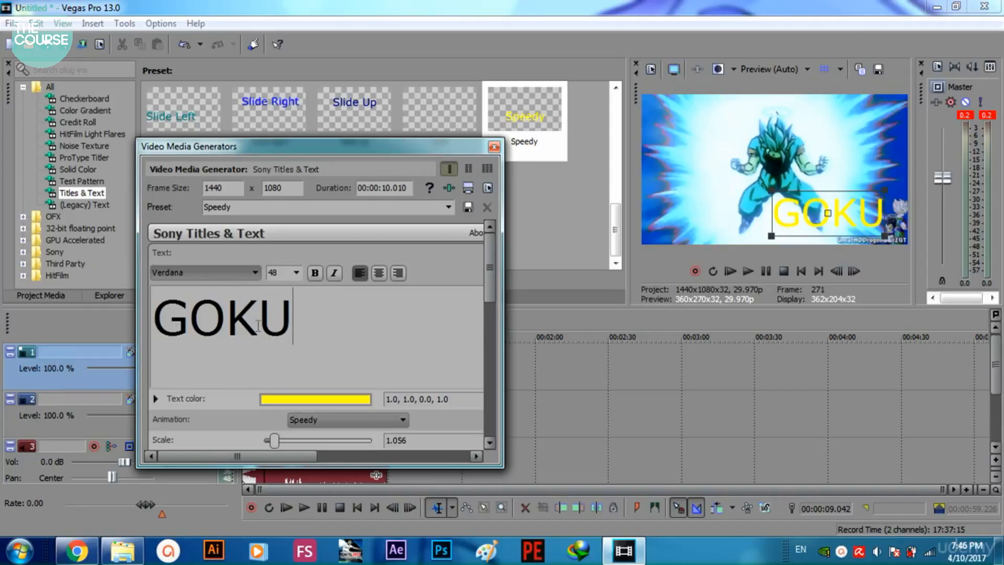
triple_click(227, 331)
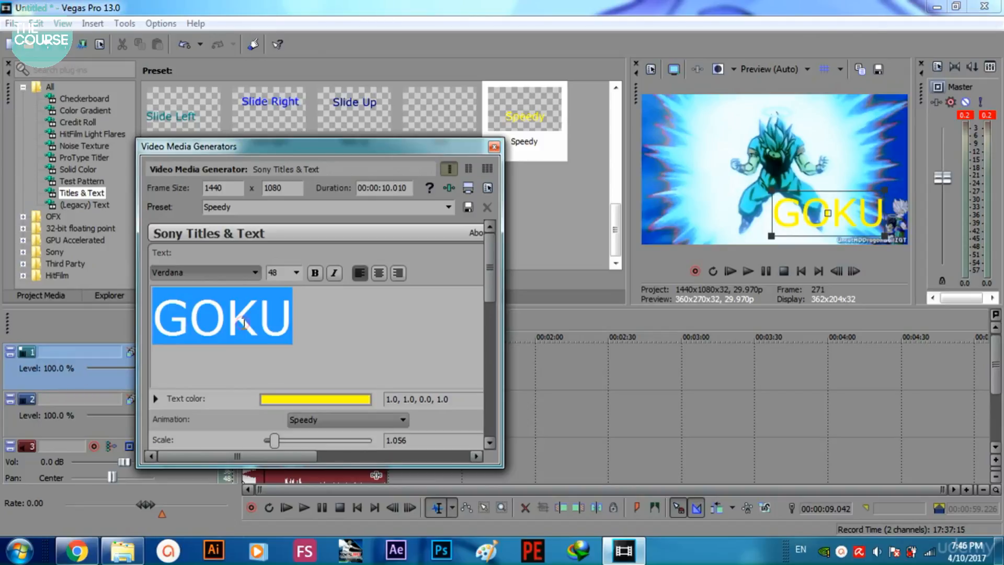
click(241, 277)
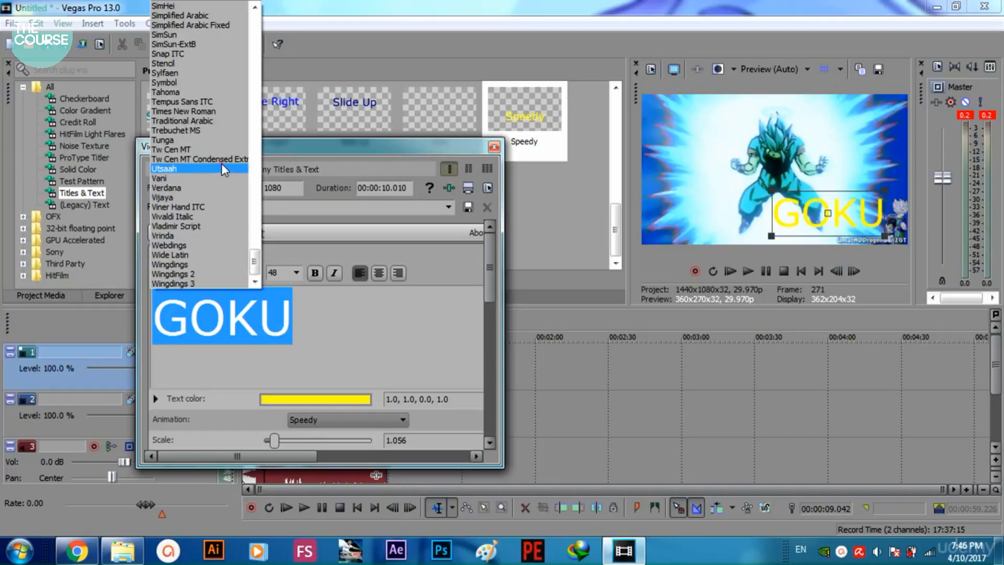
click(221, 168)
Step: Try the Traditional Arabic, Utsaah, Wingdings and Symbol fonts on the GOKU title text
click(231, 266)
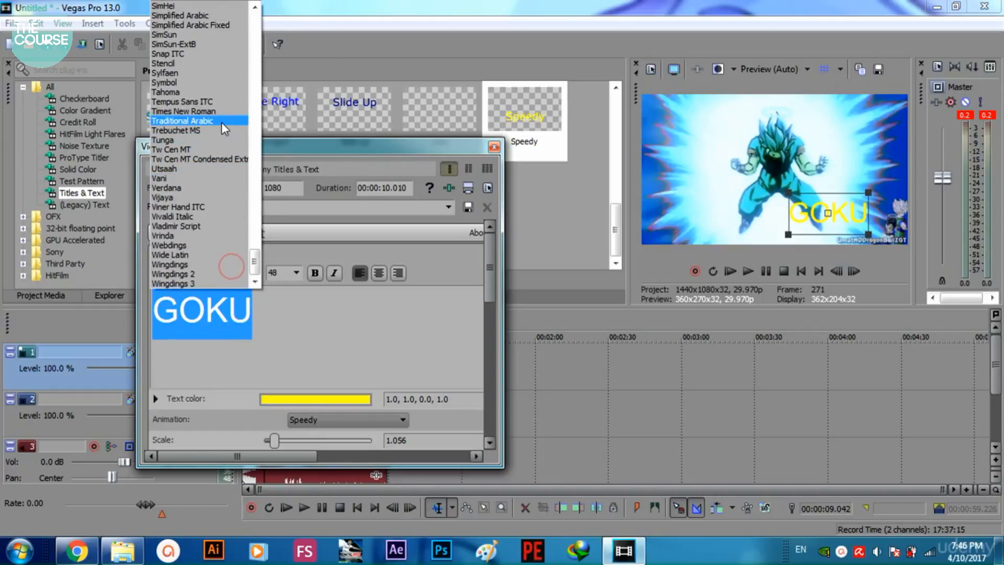
click(221, 121)
click(220, 271)
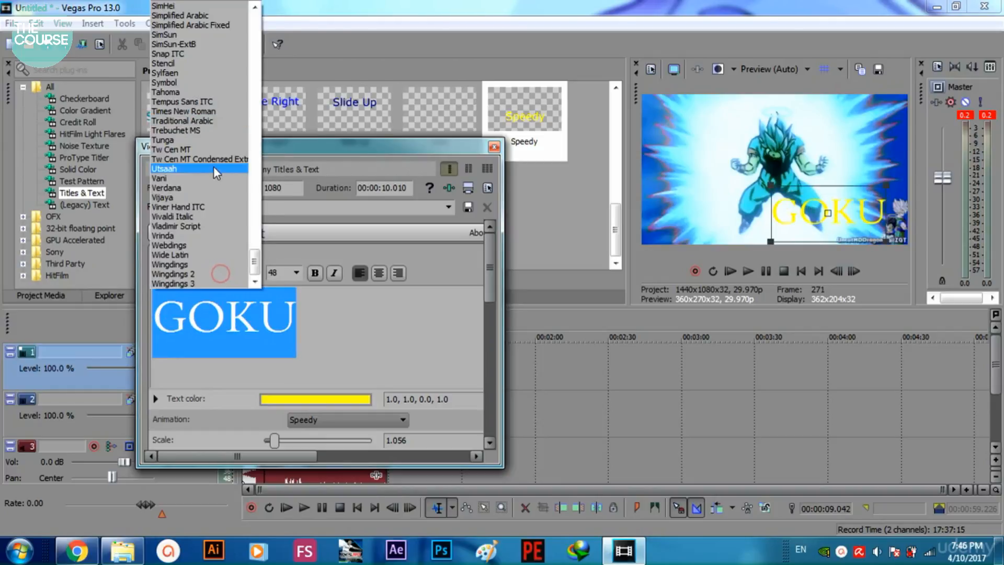
click(213, 167)
click(217, 271)
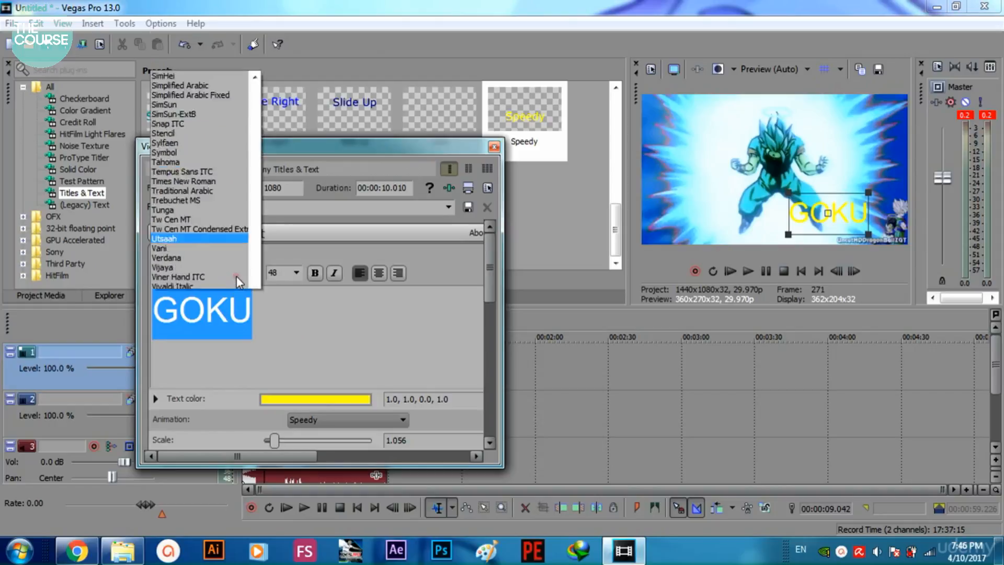
click(215, 262)
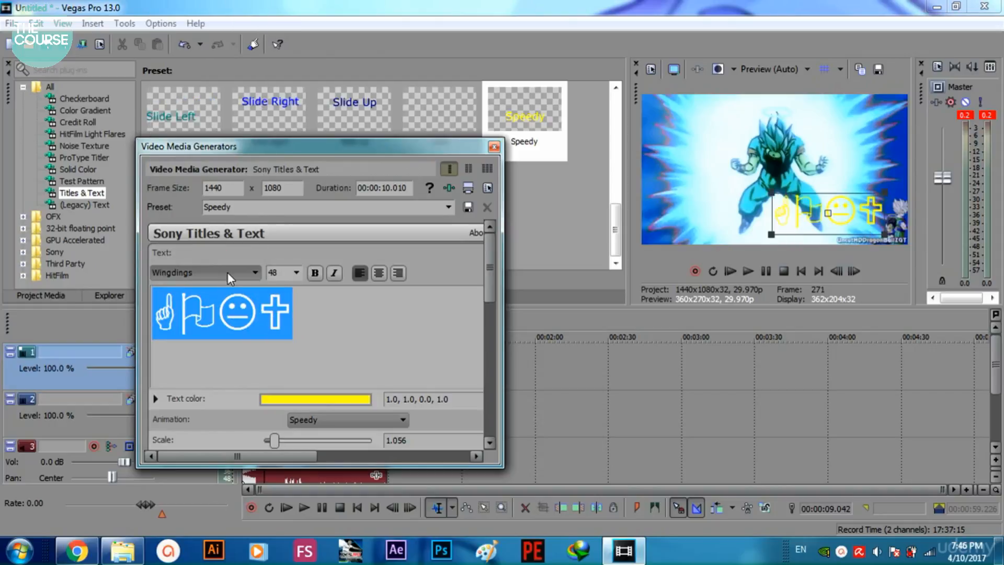
click(226, 272)
click(215, 86)
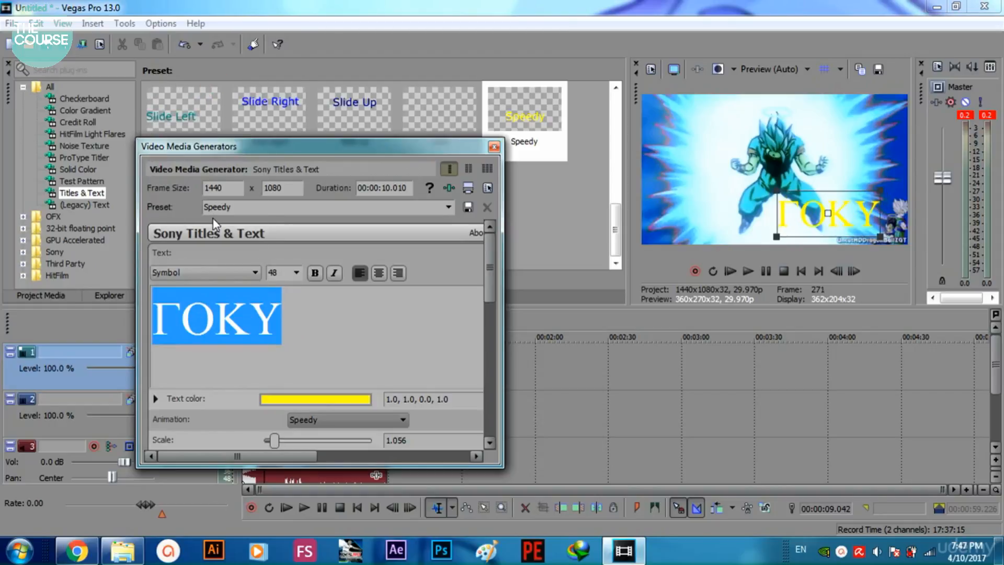
Step: Set the GOKU text's font to Verdana and make it bold and italic
click(214, 266)
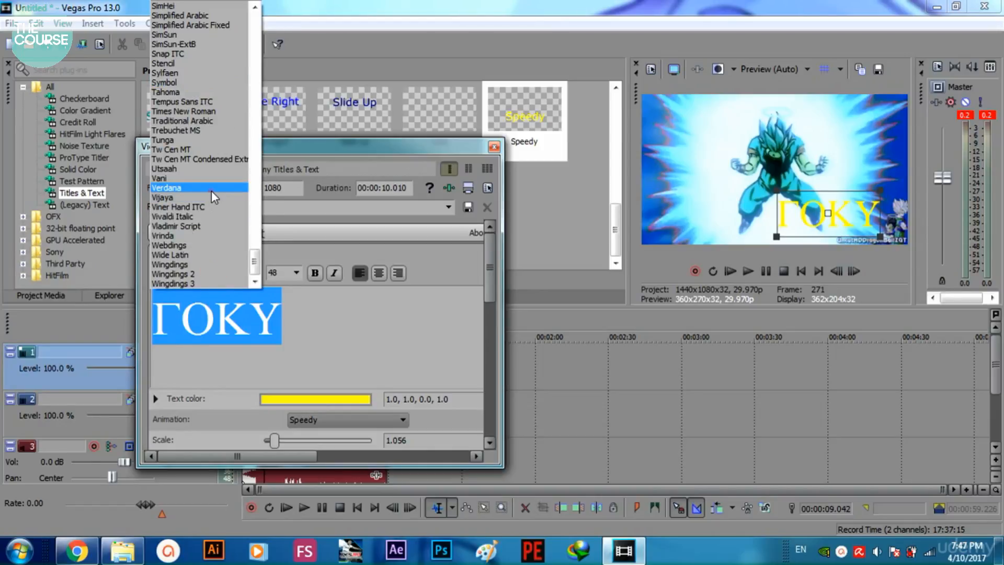
click(211, 191)
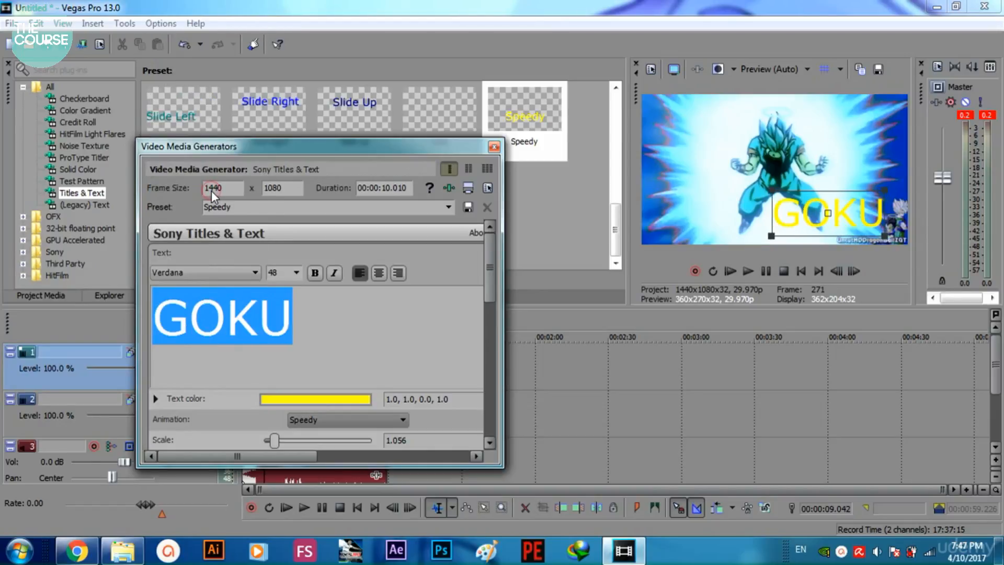
click(317, 275)
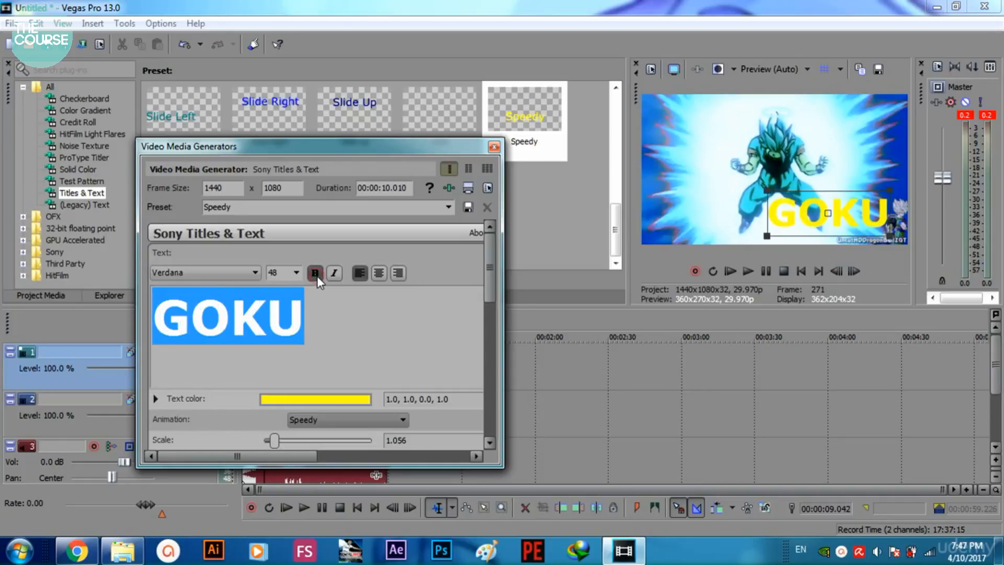
click(332, 273)
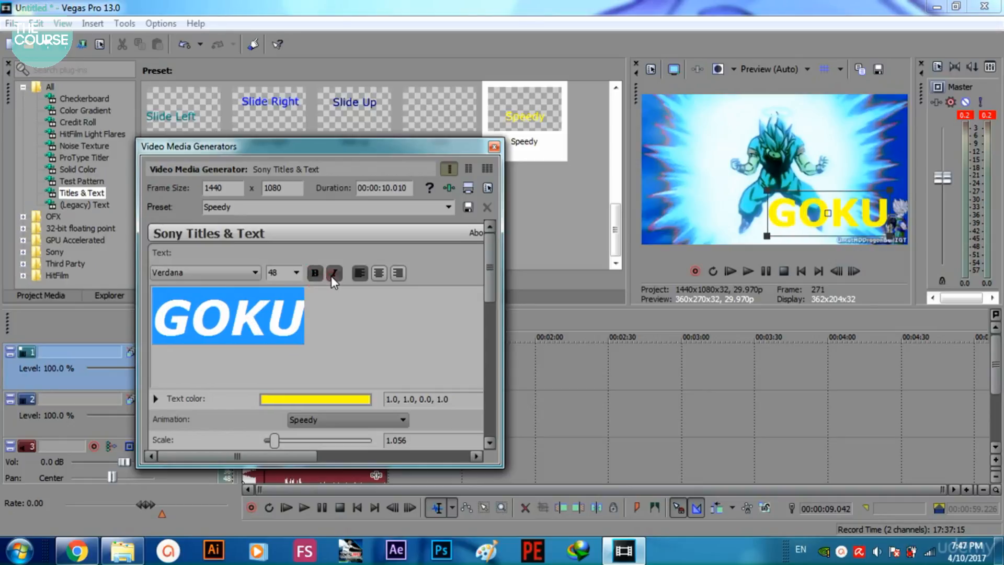
Step: Try centre and right alignment on the GOKU text and return it to left alignment
click(378, 274)
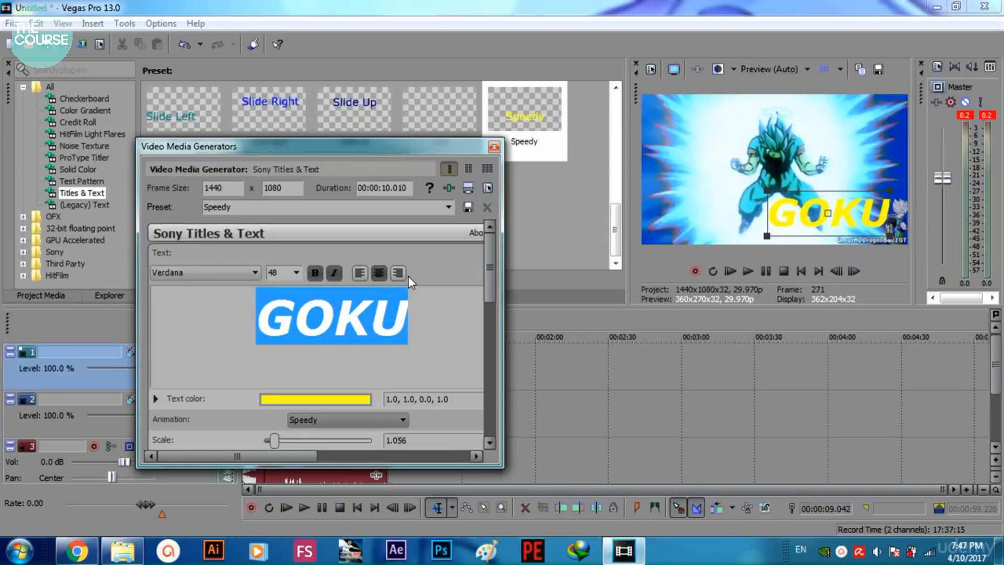
click(398, 274)
click(365, 275)
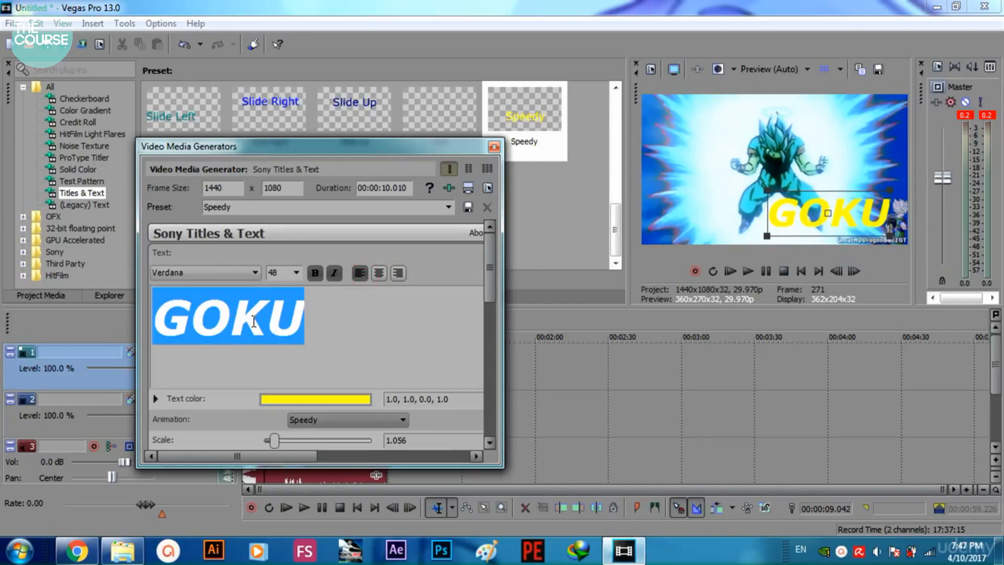
Step: Try font size 24 on the GOKU text and set the size to 52
click(297, 272)
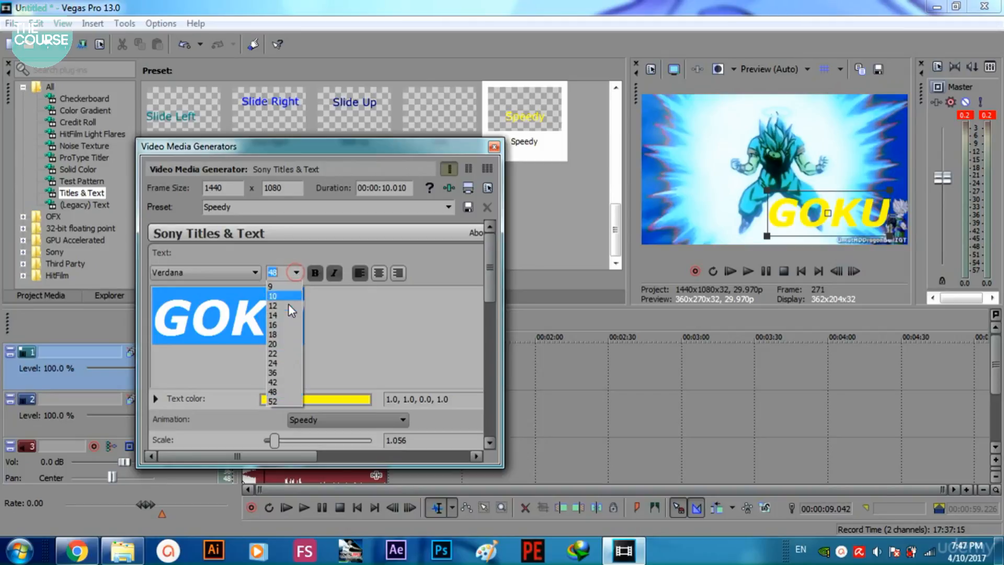
click(288, 363)
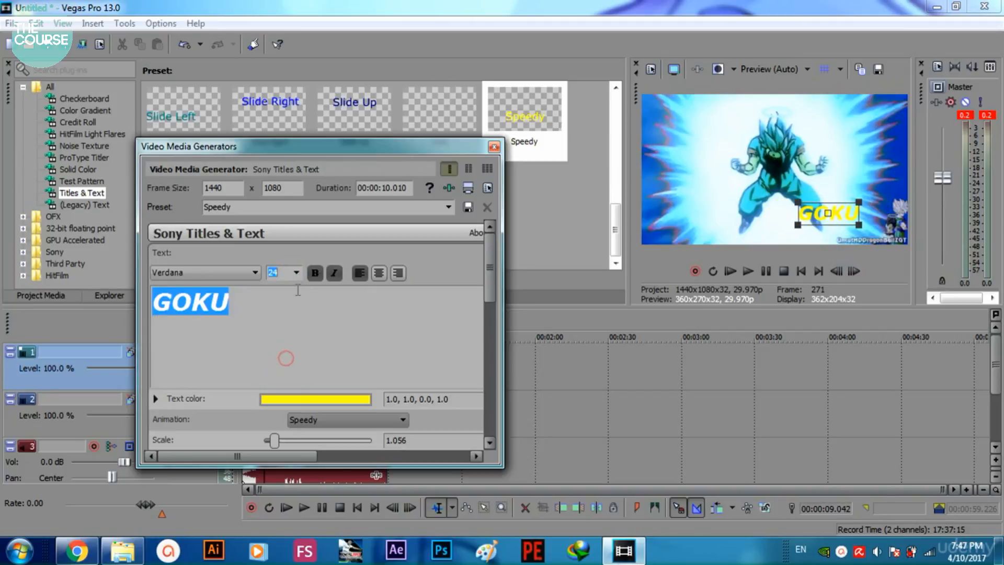
click(297, 273)
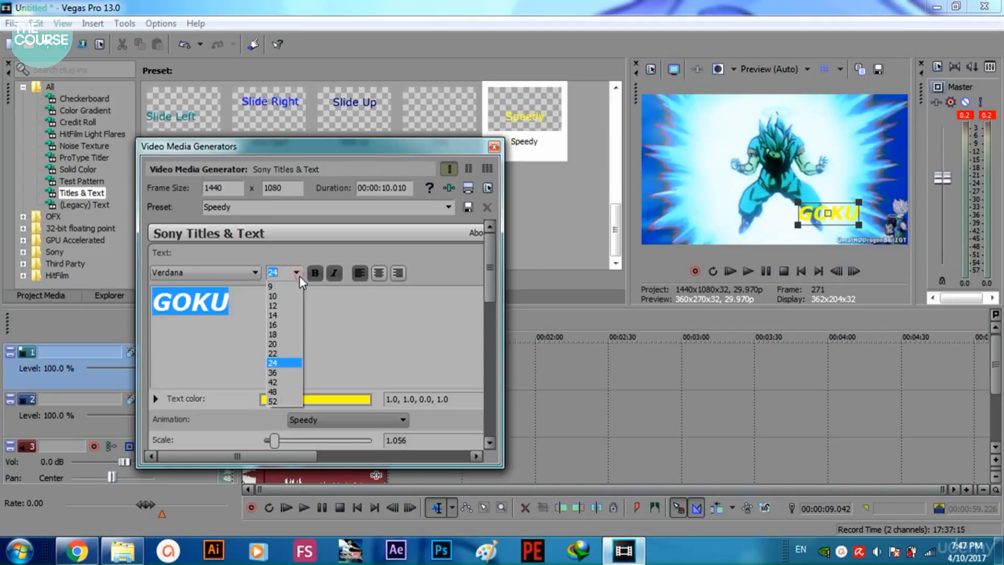
click(284, 401)
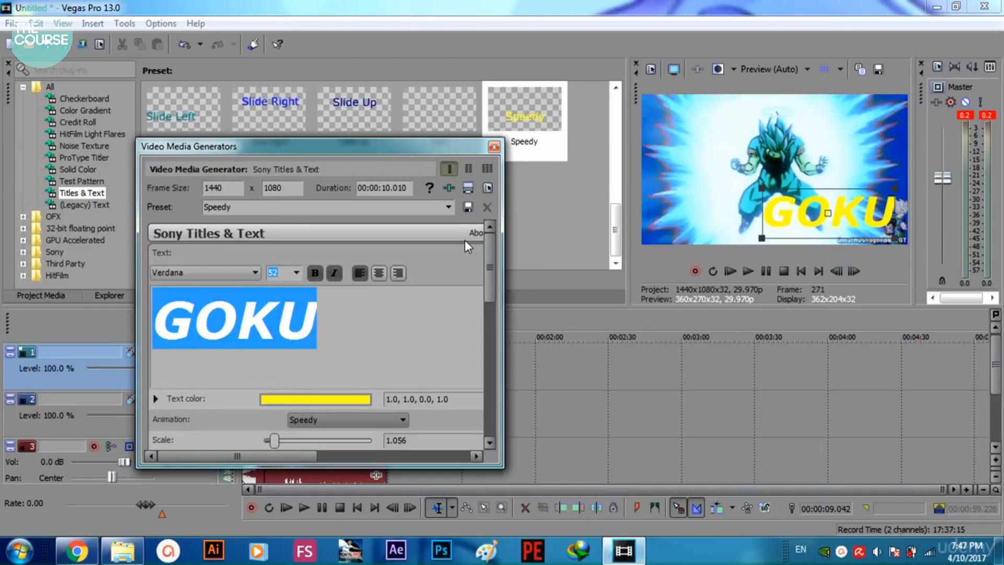
Step: Change the title's text color to red with the values 0.92, 0.14, 0.22, 1.0
drag(489, 277, 491, 356)
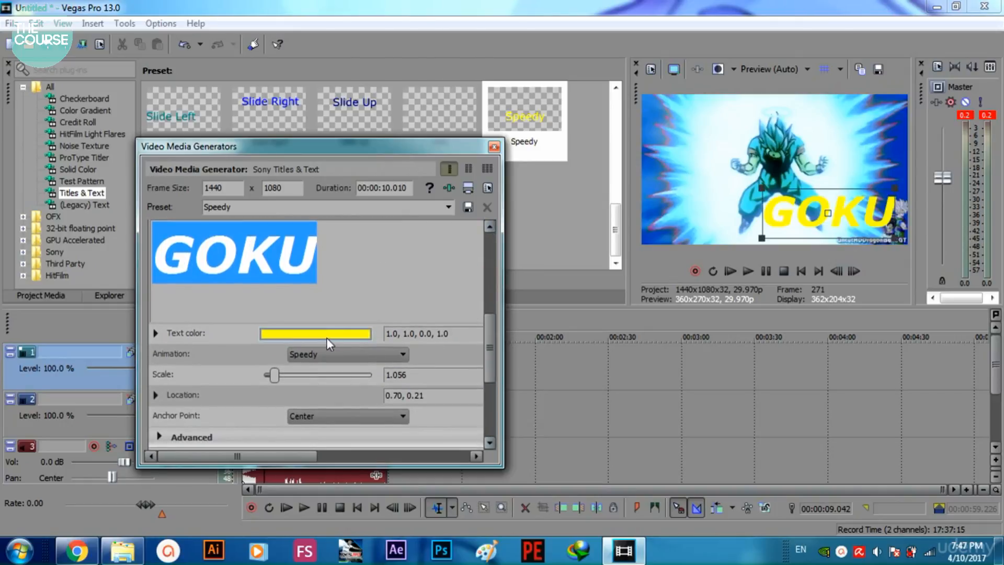
click(326, 332)
click(312, 390)
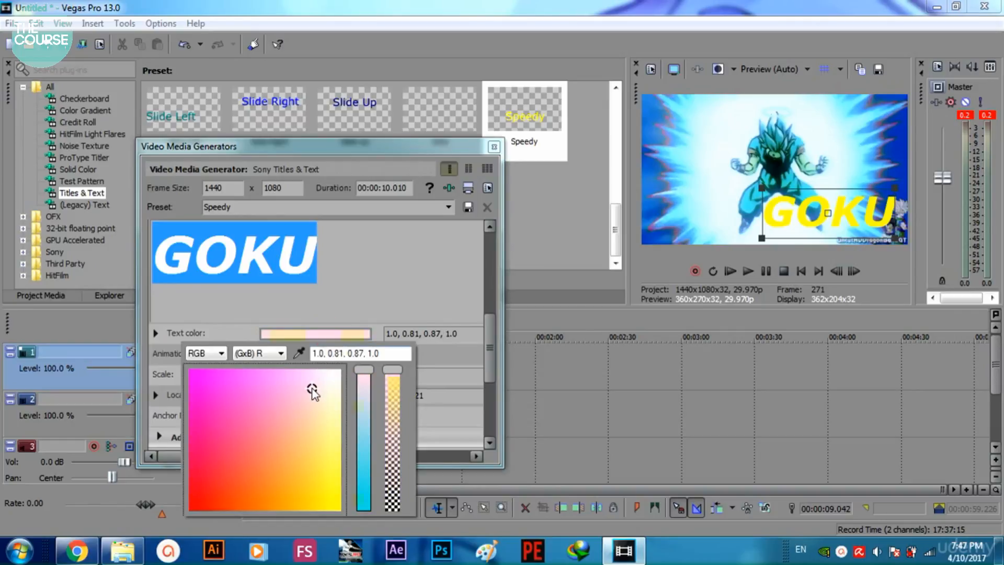
click(267, 418)
click(241, 457)
click(221, 464)
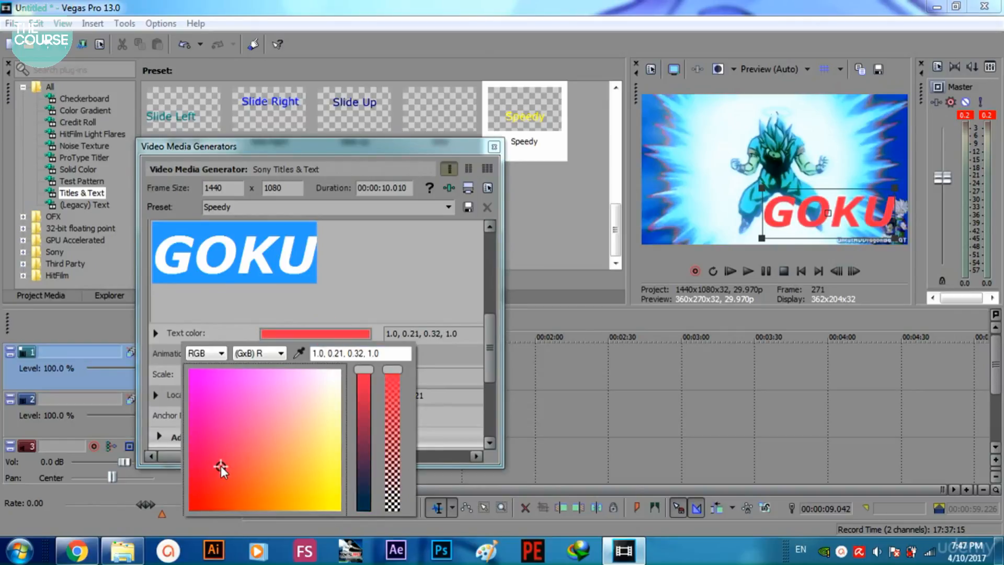
click(210, 480)
drag(364, 370, 365, 381)
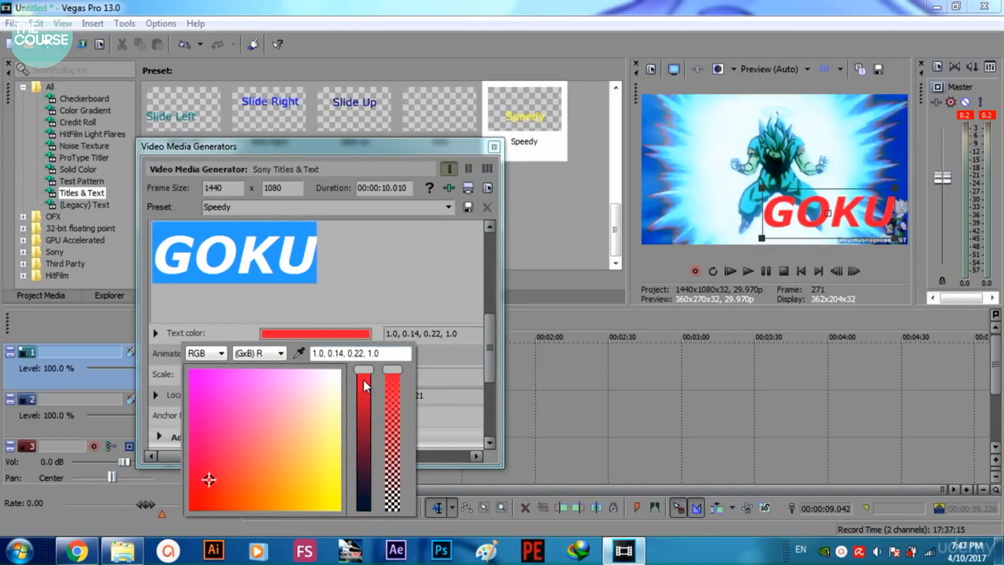
click(380, 280)
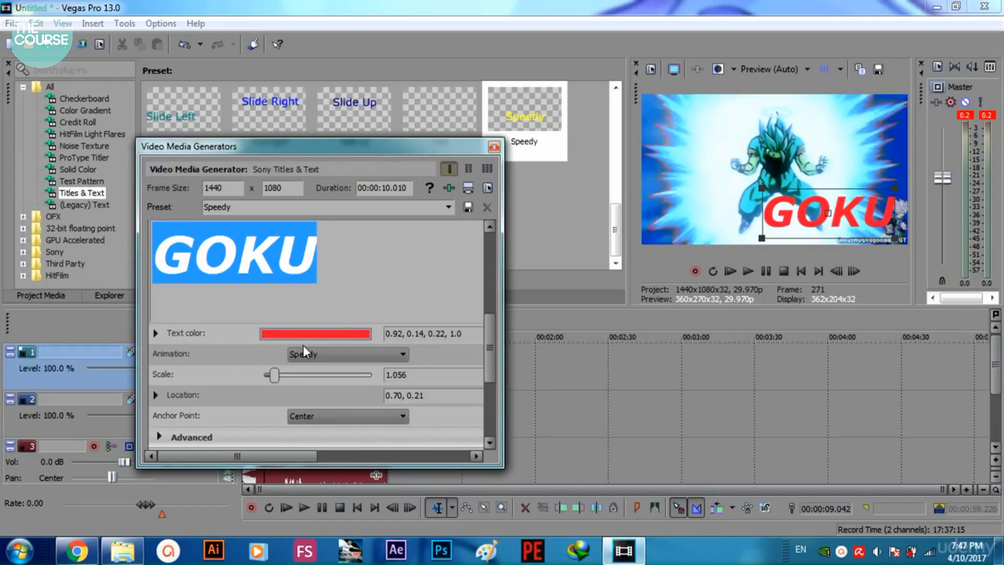
Step: Keep Speedy as the title's animation and reduce its scale to about 1.043
click(316, 353)
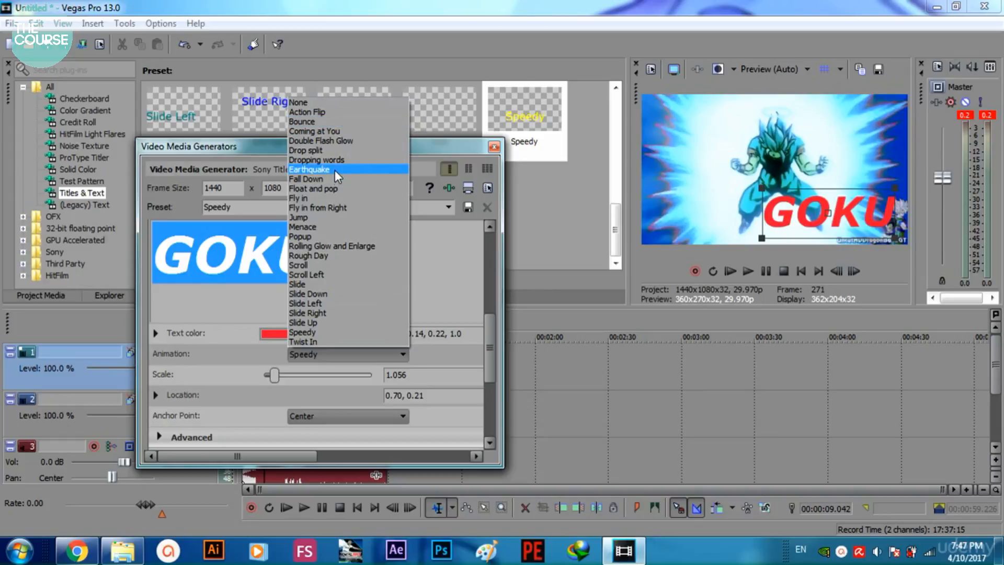
click(333, 334)
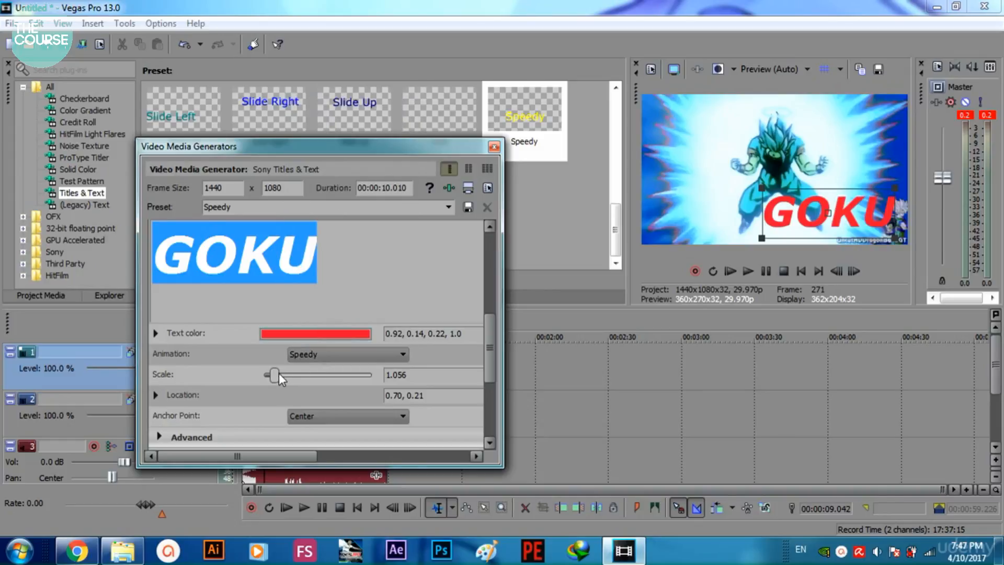
mouse_move(275, 374)
mouse_down()
mouse_move(299, 376)
mouse_move(275, 378)
mouse_up()
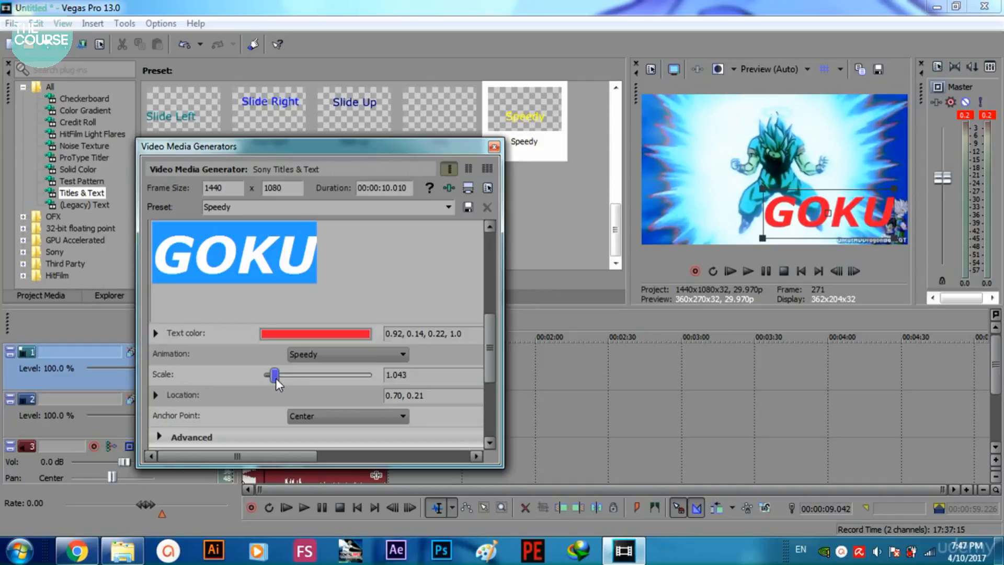
Step: In the title's advanced settings, widen the letter tracking to about 0.510
drag(489, 343, 484, 404)
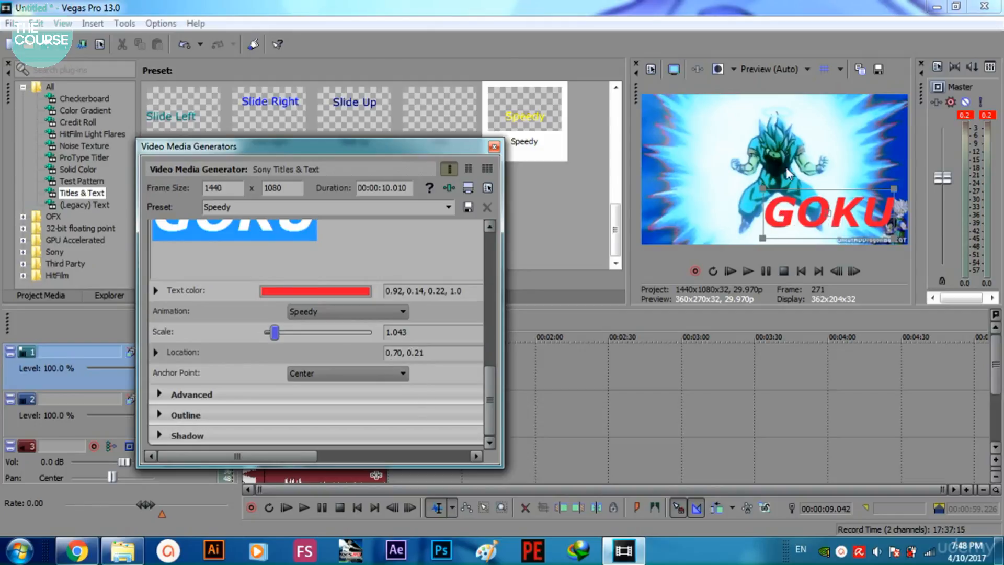
click(160, 394)
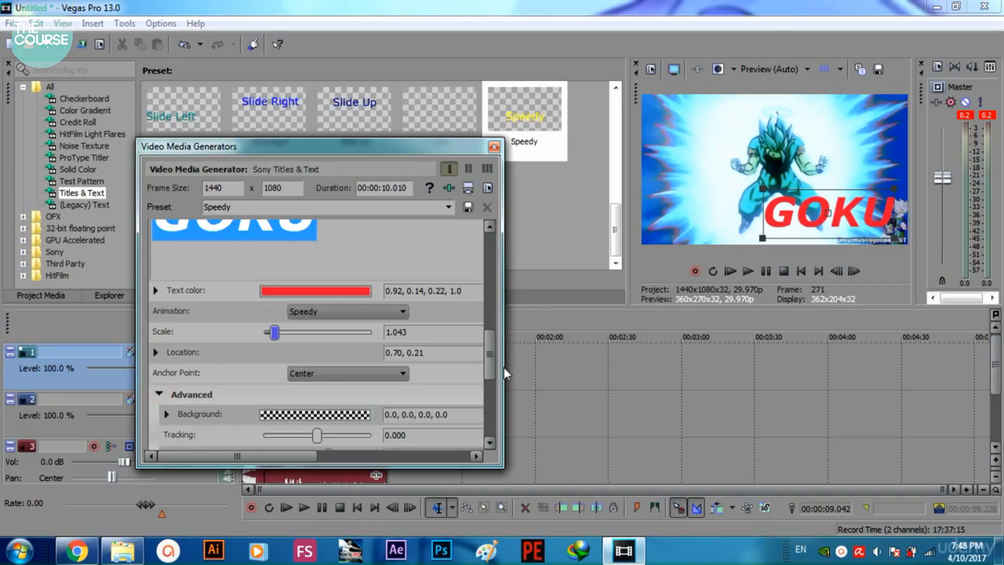
drag(491, 369, 491, 419)
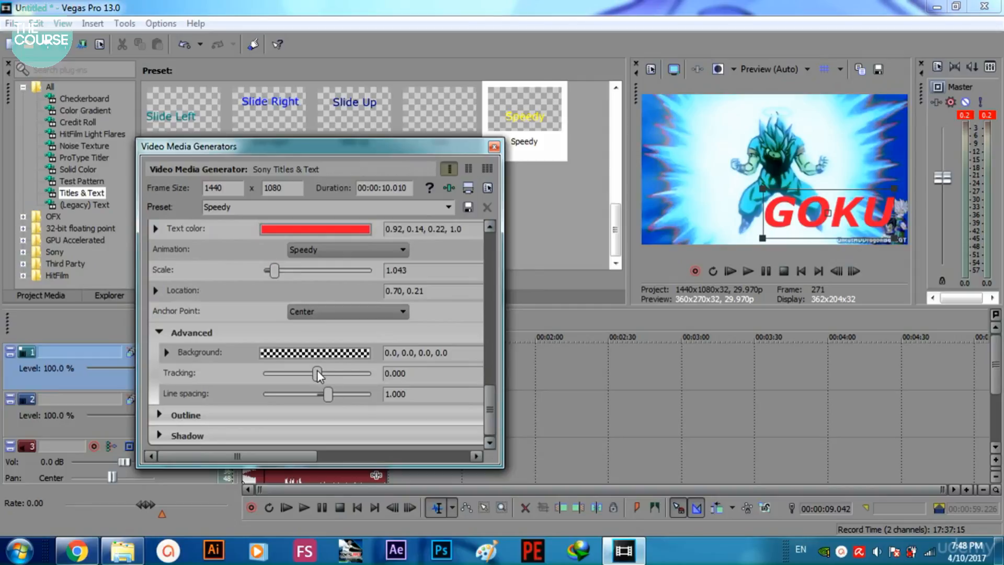
mouse_move(317, 369)
mouse_down()
mouse_move(343, 374)
mouse_move(323, 375)
mouse_up()
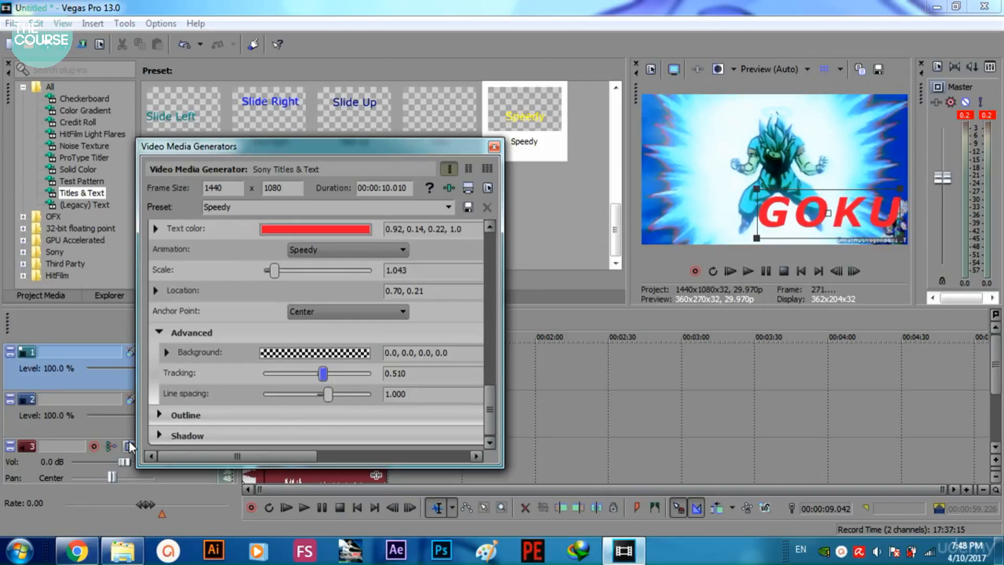
Step: Add an outline to the GOKU text with a width of about 6.122
click(159, 414)
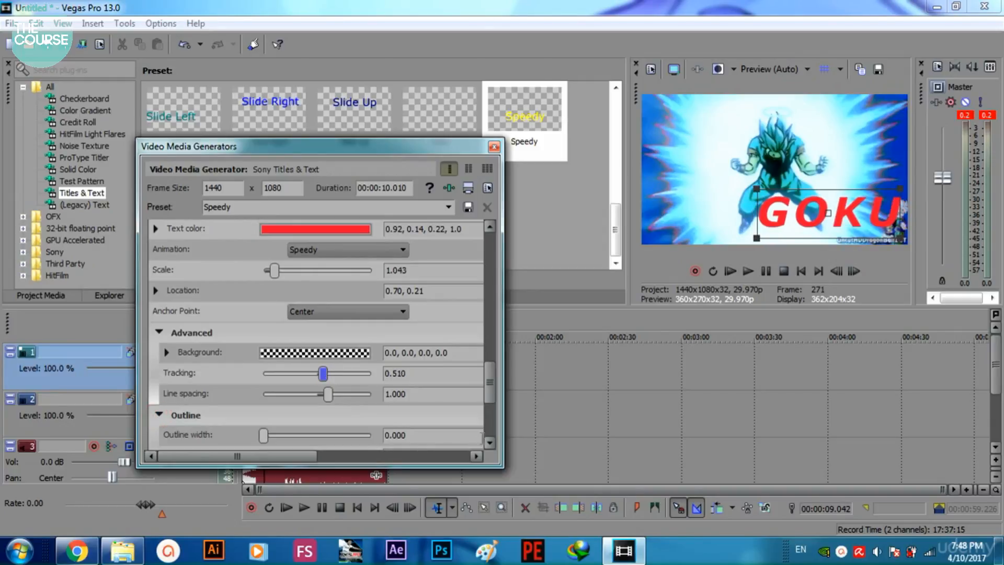
click(489, 414)
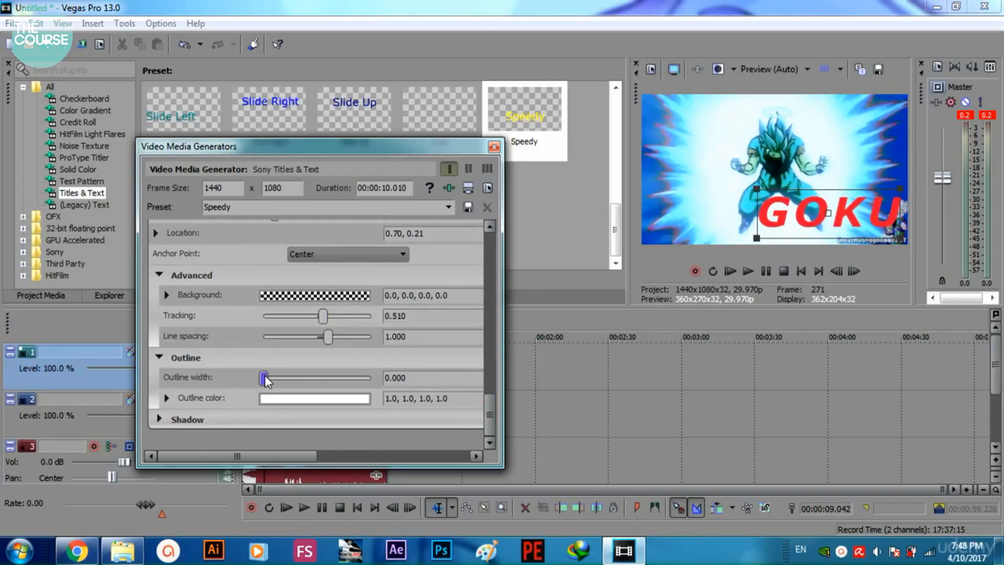
drag(264, 376, 290, 377)
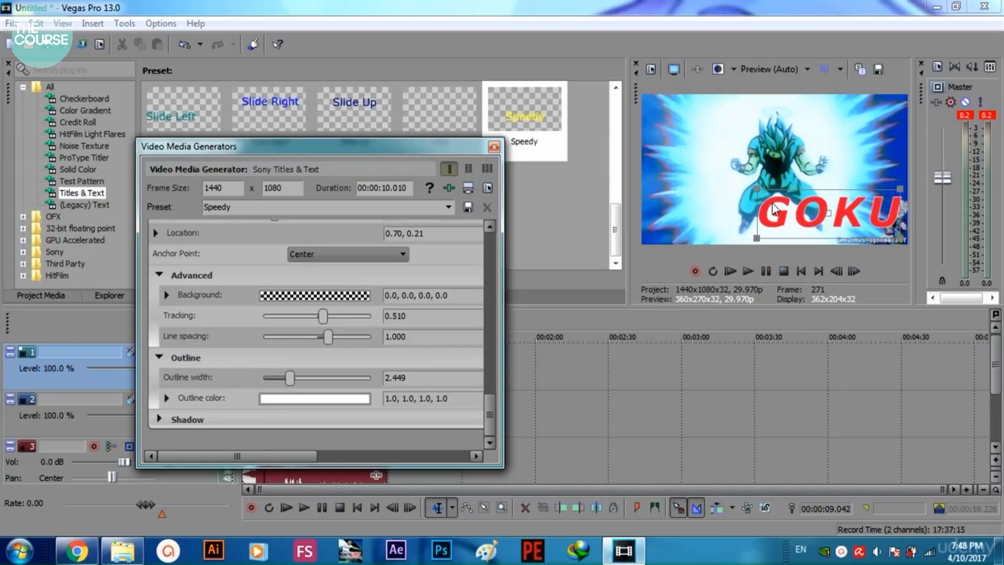
drag(291, 379, 331, 380)
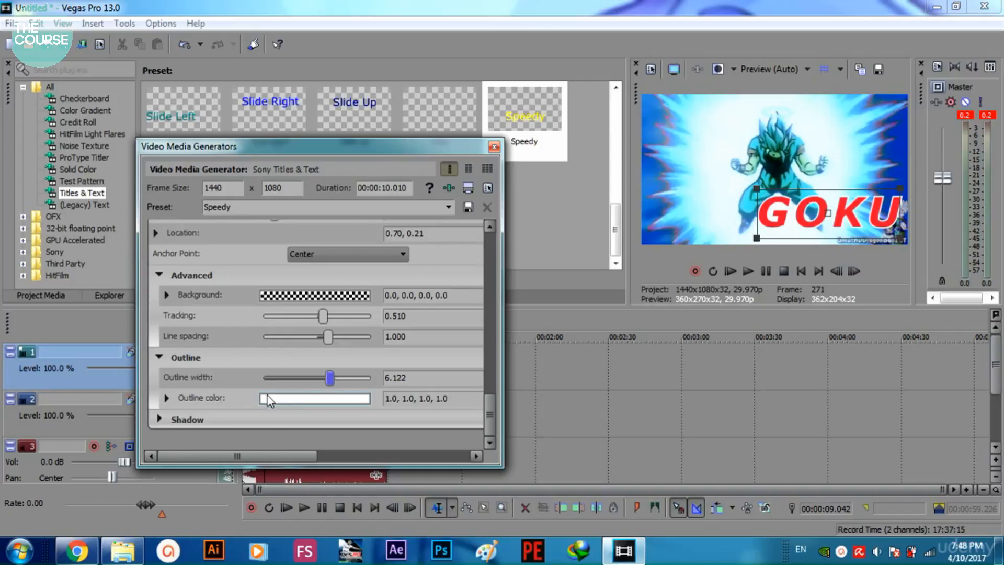
Step: Color the text outline blue with the values 0.25, 0.21, 0.8, 1.0 and increase its width to about 7.551
click(285, 399)
click(300, 415)
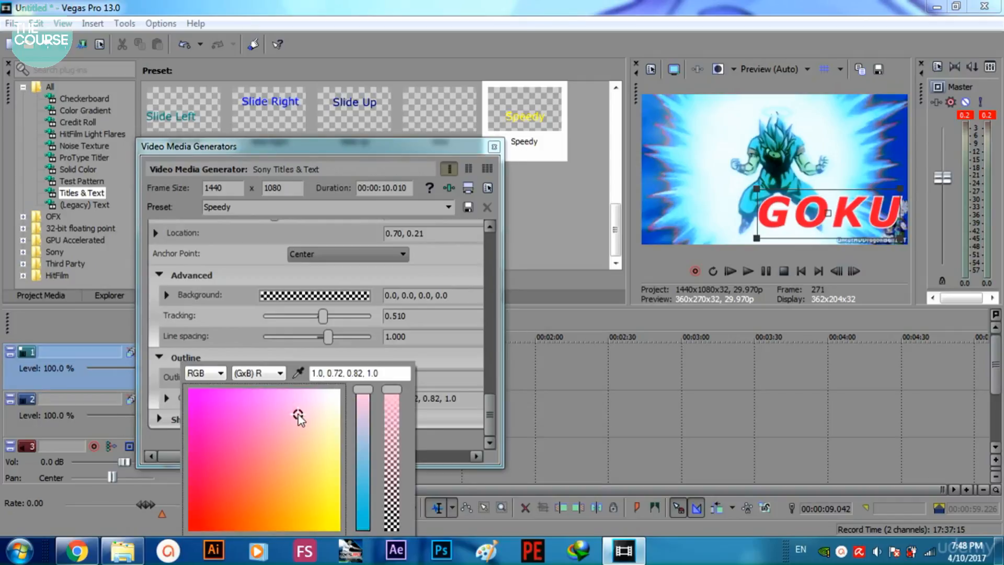
click(220, 417)
click(357, 494)
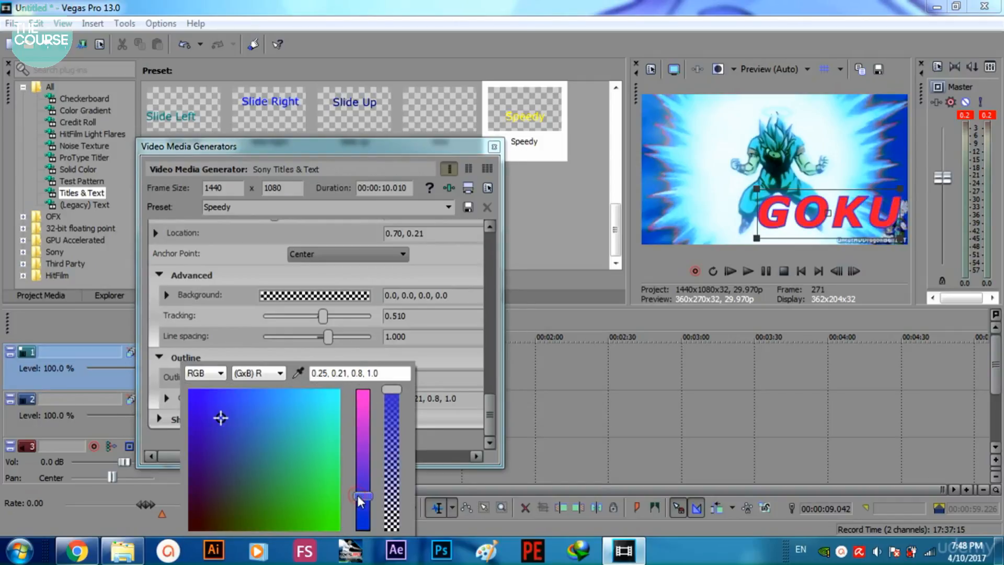
click(397, 347)
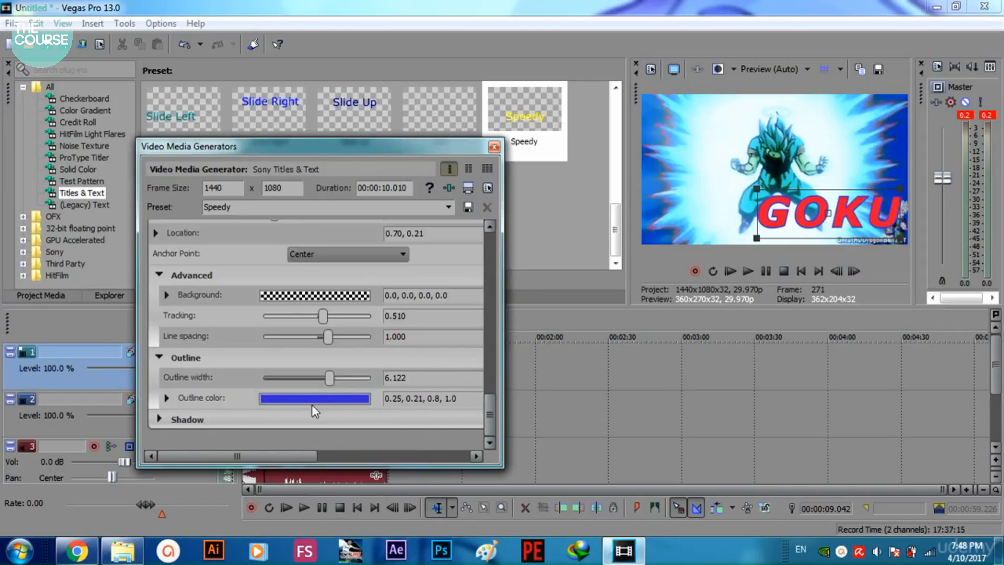
drag(331, 380, 346, 381)
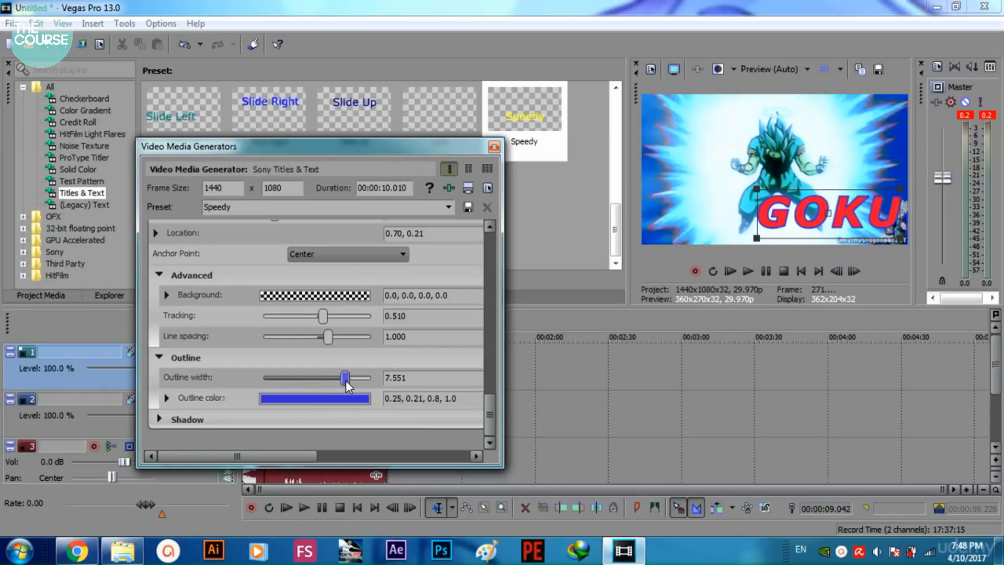
Step: Enable the title's shadow and shift the GOKU text slightly left and down in the frame
click(163, 420)
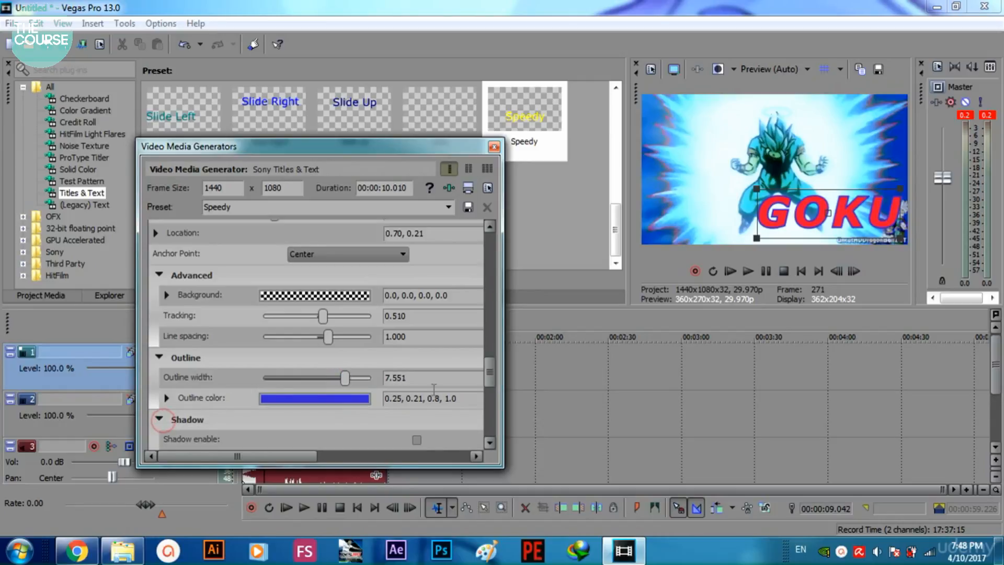
click(489, 444)
scroll(484, 444, down, 3)
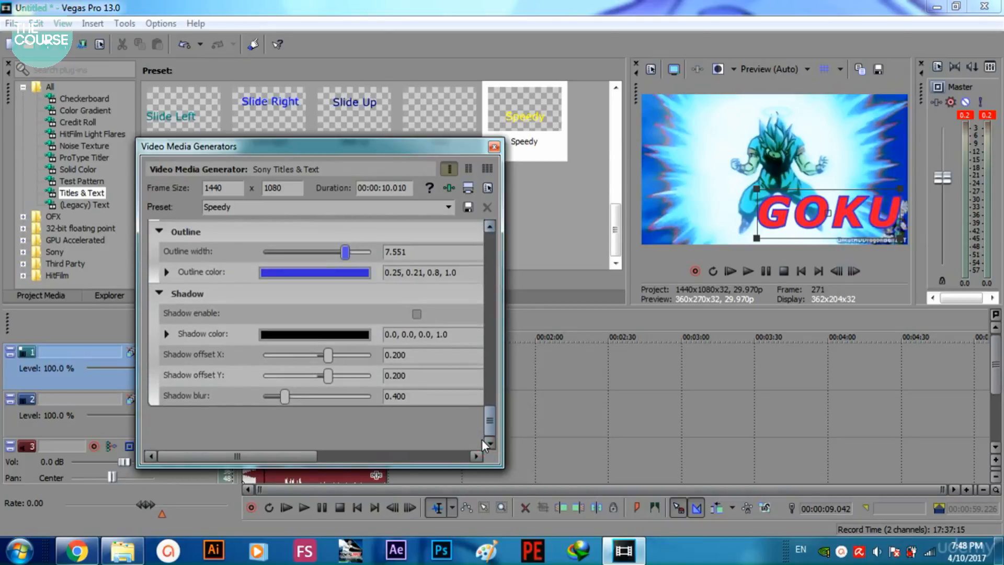
click(414, 315)
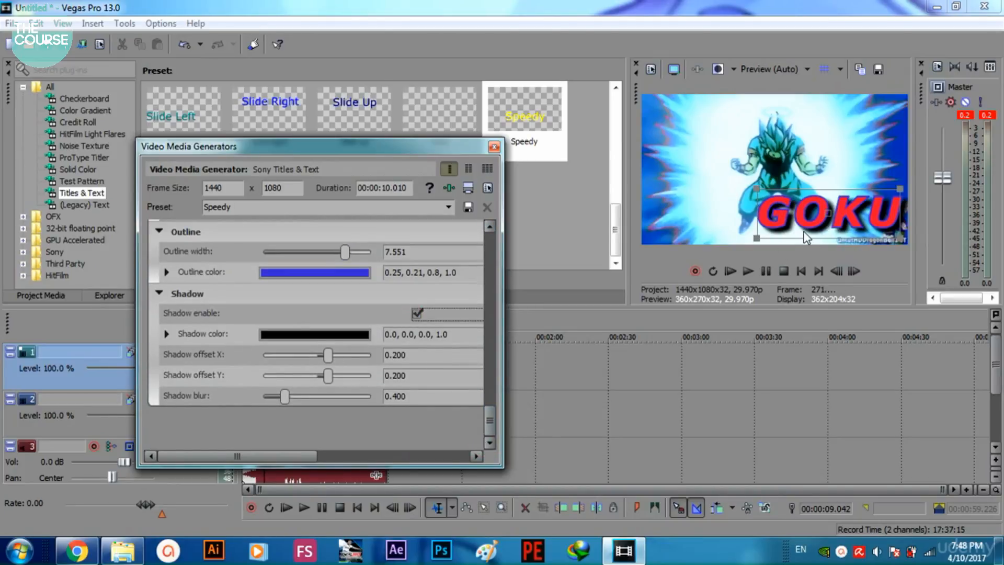
click(825, 212)
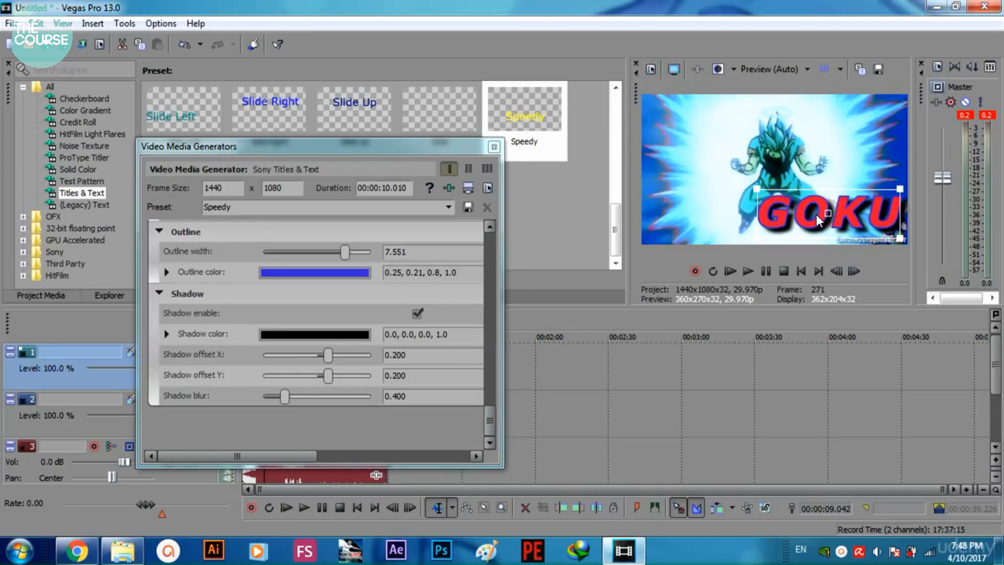
drag(816, 214, 809, 219)
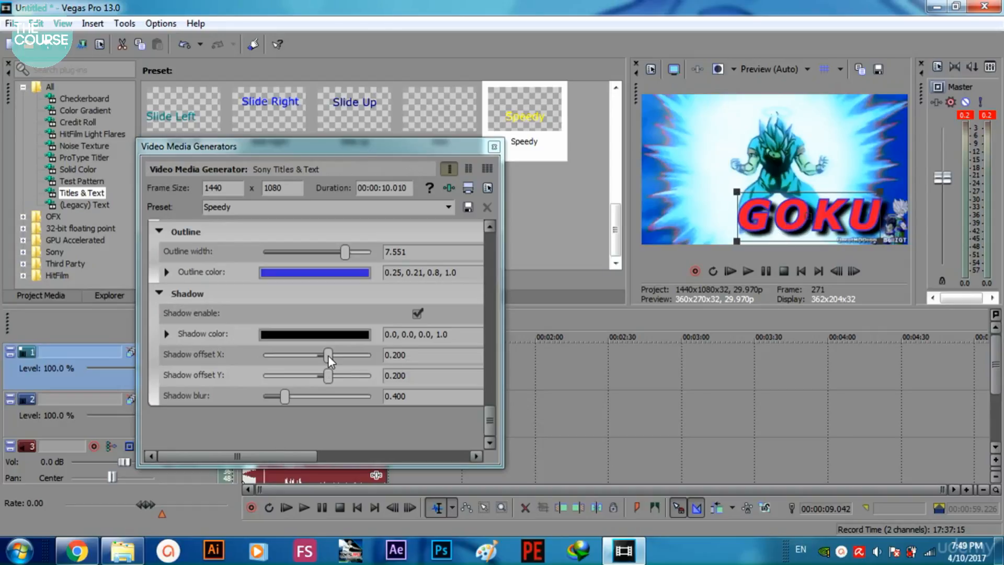
Step: Set the text shadow's X offset to about 0.388 and its Y offset to about -0.442
drag(328, 356, 338, 355)
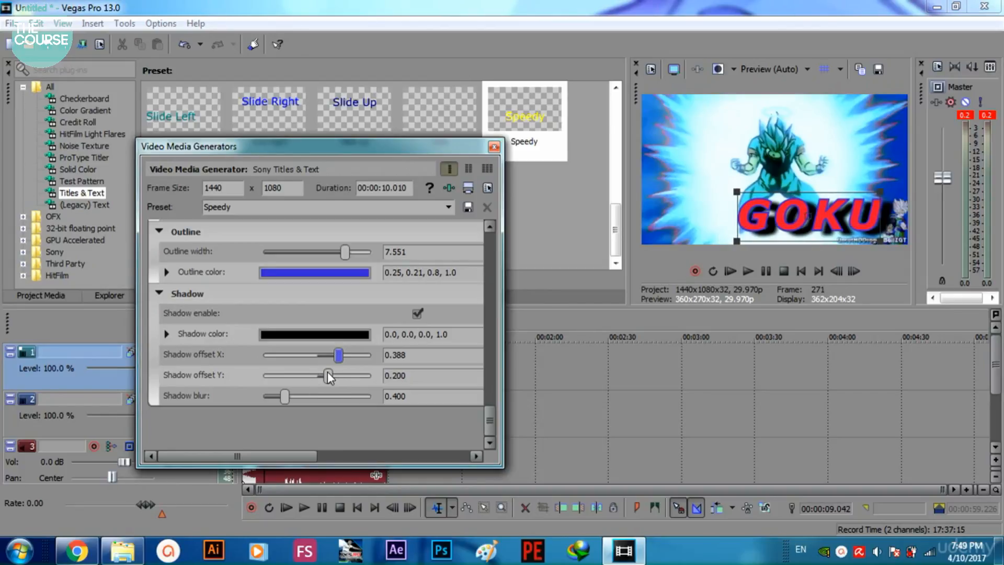
drag(327, 372, 339, 376)
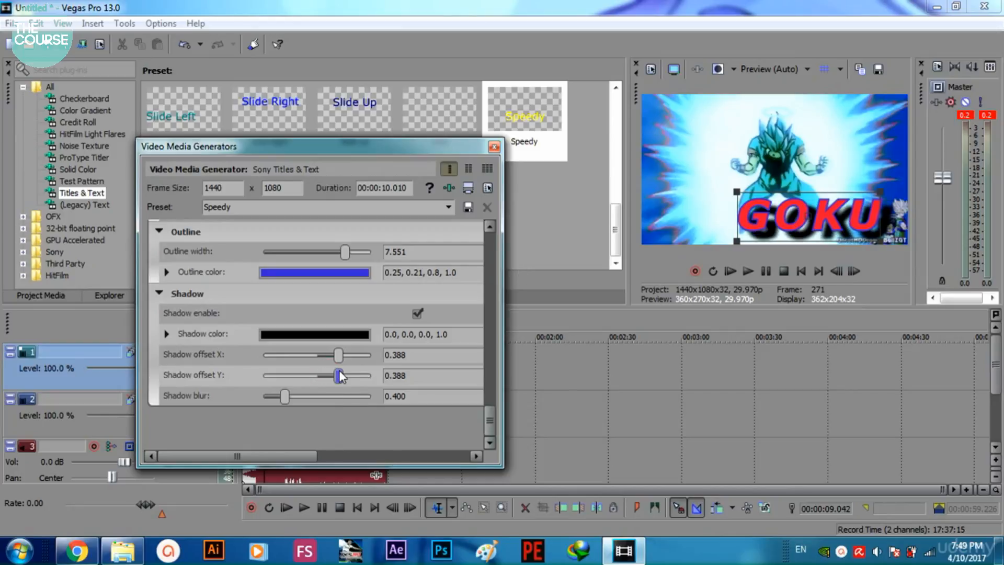
drag(340, 375, 353, 377)
click(297, 375)
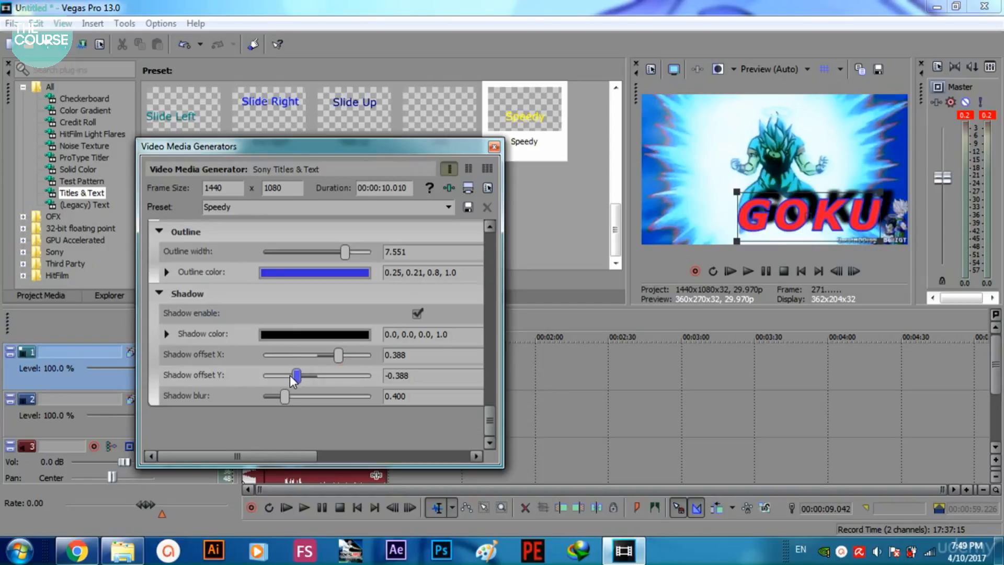
drag(291, 375, 292, 376)
click(294, 374)
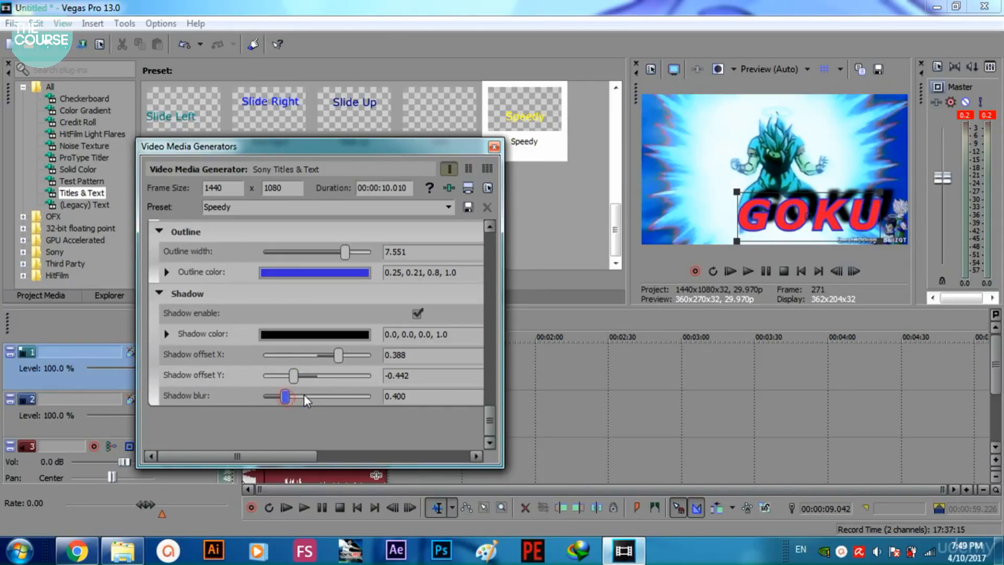
Step: Increase the shadow blur to about 1.020 and close the title's settings
drag(304, 396, 315, 396)
click(320, 396)
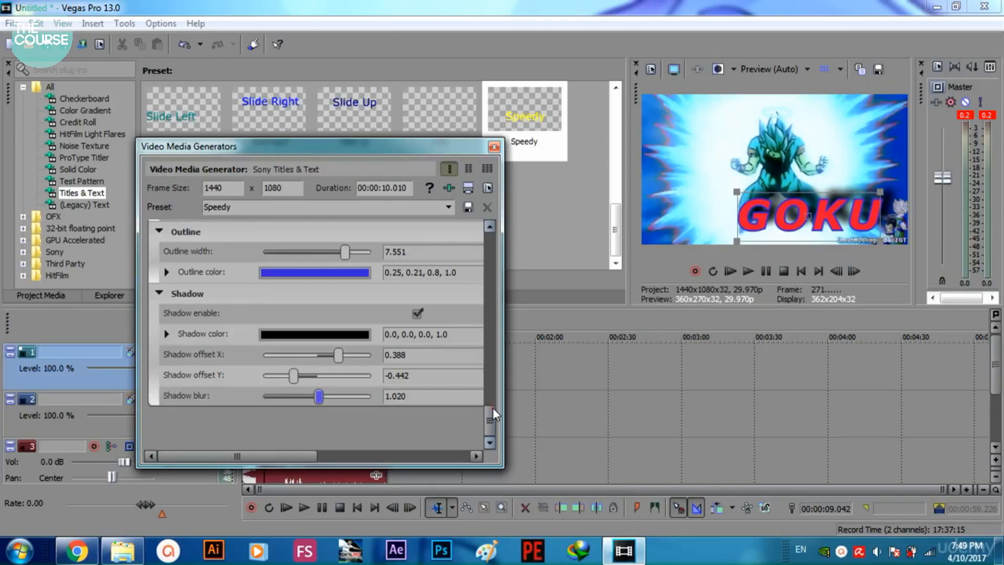
drag(493, 407, 495, 209)
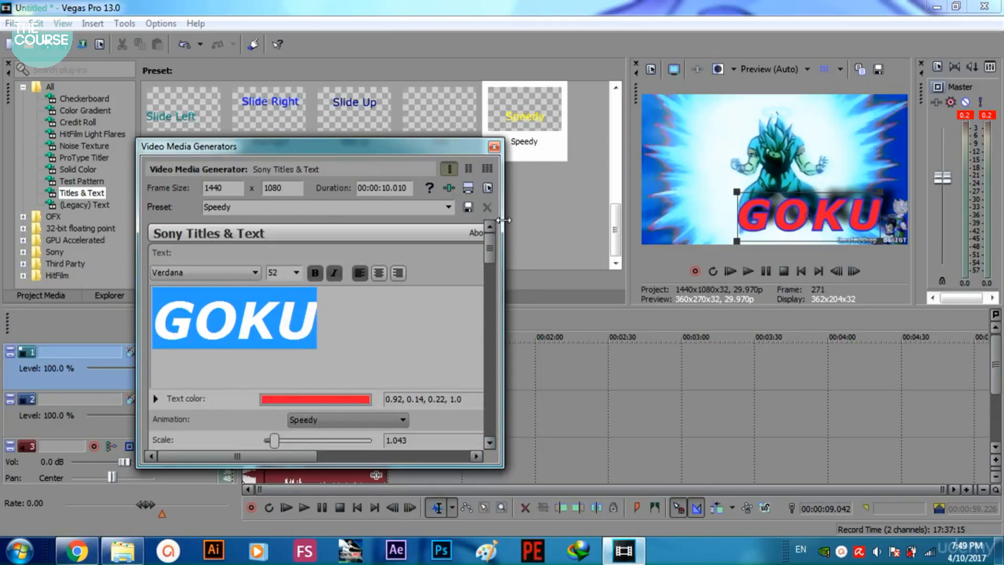
click(495, 147)
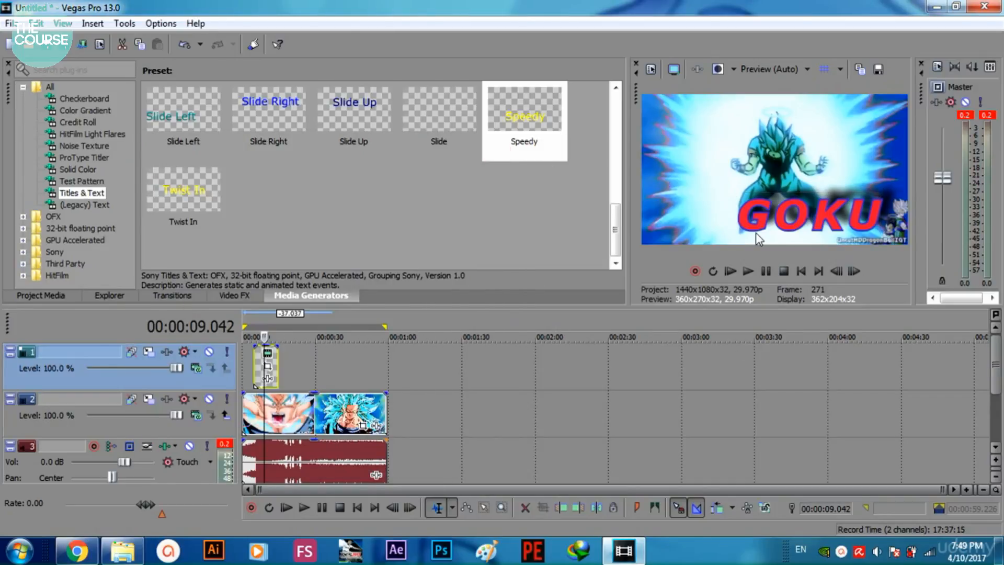
Step: Examine the GOKU title's entrance animation frame by frame from about 4.8 seconds
click(254, 406)
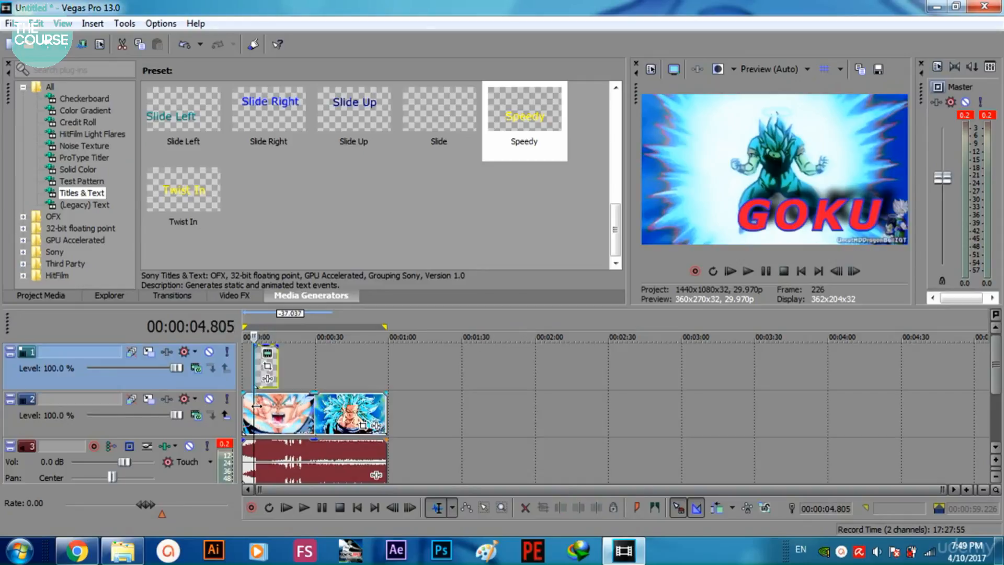
click(854, 271)
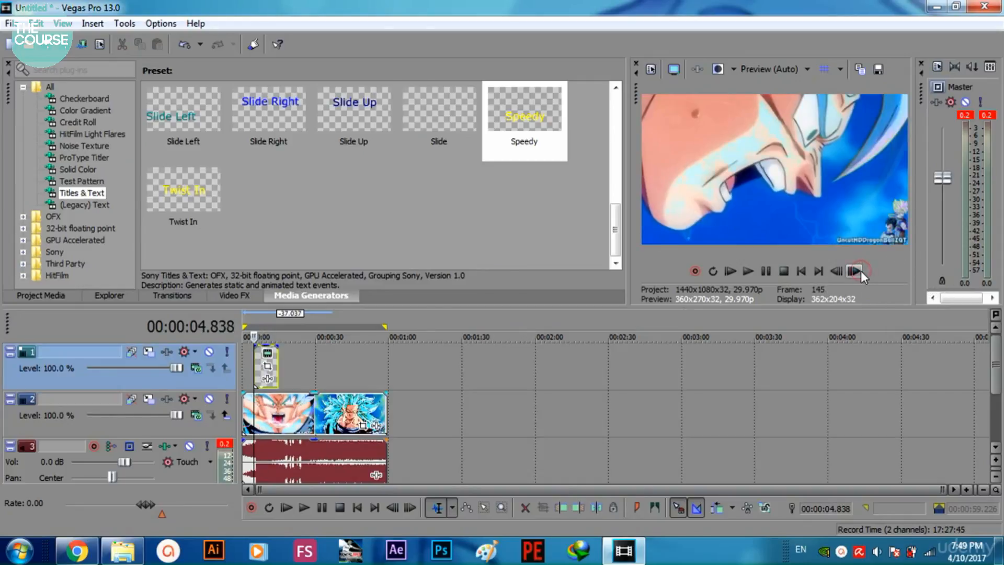
click(855, 271)
click(854, 271)
click(861, 271)
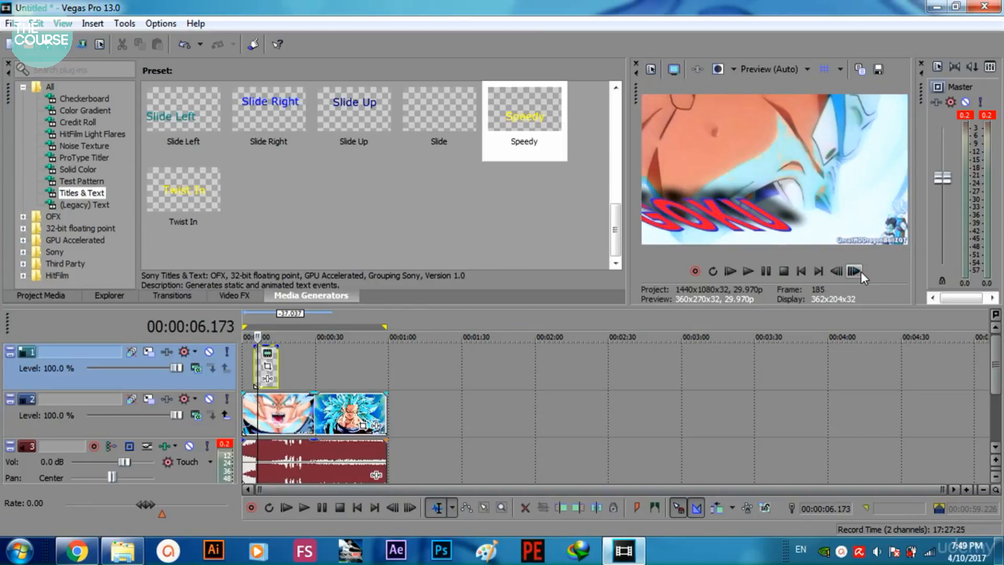
click(854, 270)
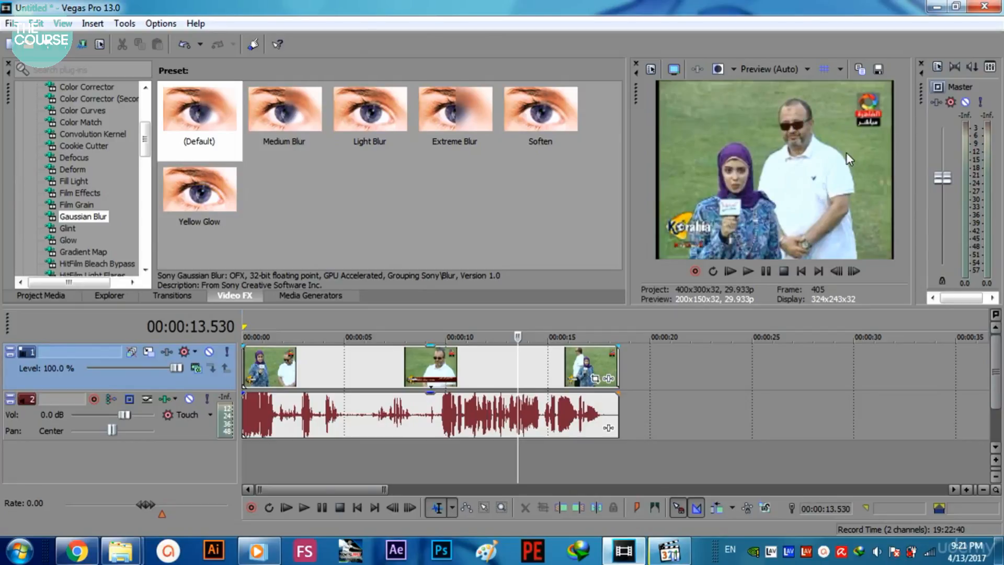
Step: Insert an empty video track above the interview clip
drag(519, 360, 438, 360)
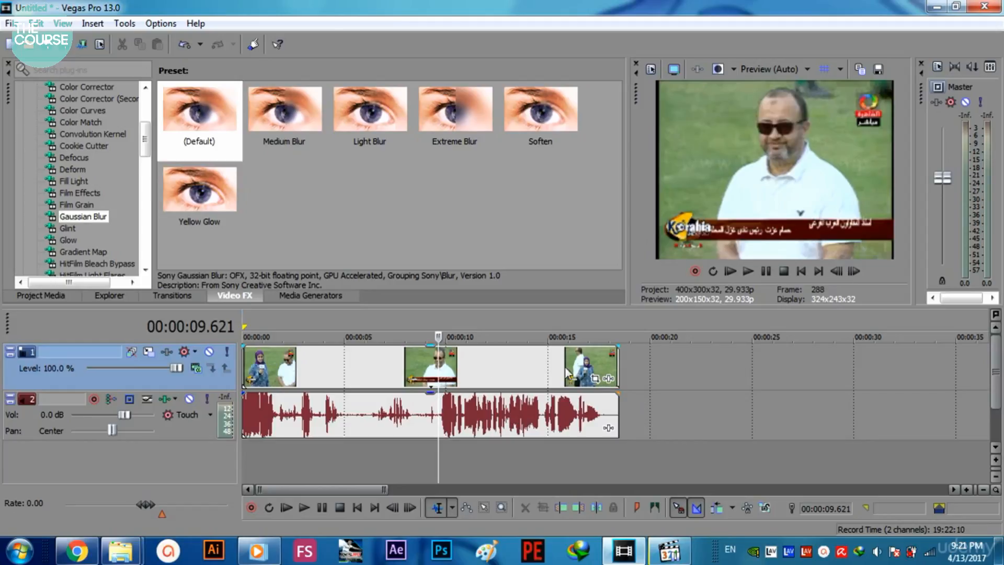
right_click(649, 373)
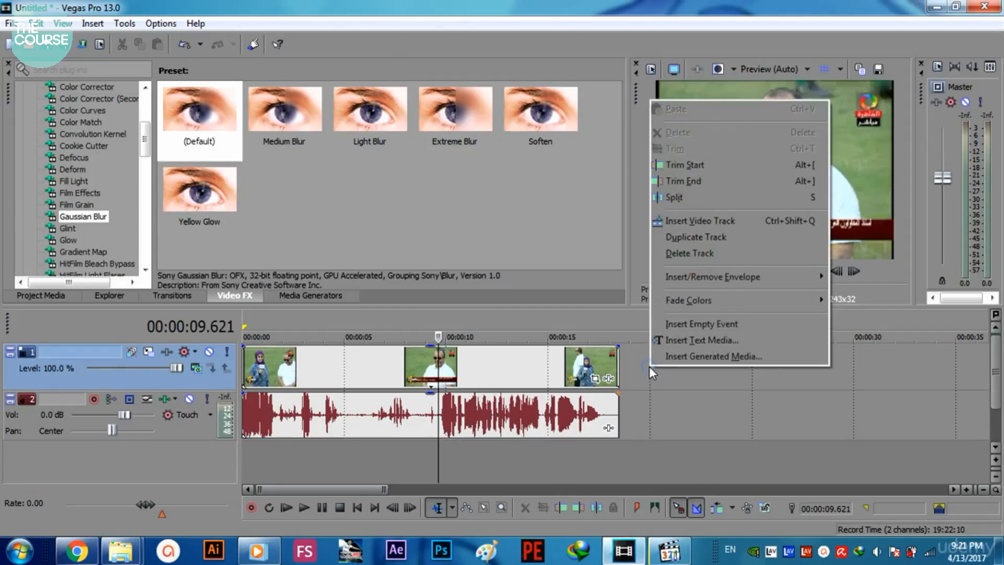
click(704, 228)
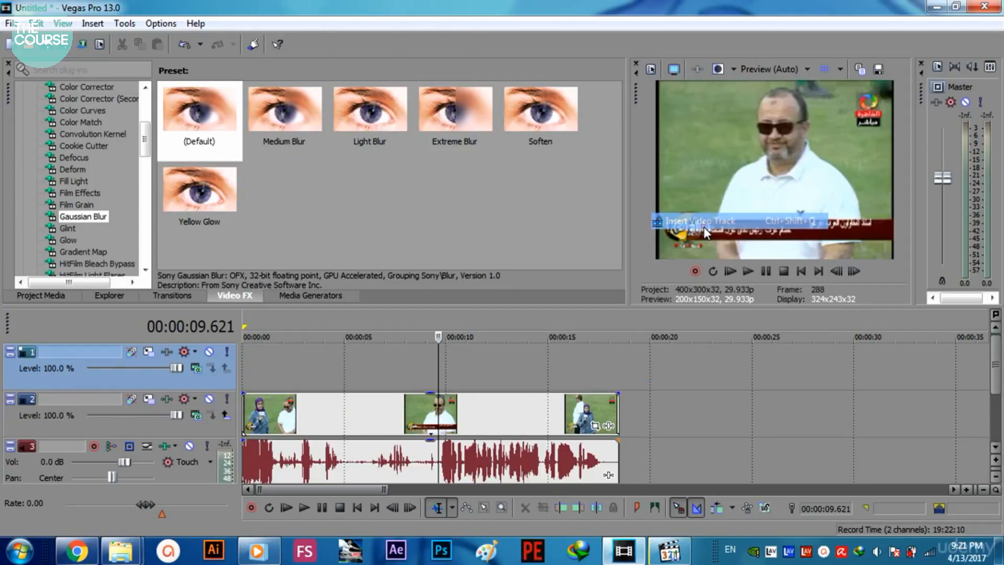
Step: Copy the interview video clip onto the new top track and align the copy with the timeline start
click(555, 401)
right_click(554, 400)
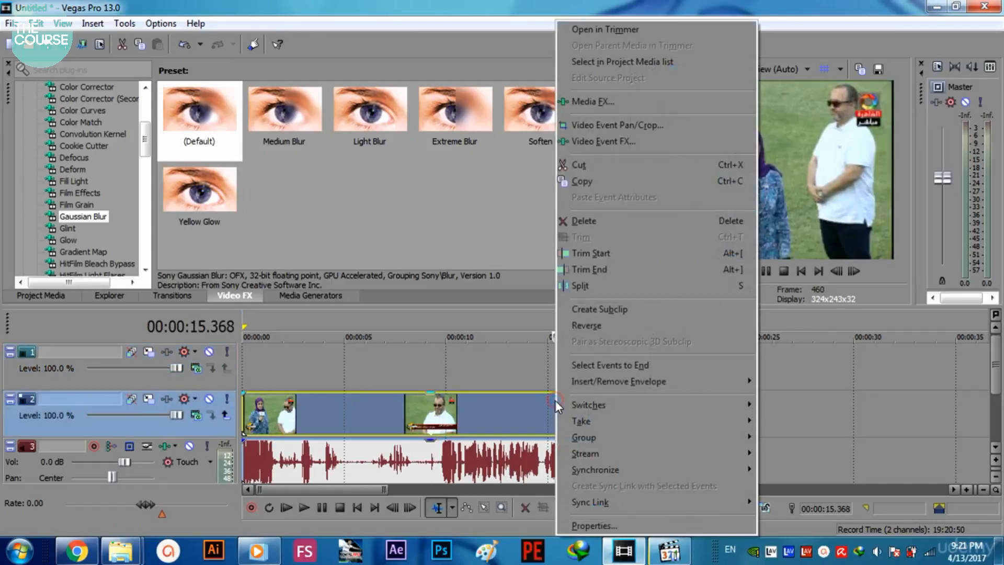
click(602, 184)
right_click(394, 362)
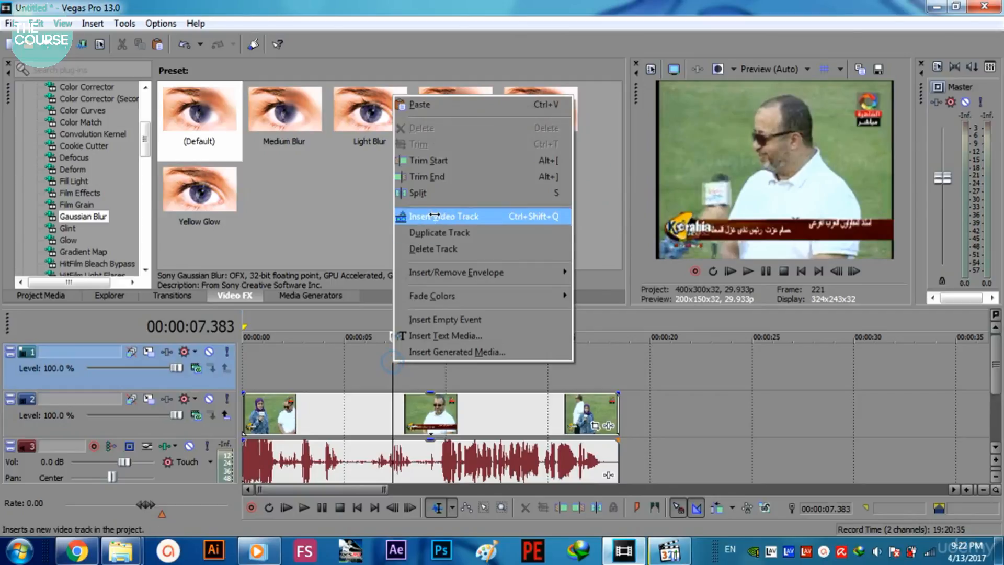
click(434, 104)
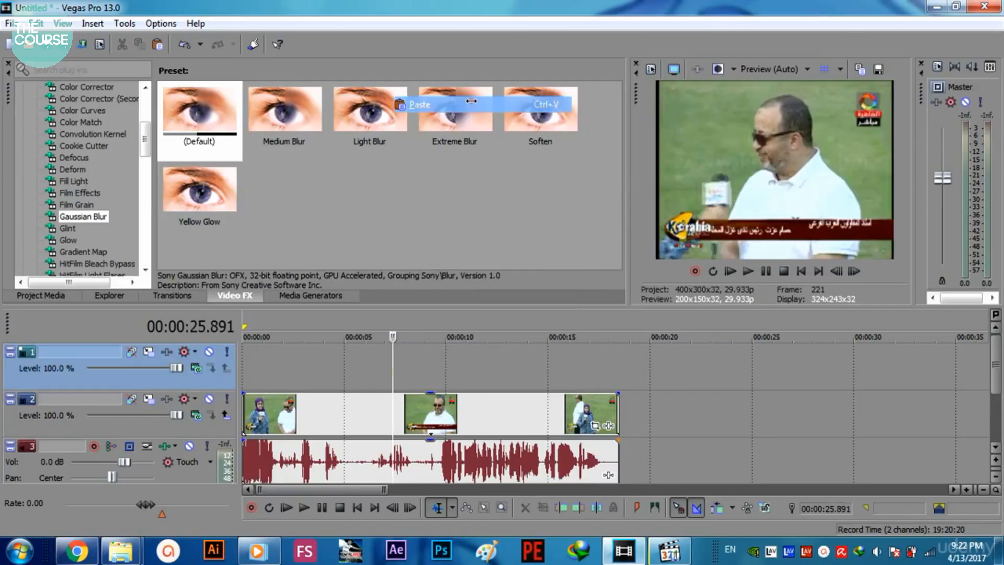
drag(500, 373, 322, 371)
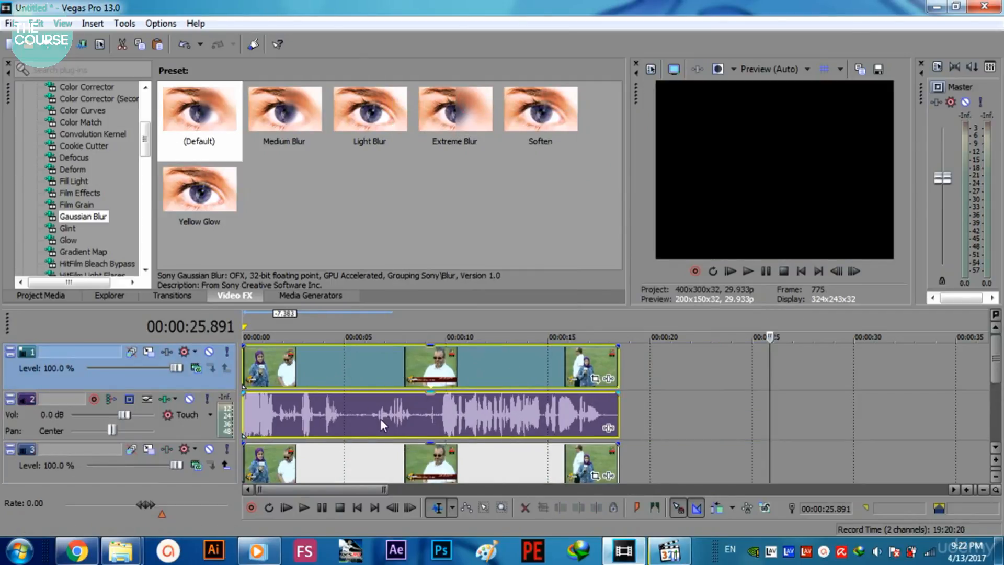
click(452, 388)
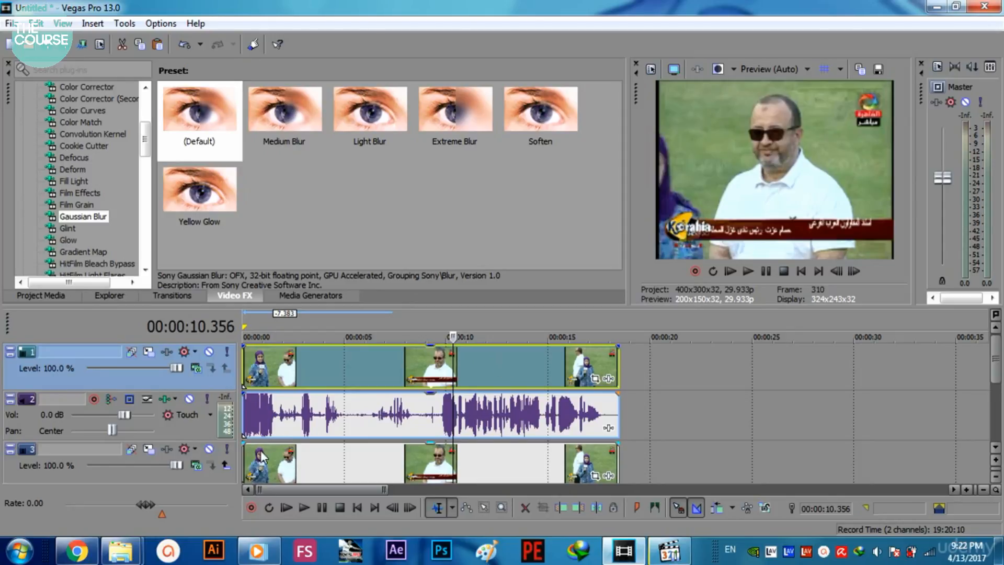
Step: Mute the original clip's video track, then shift the top copy away and return it to the timeline start
click(280, 460)
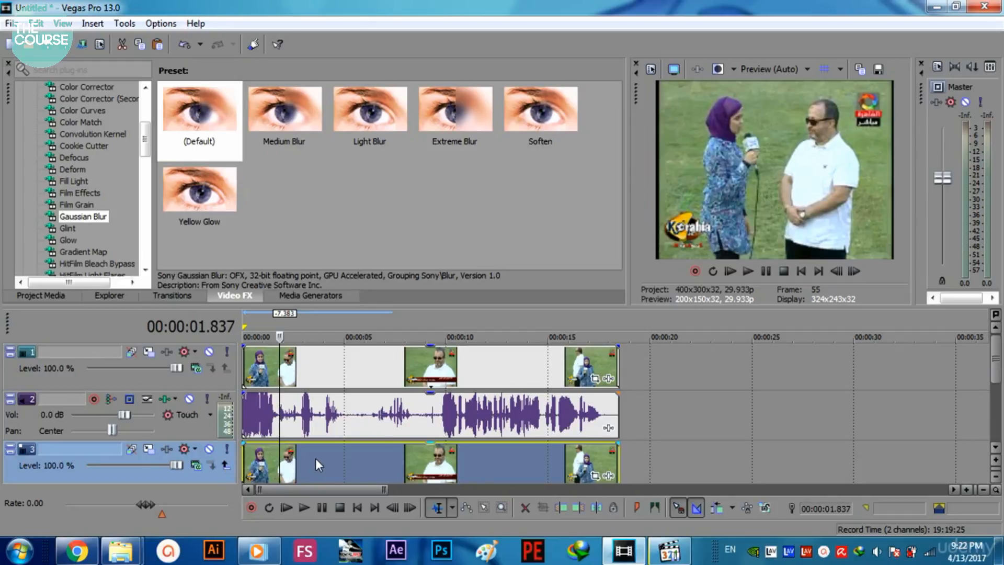
click(209, 448)
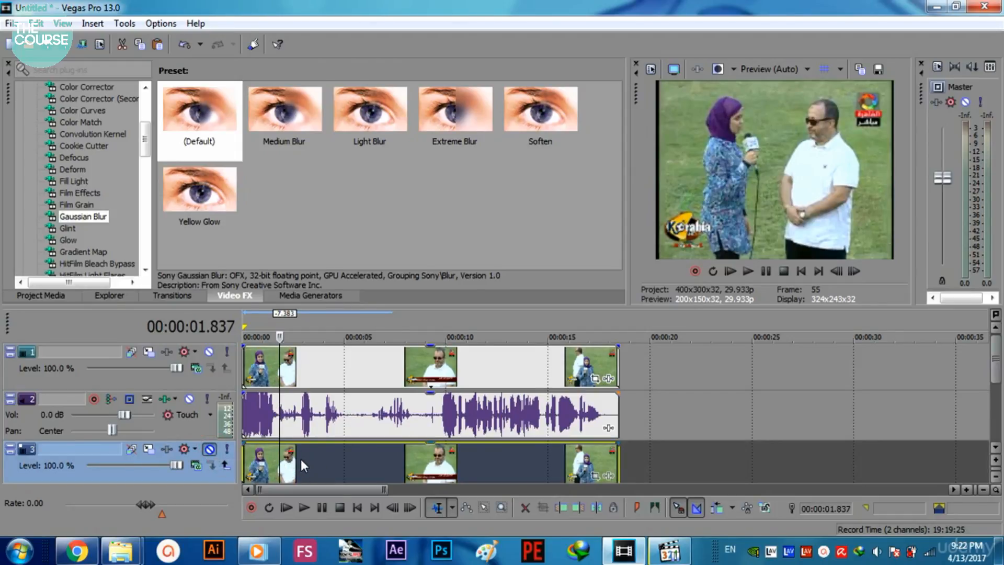
drag(337, 376, 489, 369)
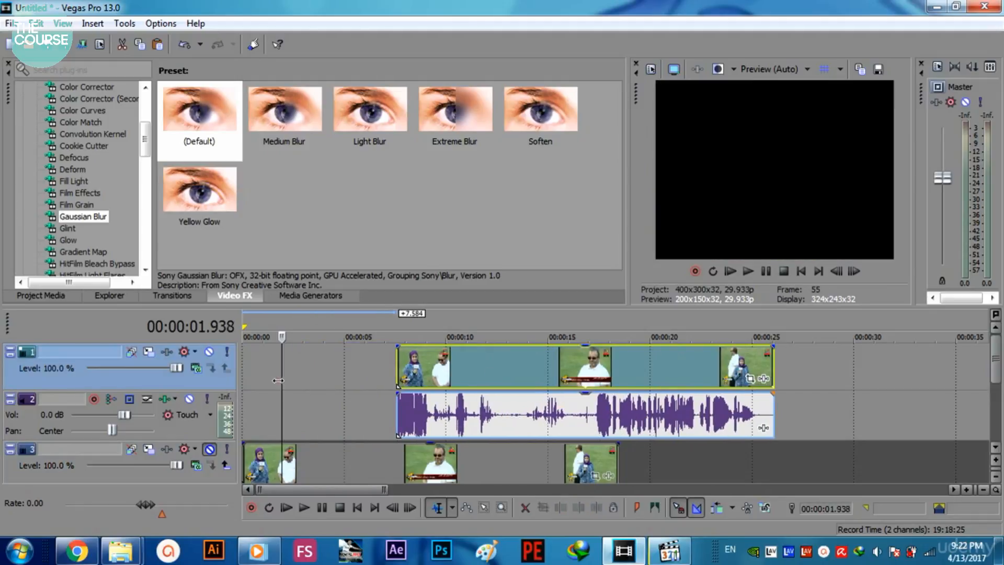
click(255, 402)
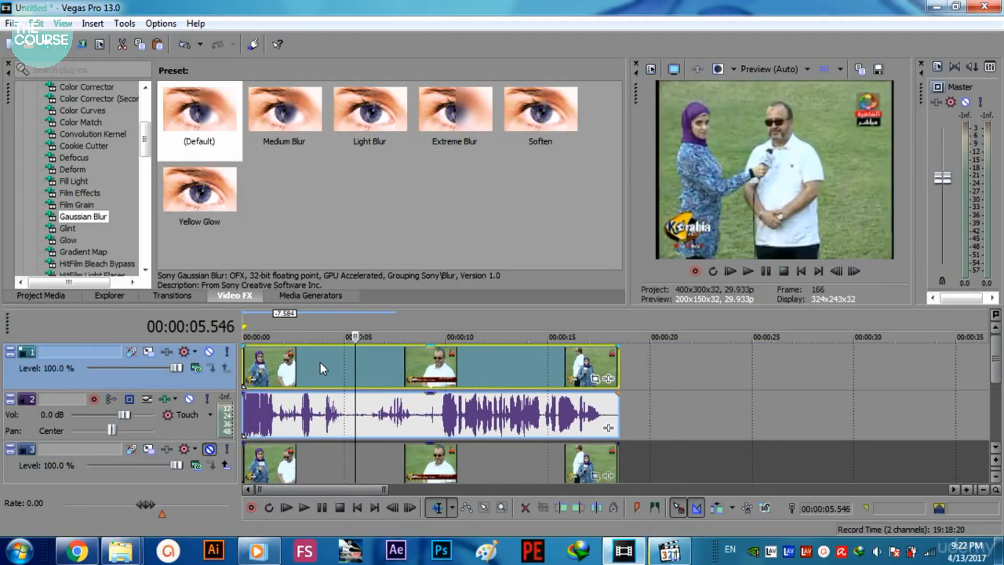
Step: In the top clip's Pan/Crop settings, enable Mask and draw a rectangular mask around the channel logo in the frame's upper-right corner
click(595, 380)
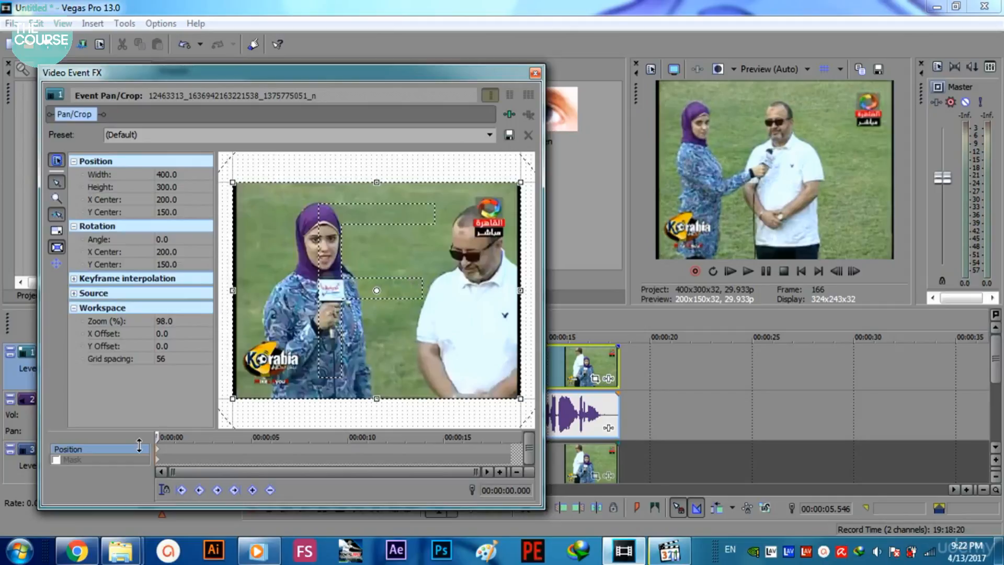
click(56, 460)
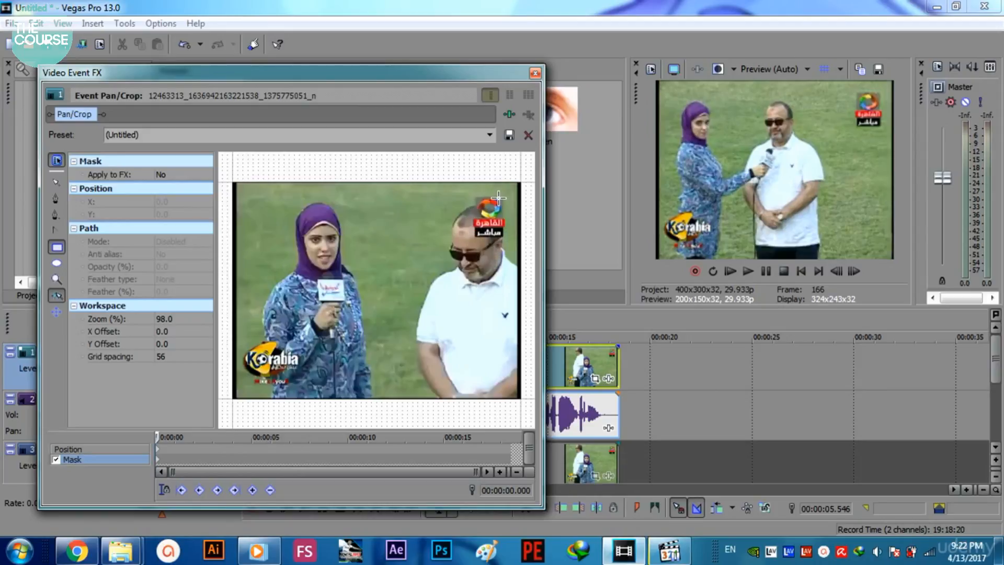
click(59, 251)
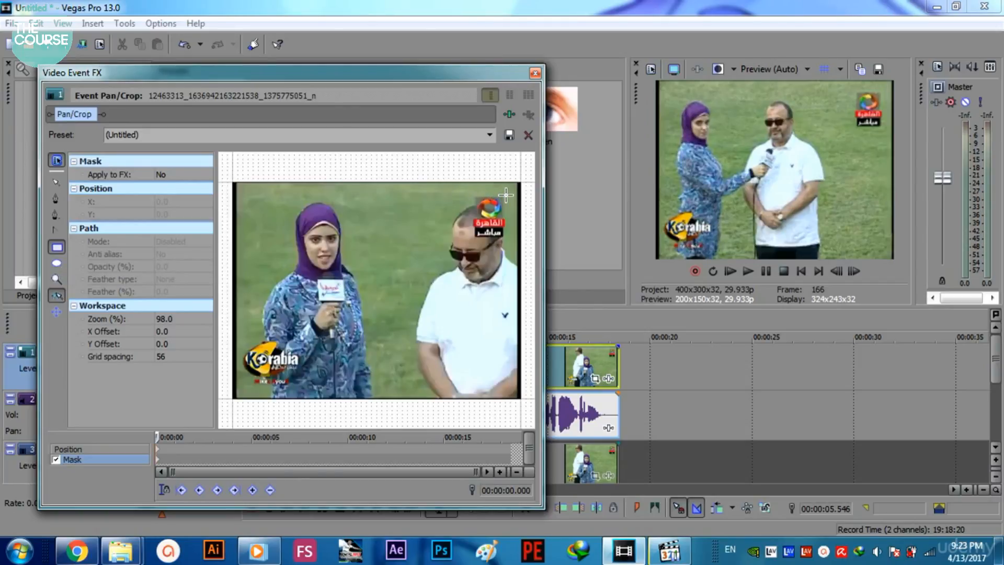
drag(506, 194, 492, 217)
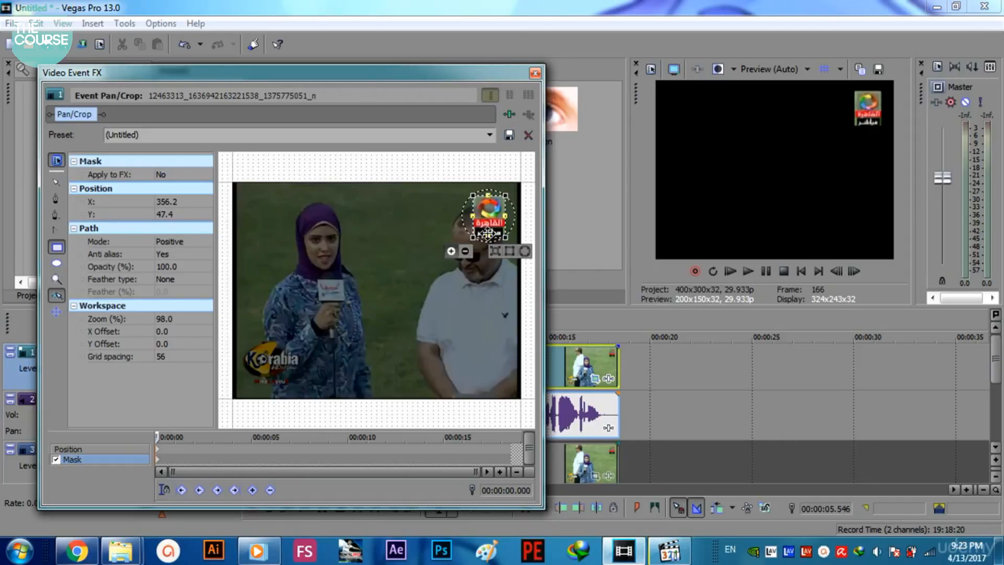
click(535, 74)
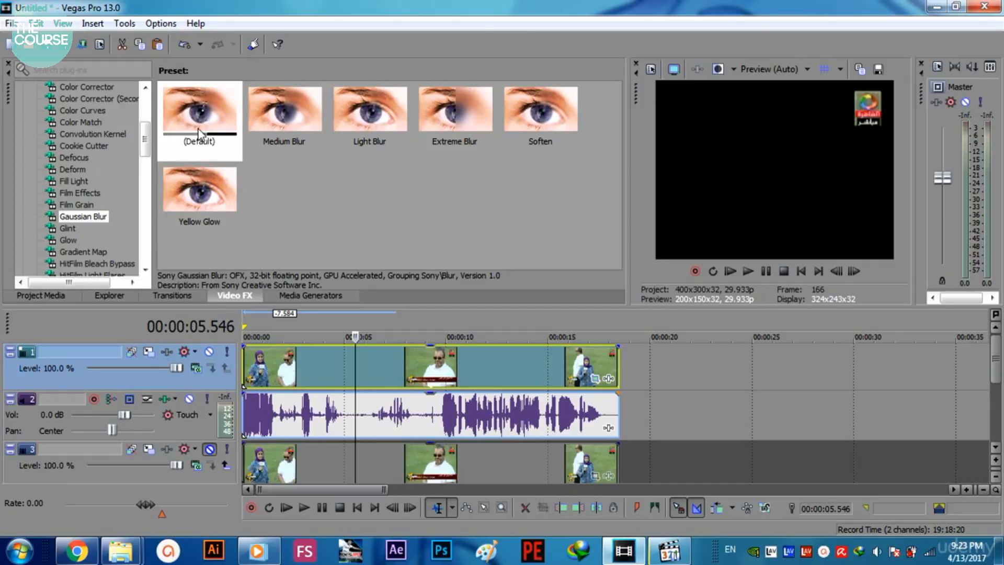
Step: Apply the default Gaussian Blur preset to the masked top clip, keeping both ranges at 0.0630
drag(199, 134, 331, 362)
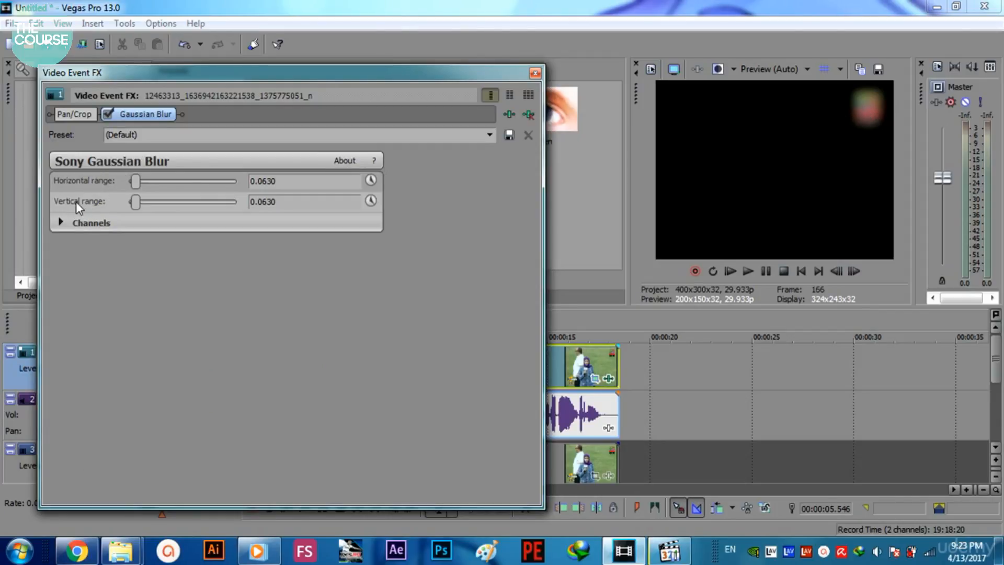
click(535, 73)
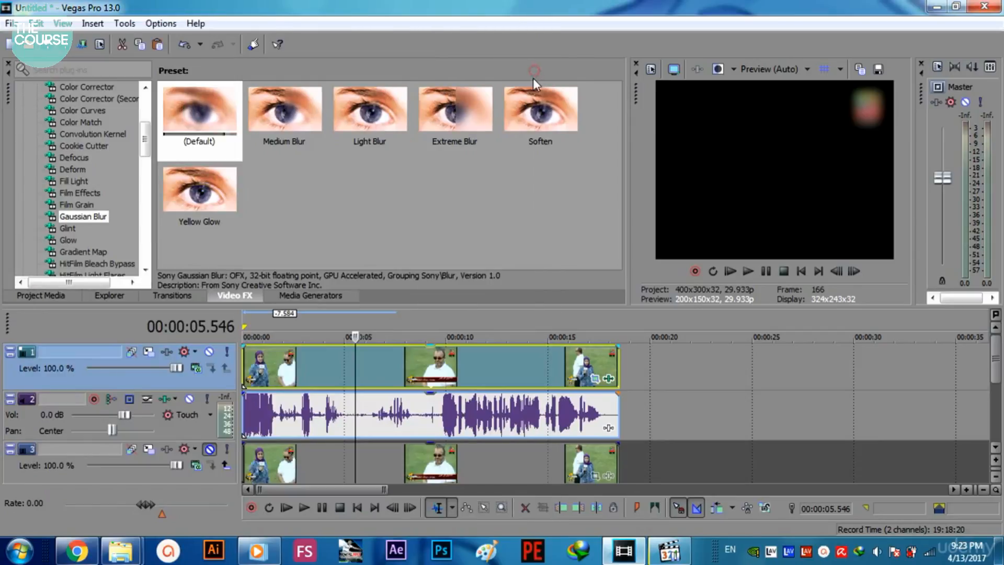
Step: Unmute the original clip's video track, then reduce the top clip's Gaussian Blur to 0.0340 horizontal and 0.0408 vertical range
click(209, 450)
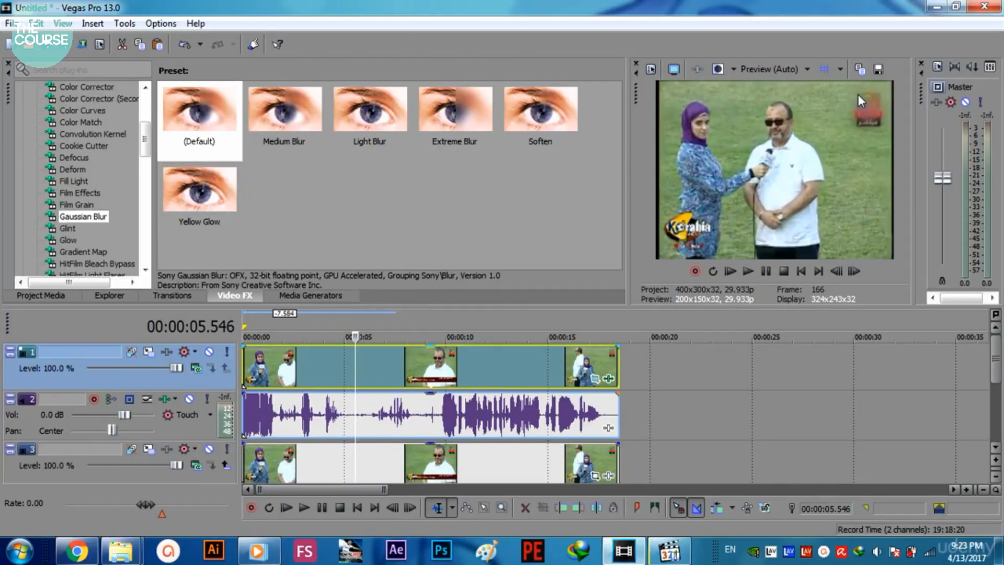
click(608, 379)
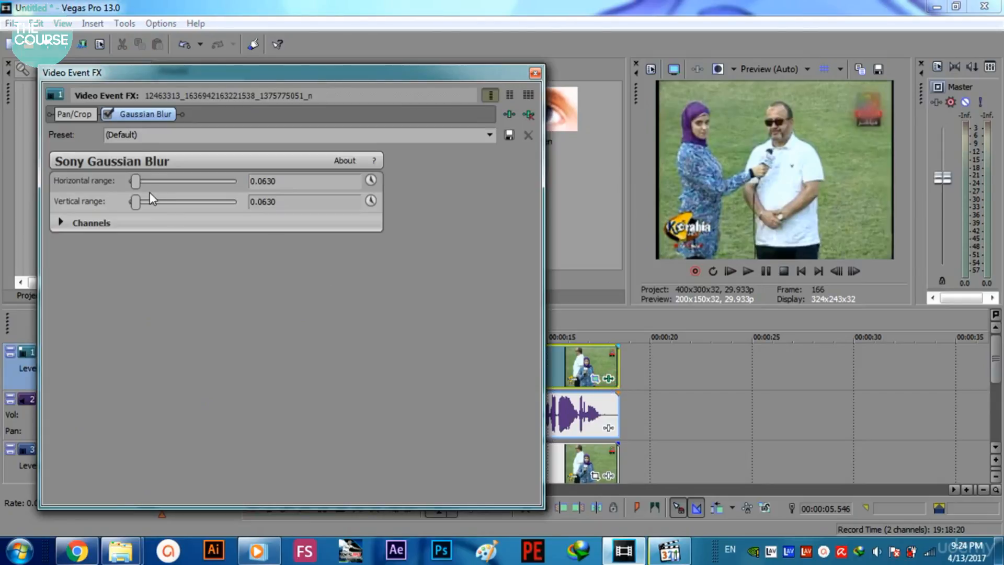
mouse_move(134, 179)
mouse_down()
mouse_move(134, 204)
mouse_move(130, 183)
mouse_up()
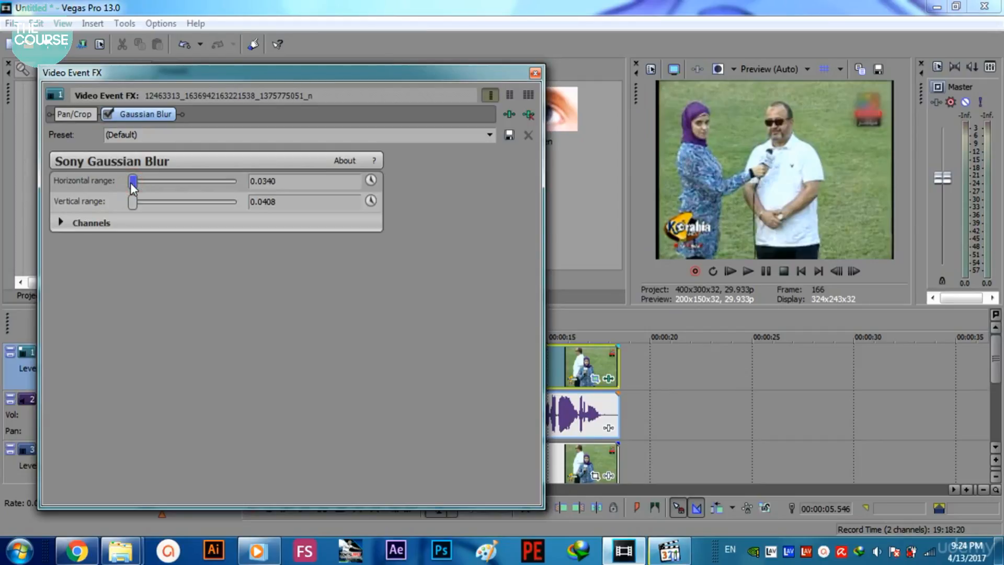
click(535, 72)
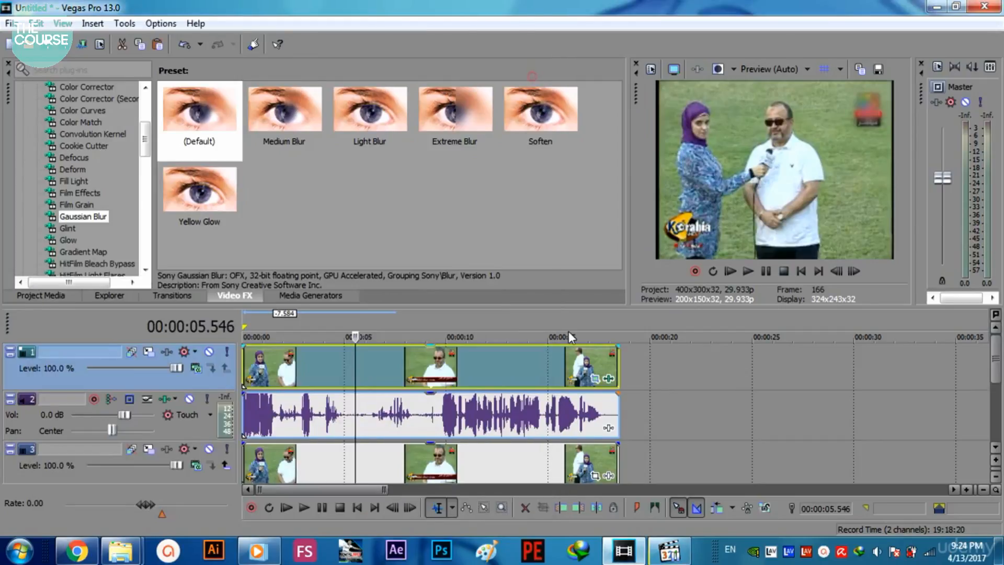
Step: Adjust the top clip's rectangular mask to frame the whole channel logo, positioned at X 356.7, Y 53.0
click(595, 378)
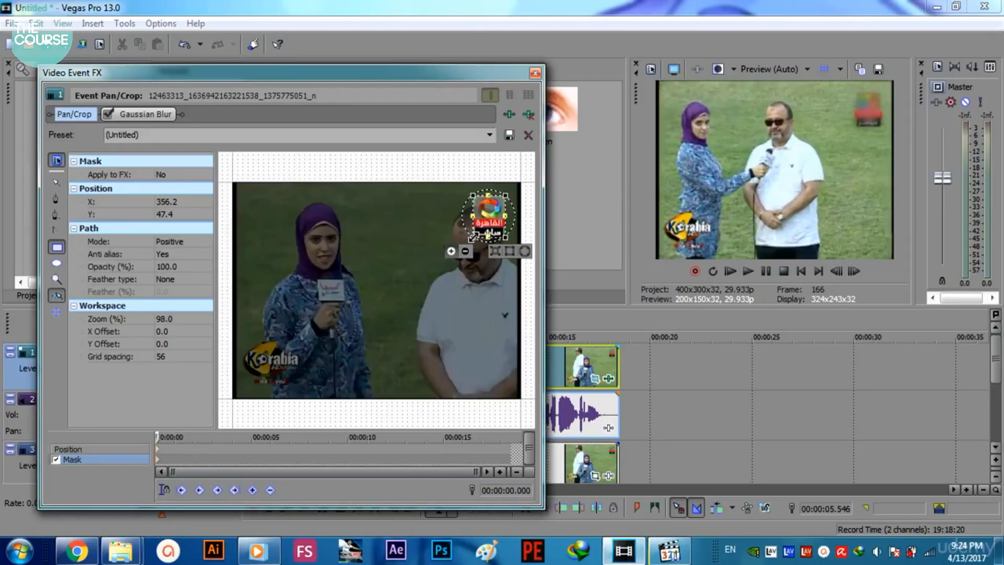
drag(474, 238, 472, 237)
drag(505, 196, 491, 217)
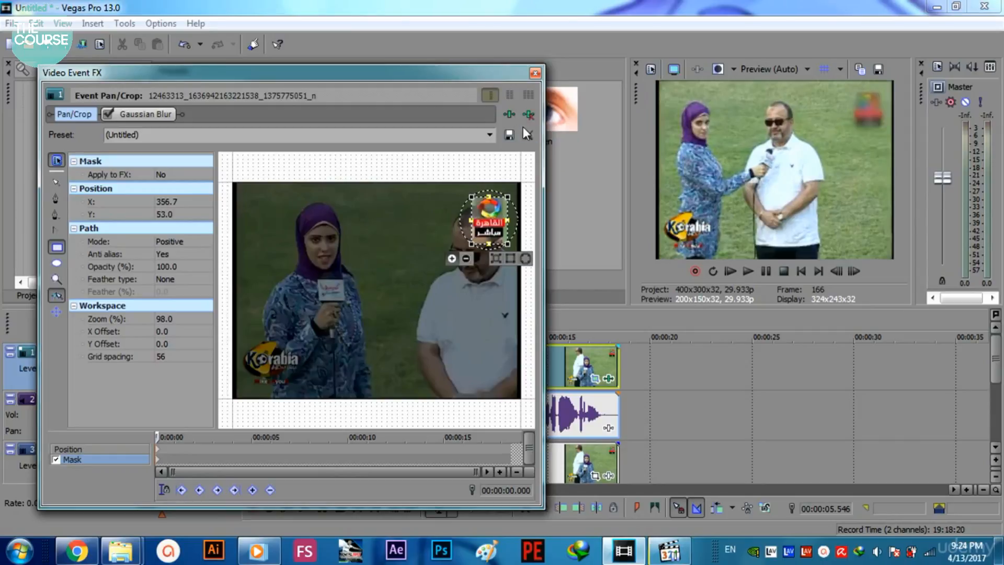
click(534, 73)
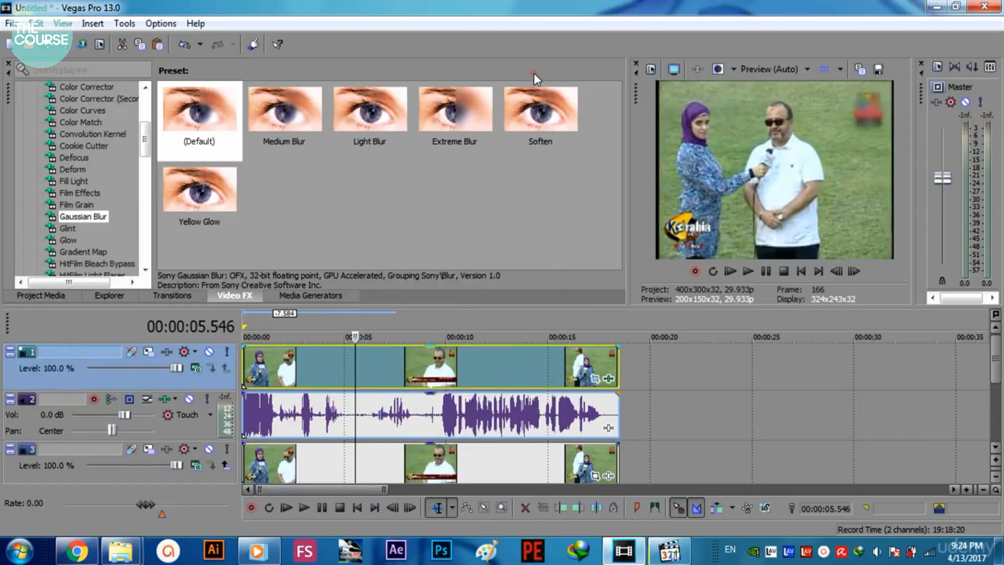
Step: Fine-tune the horizontal and vertical ranges of the top clip's Gaussian Blur and close the effect settings
click(609, 377)
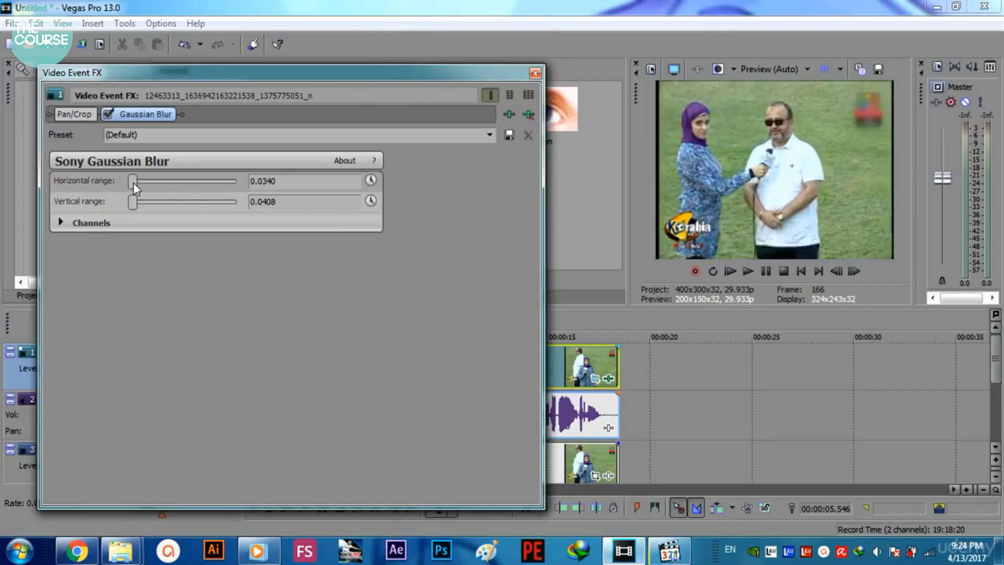
drag(134, 183, 135, 209)
click(535, 73)
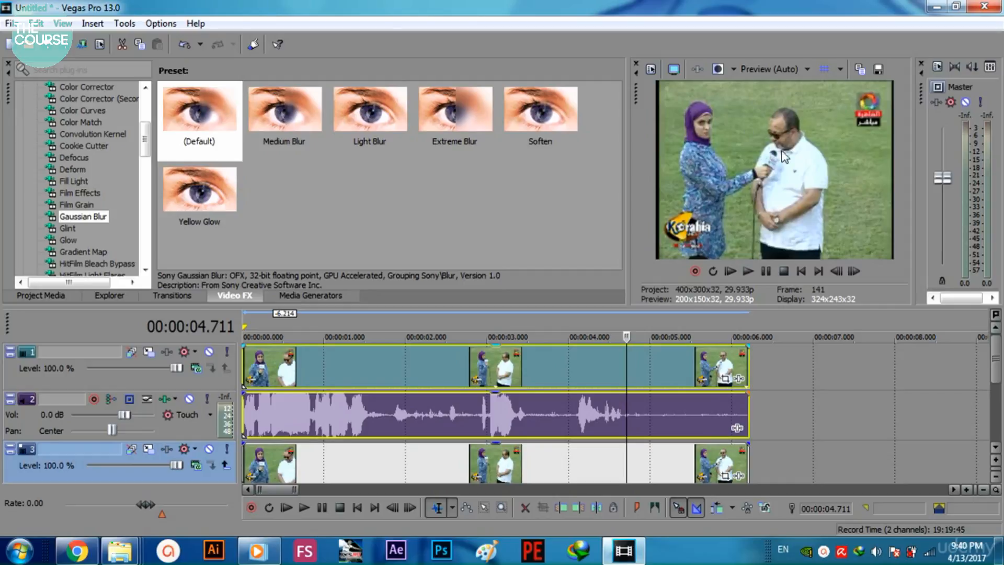
Step: Enable Mask in the top clip's Pan/Crop settings and draw an oval mask around the man's head at X 342.4, Y 87.7
click(724, 380)
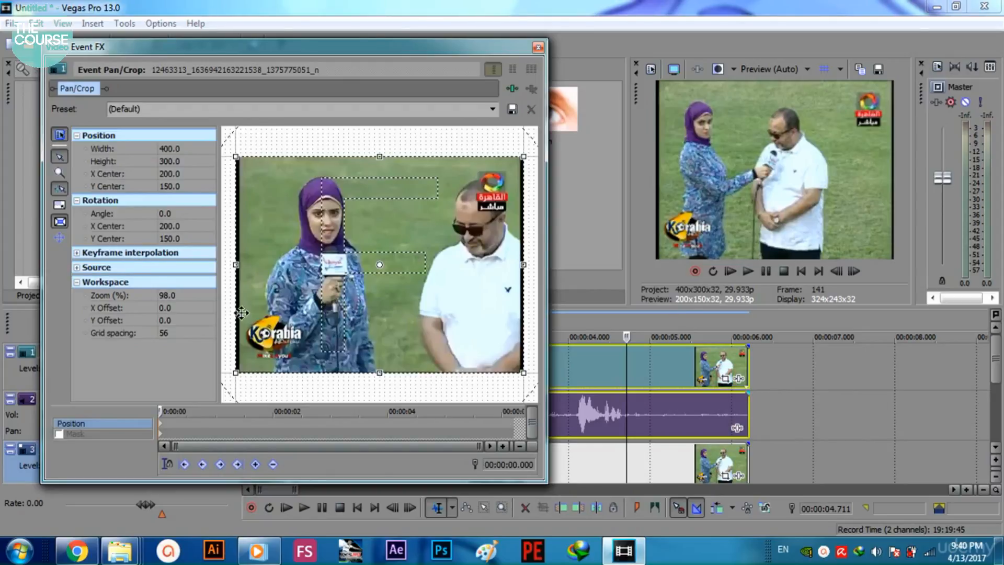
click(58, 433)
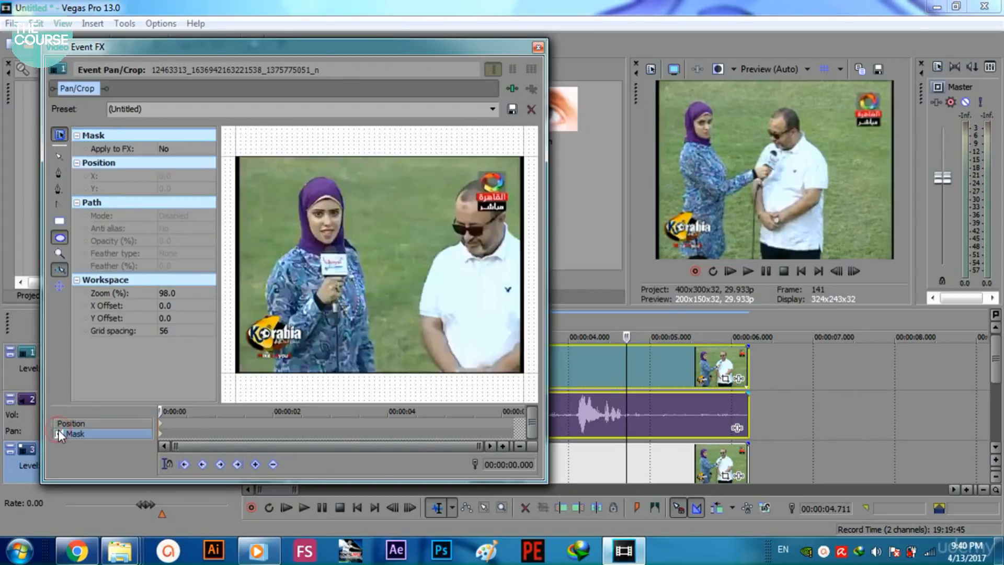
click(60, 239)
drag(442, 180, 522, 263)
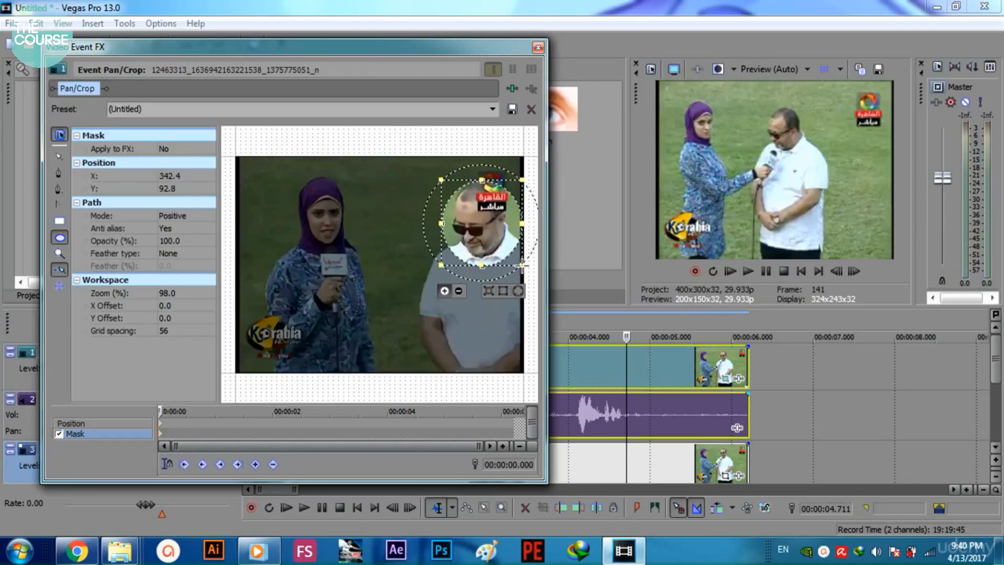
click(495, 236)
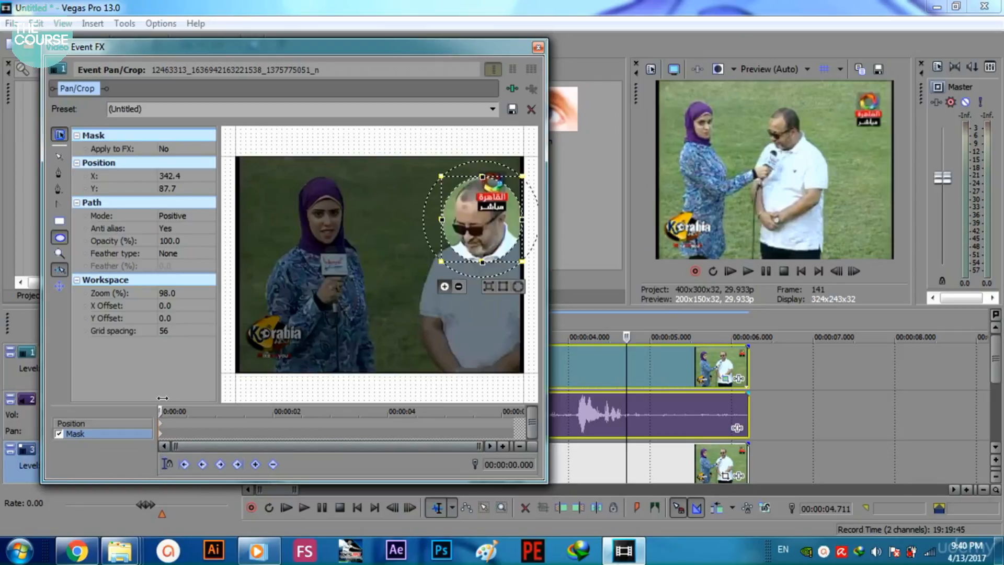
Step: Keyframe the oval mask over the man's head at 0.501 s (X 333.2, Y 79.6) and 0.869 s (X 311.8, Y 77.5)
drag(161, 412, 167, 412)
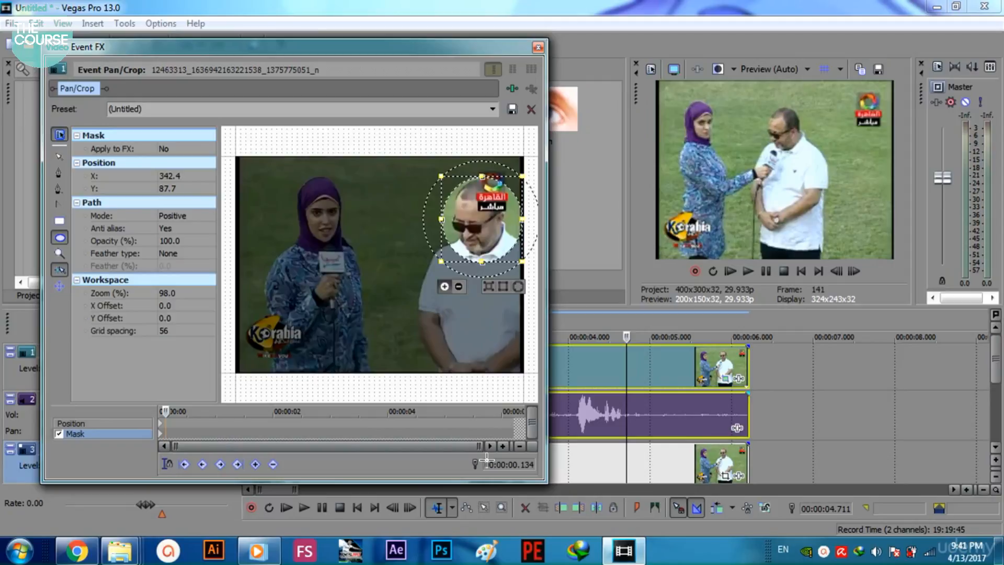
drag(171, 414, 204, 413)
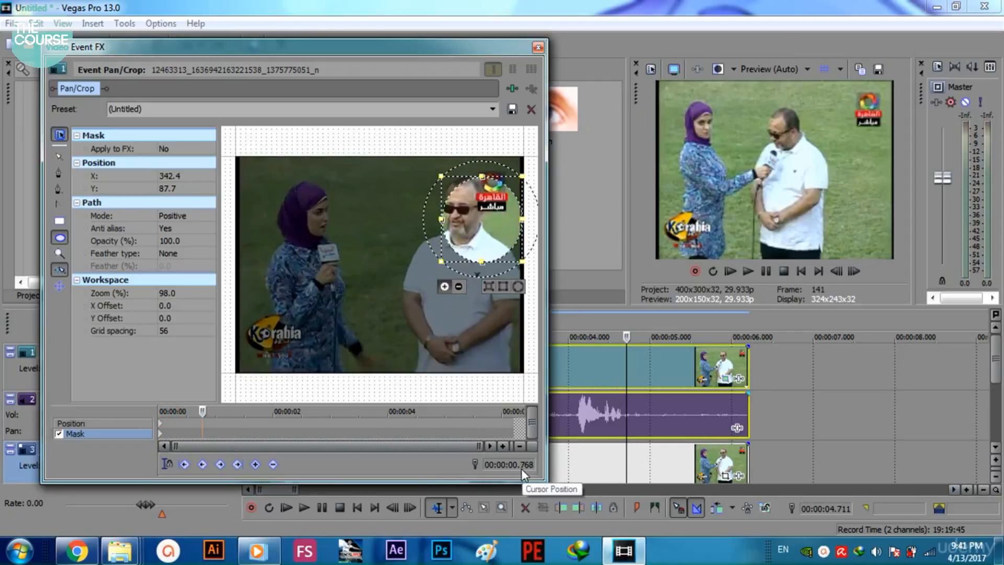
drag(201, 412, 186, 429)
drag(494, 228, 488, 224)
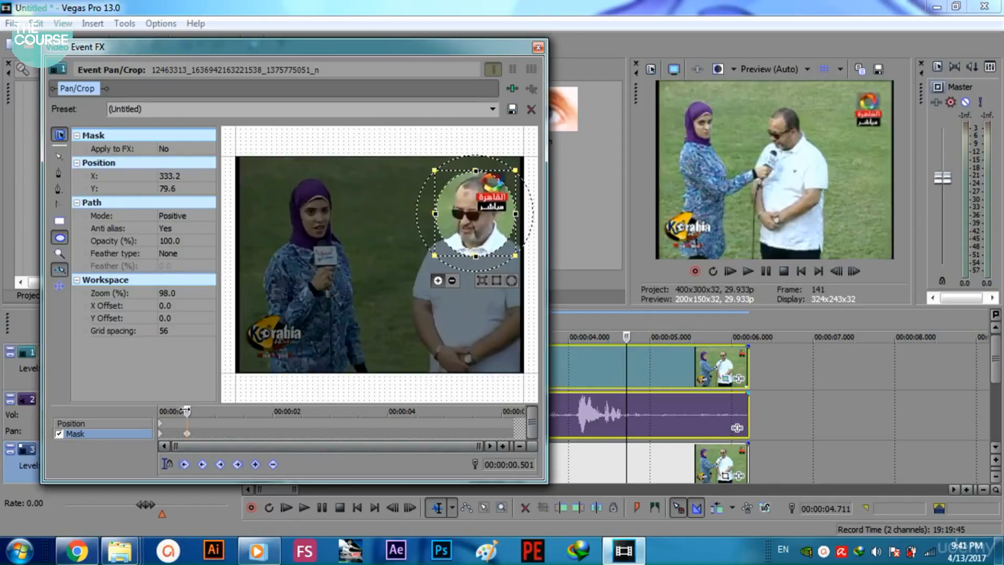
drag(186, 411, 208, 411)
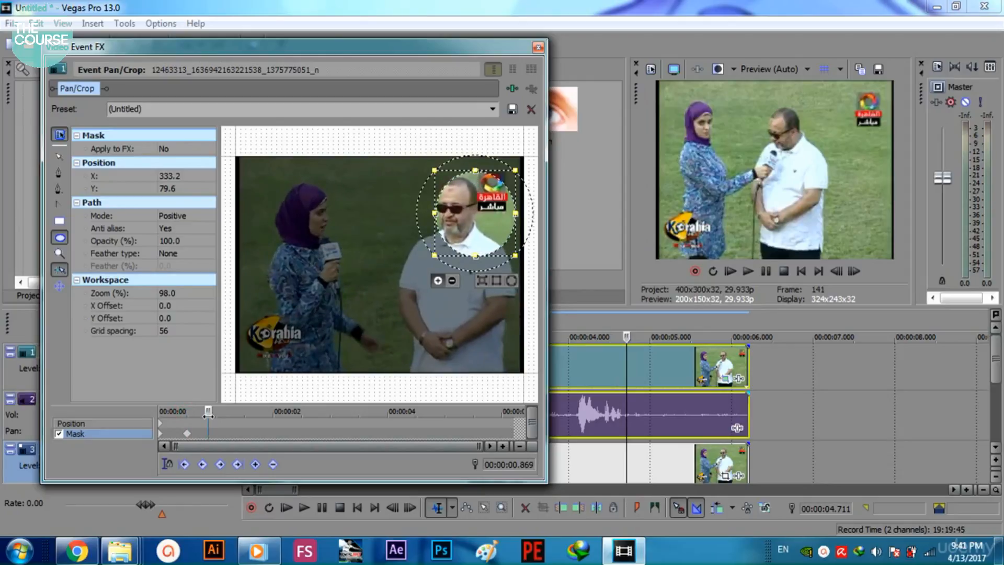
drag(492, 231, 475, 229)
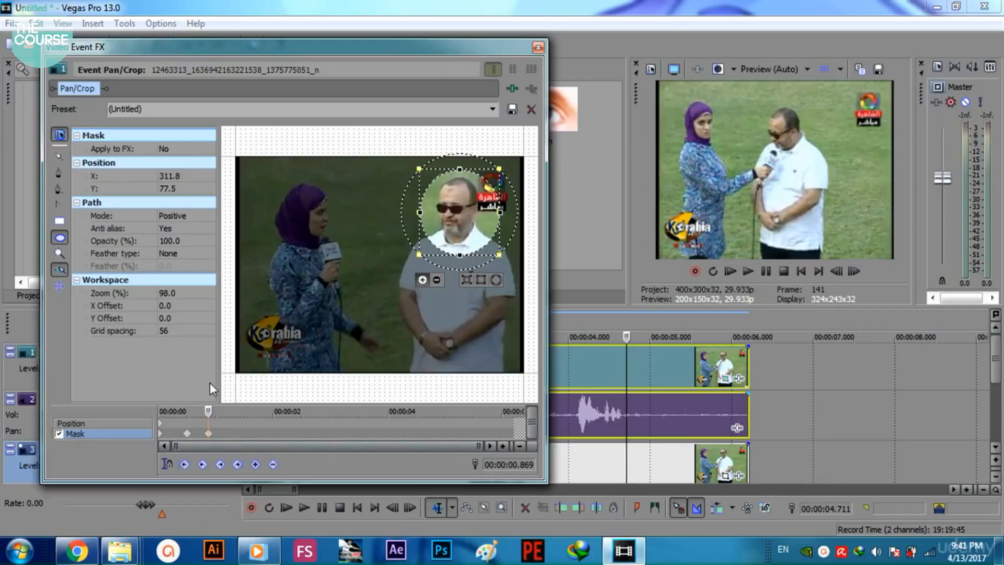
Step: Keyframe the mask at 1.236 s (X 298.5, Y 77.5), 2.038 s (X 272.0, Y 75.5) and 2.673 s (X 282.2, Y 82.6)
drag(208, 411, 229, 411)
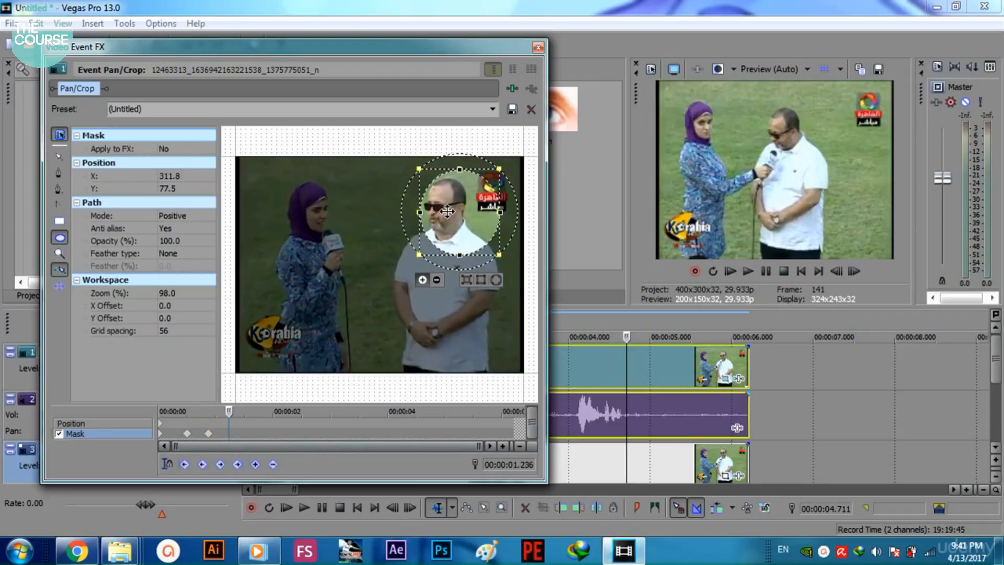
drag(446, 211, 437, 211)
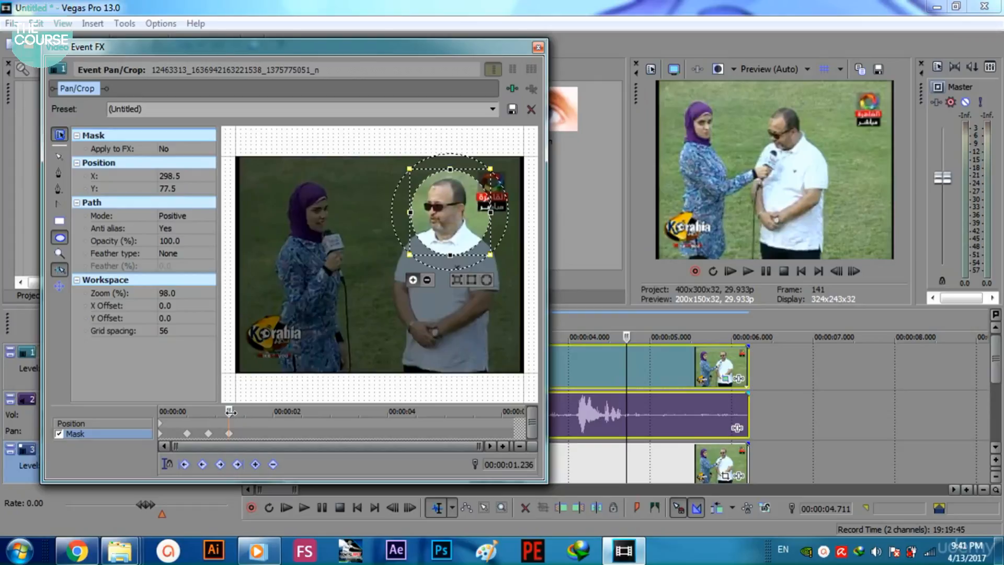
drag(229, 411, 275, 413)
drag(434, 226, 416, 224)
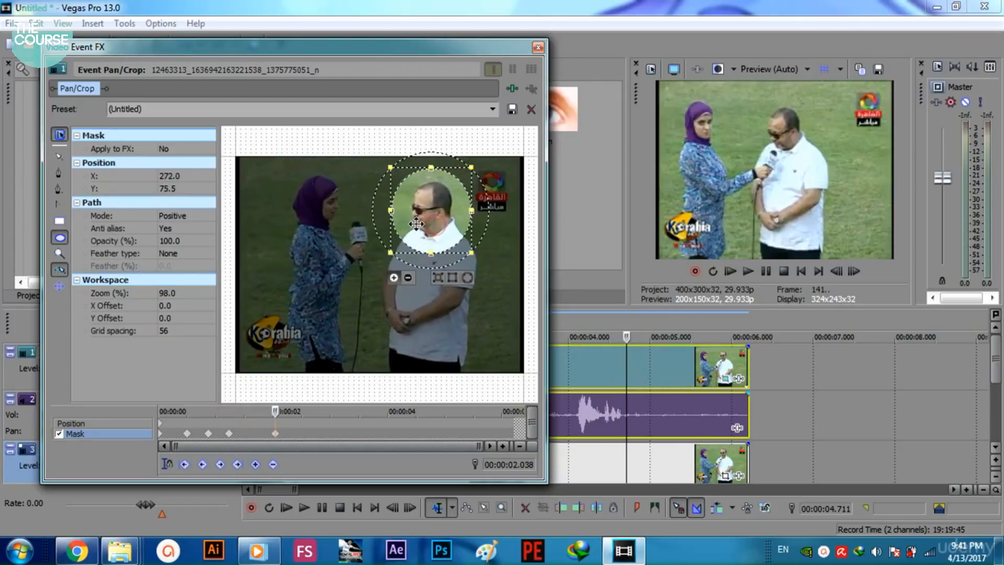
drag(276, 411, 311, 418)
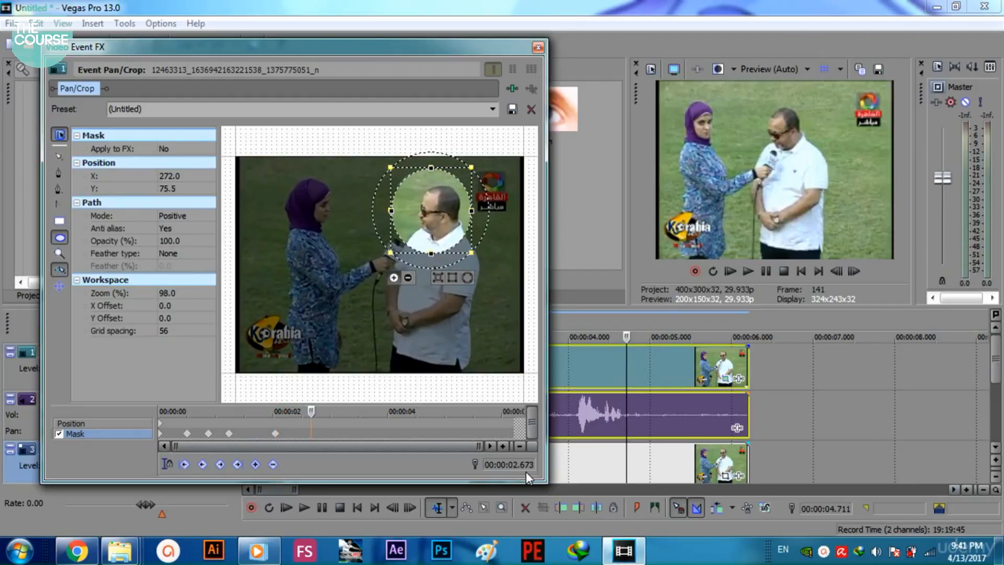
drag(441, 230, 447, 236)
Step: Keyframe the mask on the man's head at 3.040 s (X 280.1, Y 87.7), 3.441 s and 3.909 s (X 247.5, Y 84.7)
drag(311, 411, 333, 414)
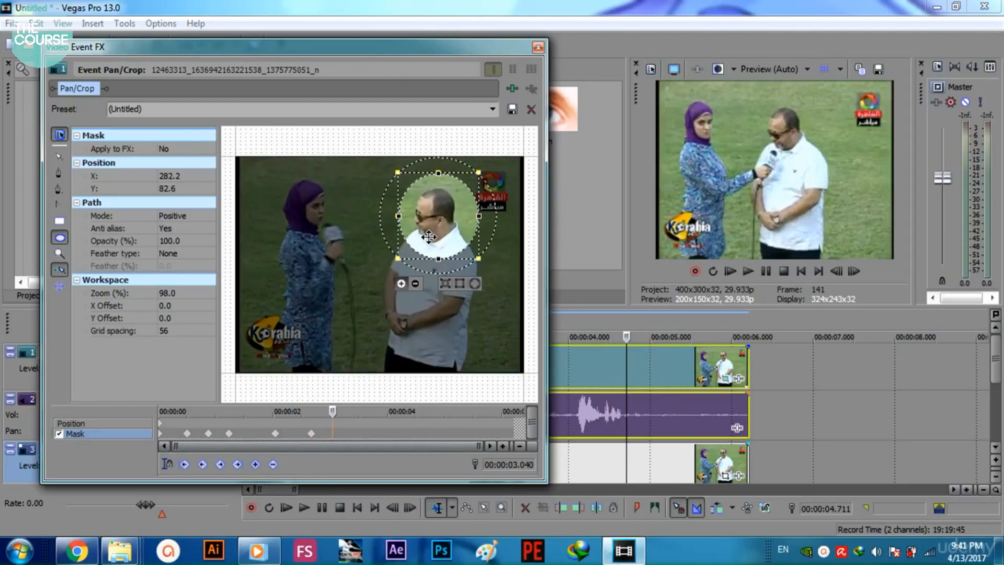
drag(429, 237, 428, 241)
drag(333, 412, 355, 415)
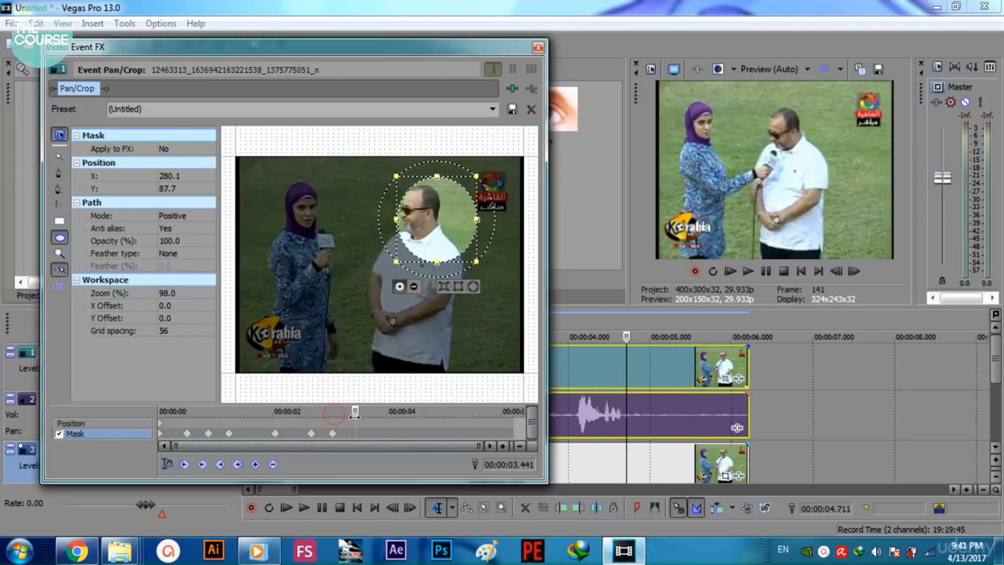
drag(425, 194, 407, 193)
drag(355, 413, 382, 414)
drag(419, 215, 413, 216)
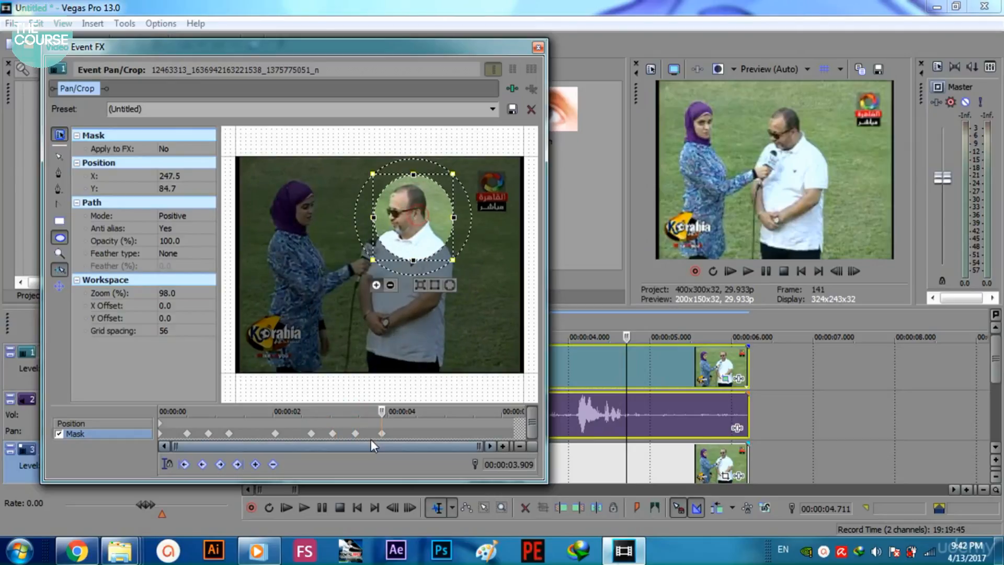
Step: Keyframe the mask on the man's head at 4.677 s and about 5.2 s, ending at X 220.9, Y 79.6
drag(381, 414, 425, 412)
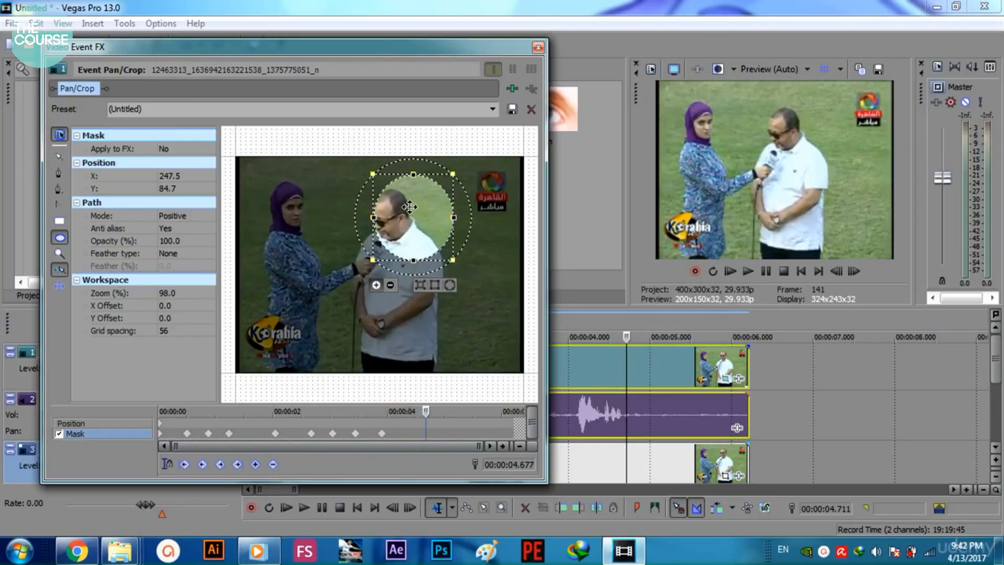
drag(415, 207, 396, 212)
drag(427, 408, 459, 408)
drag(408, 233, 408, 225)
Step: Examine the mask's coverage of the man's head from the last keyframe to the clip's end at 6.214 s
drag(459, 412, 489, 412)
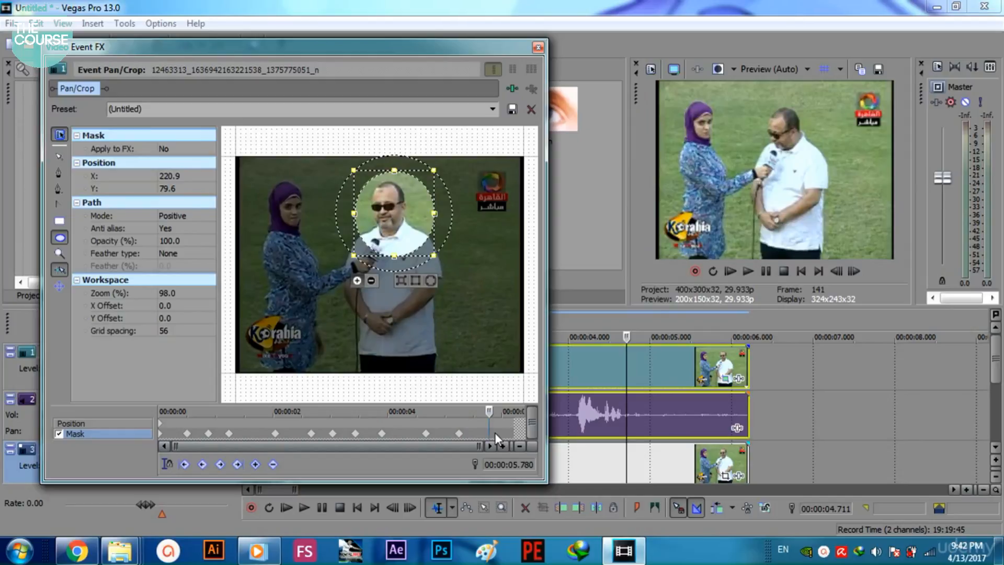
click(502, 446)
click(502, 446)
click(503, 446)
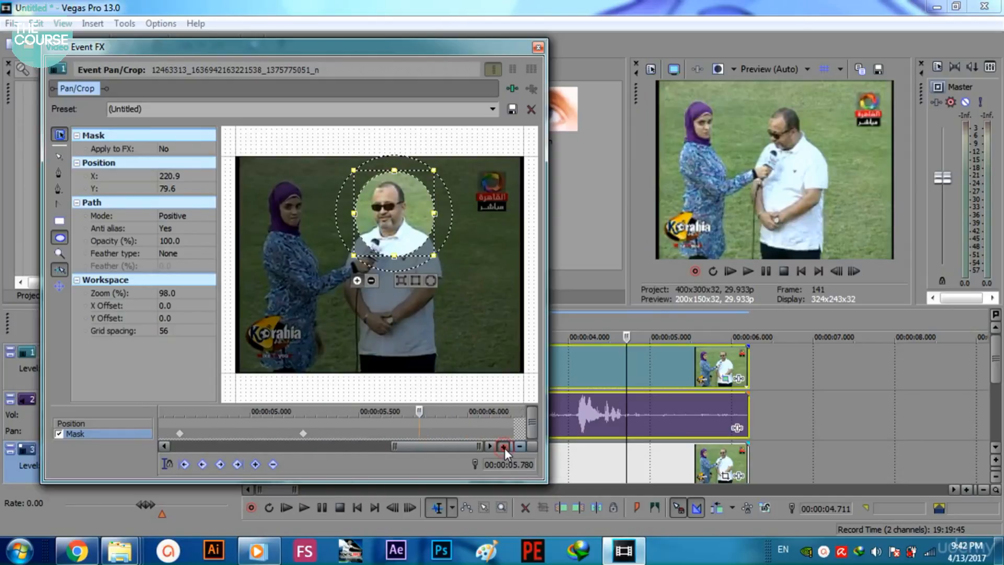
click(502, 446)
click(503, 446)
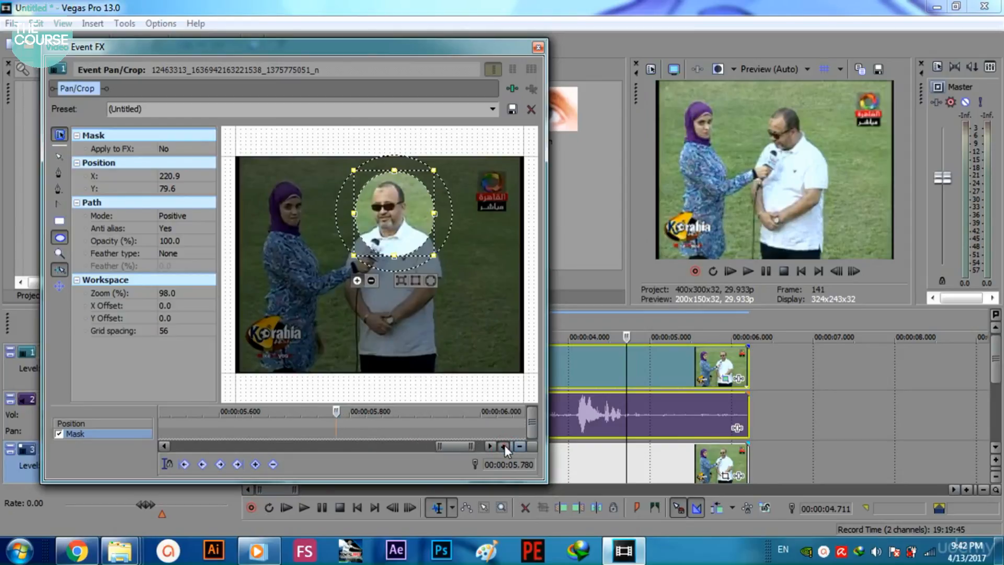
click(520, 445)
click(520, 445)
click(520, 445)
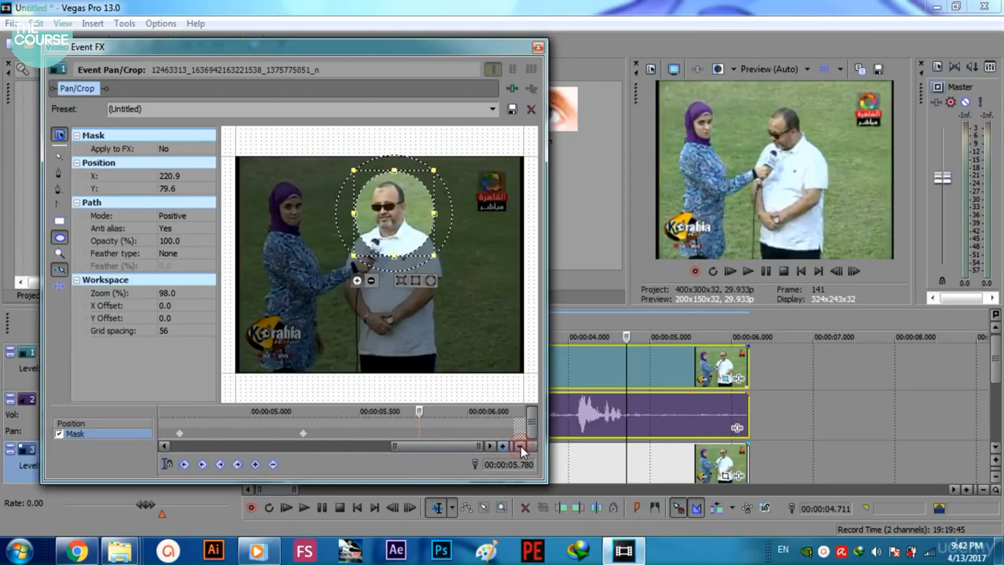
click(520, 446)
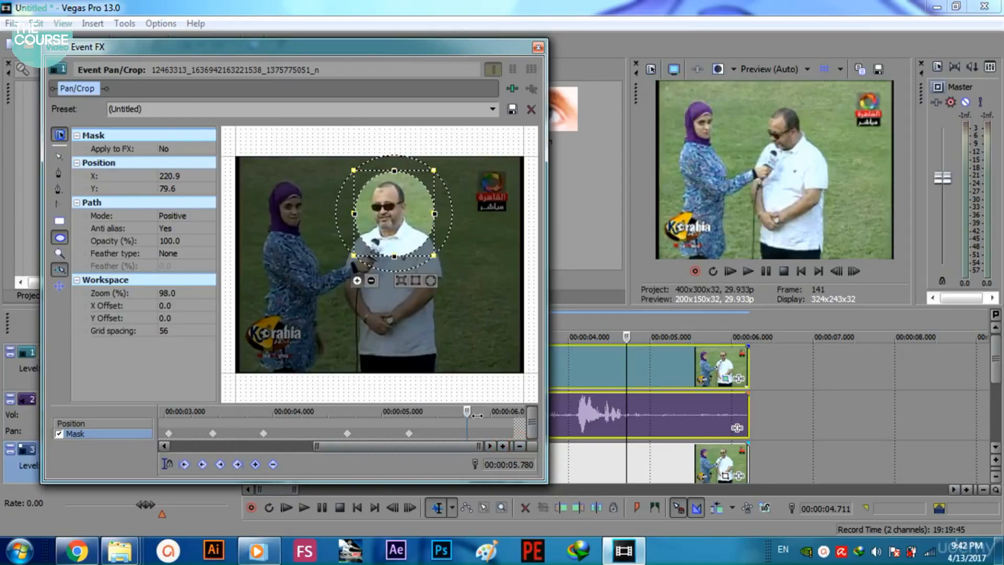
drag(470, 413, 510, 418)
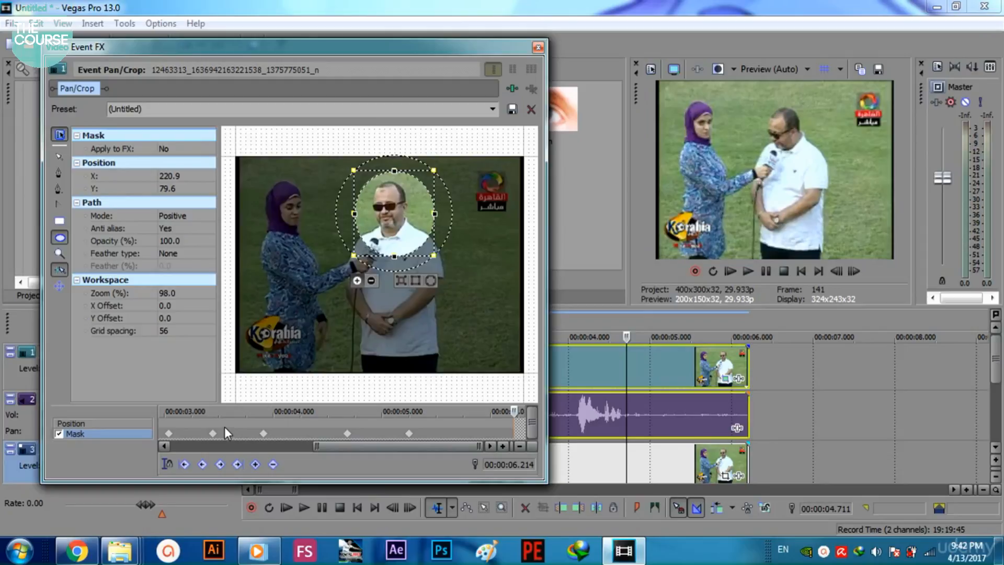
Step: Apply the default Gaussian Blur preset to the top clip with the keyframed head mask, keeping both ranges at 0.0630
click(538, 48)
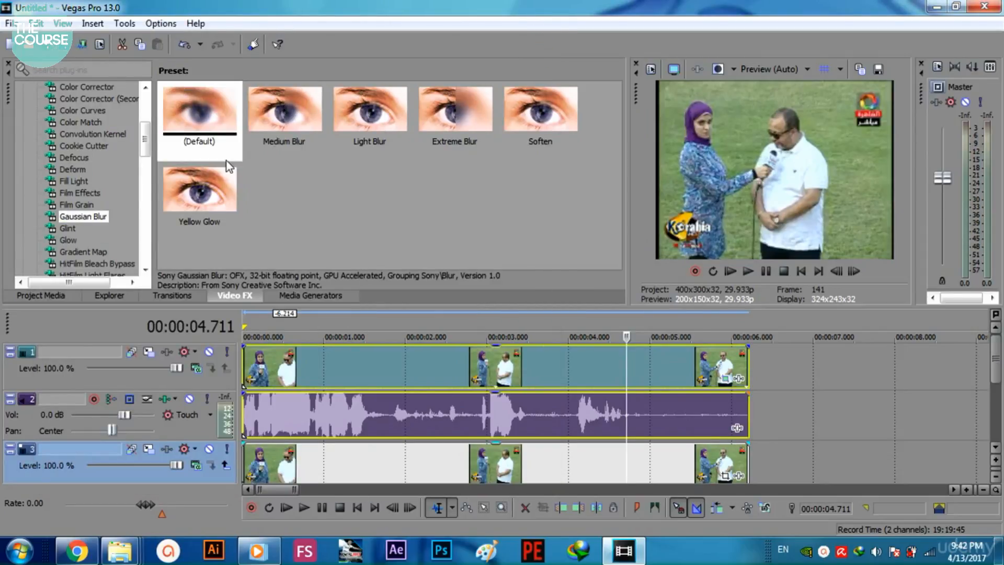
drag(213, 146, 265, 354)
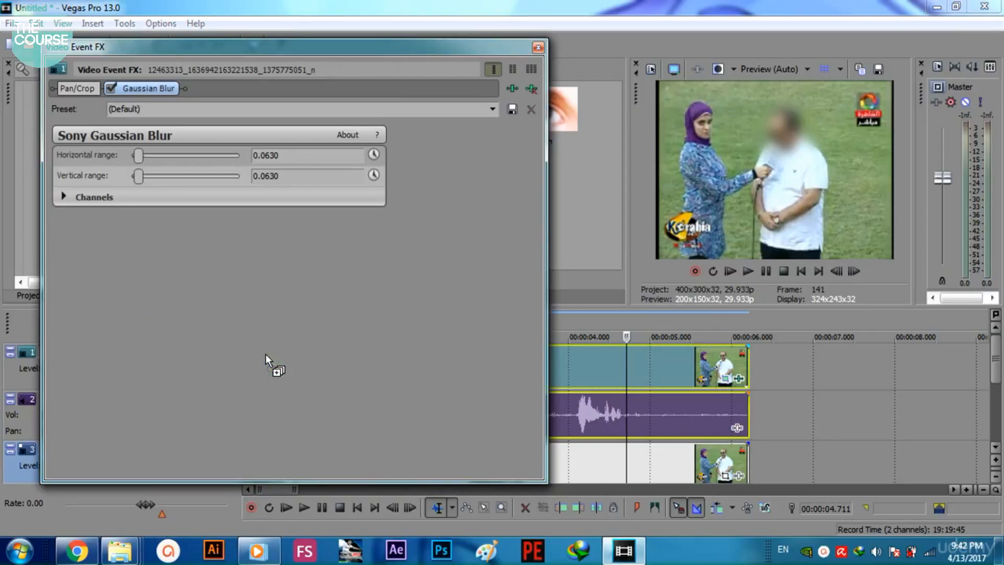
click(542, 46)
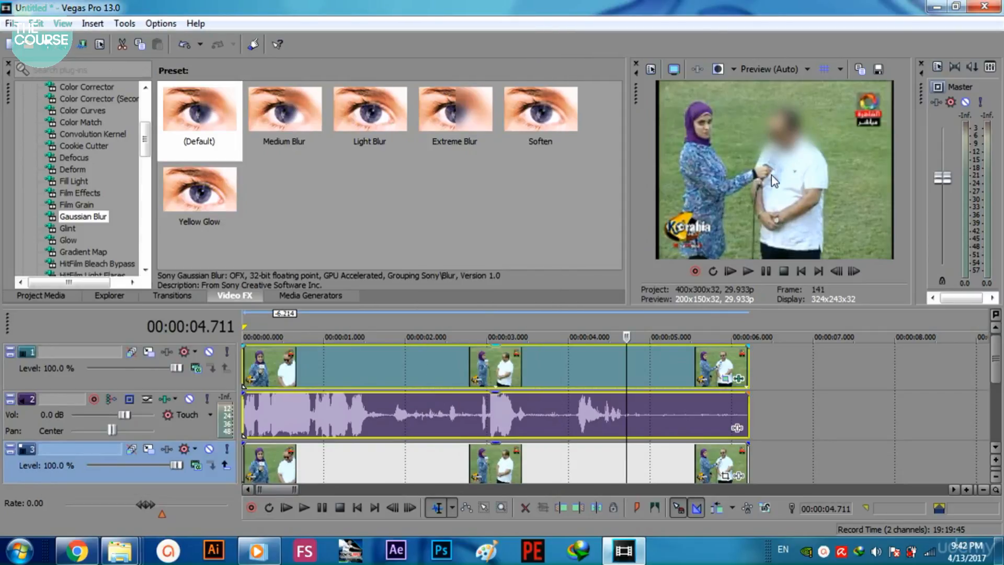
Step: Review the face blur on the moving man from the start of the interview clip to near its end
click(260, 371)
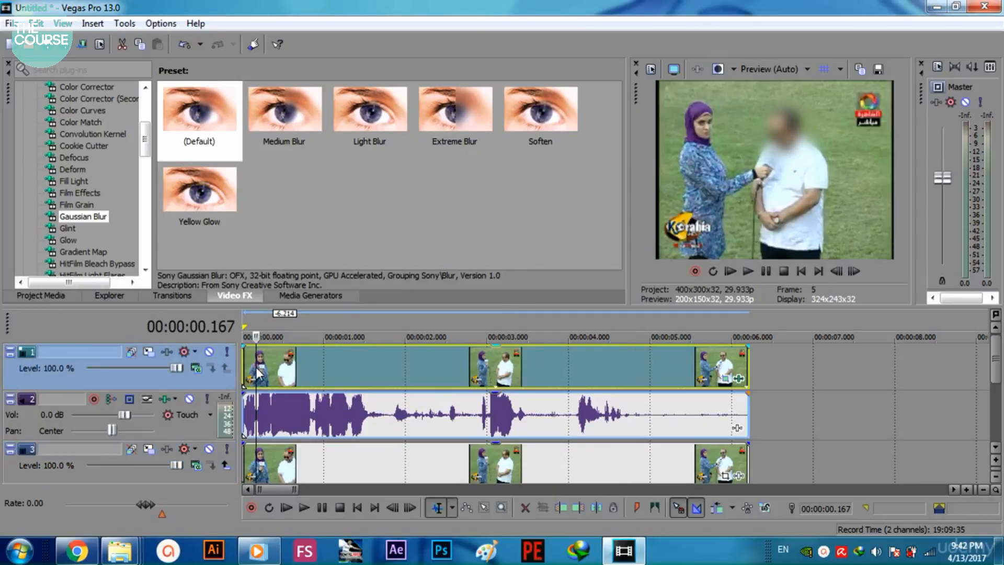
drag(265, 368, 694, 373)
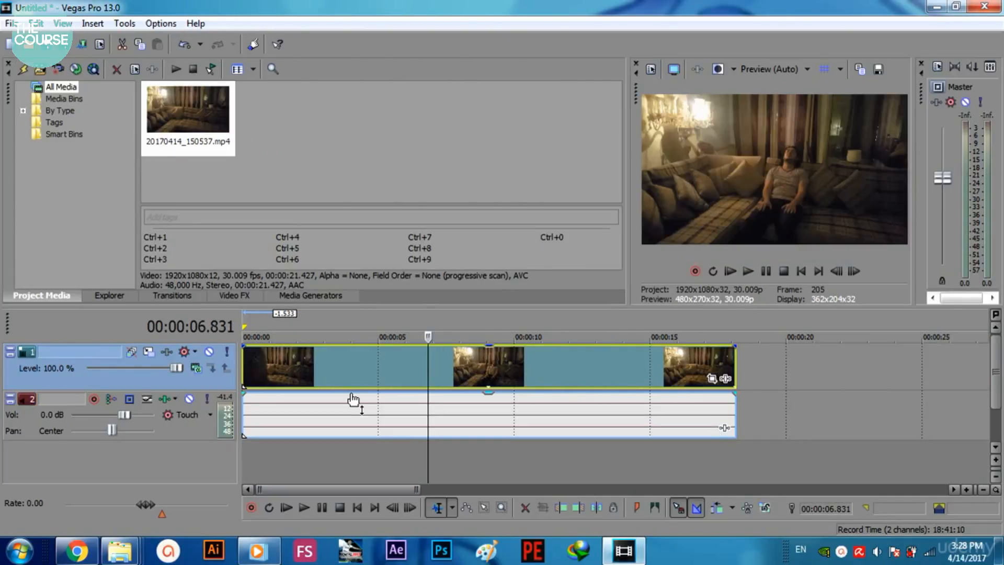
Step: Preview the couch clip from its beginning through the man sitting, getting up and leaving the frame
click(250, 372)
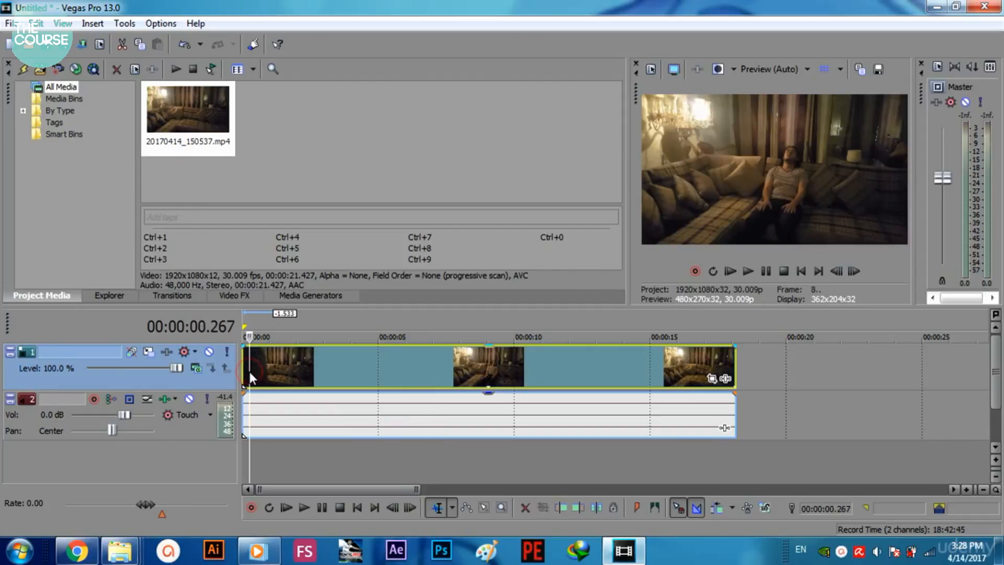
key(space)
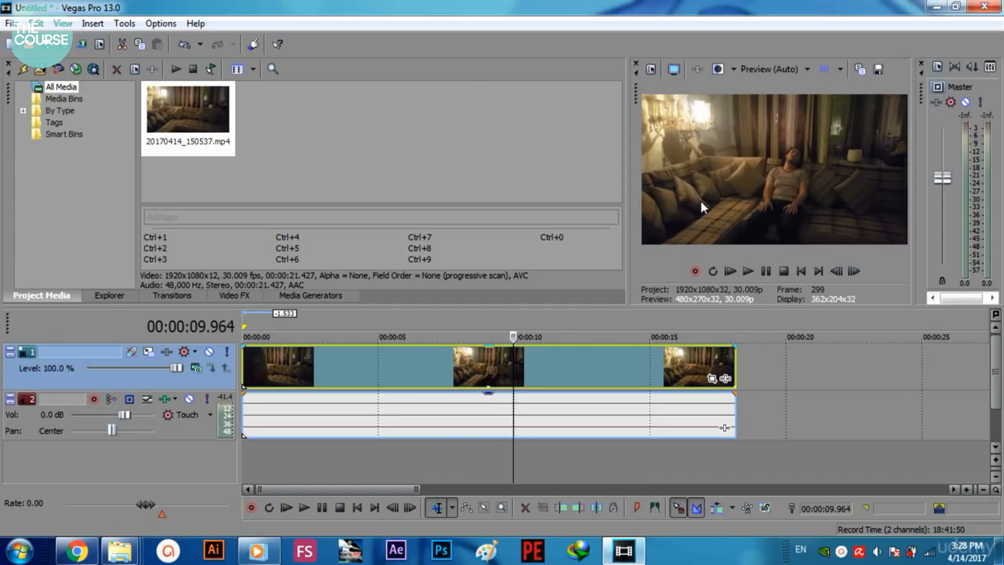
drag(514, 371, 669, 358)
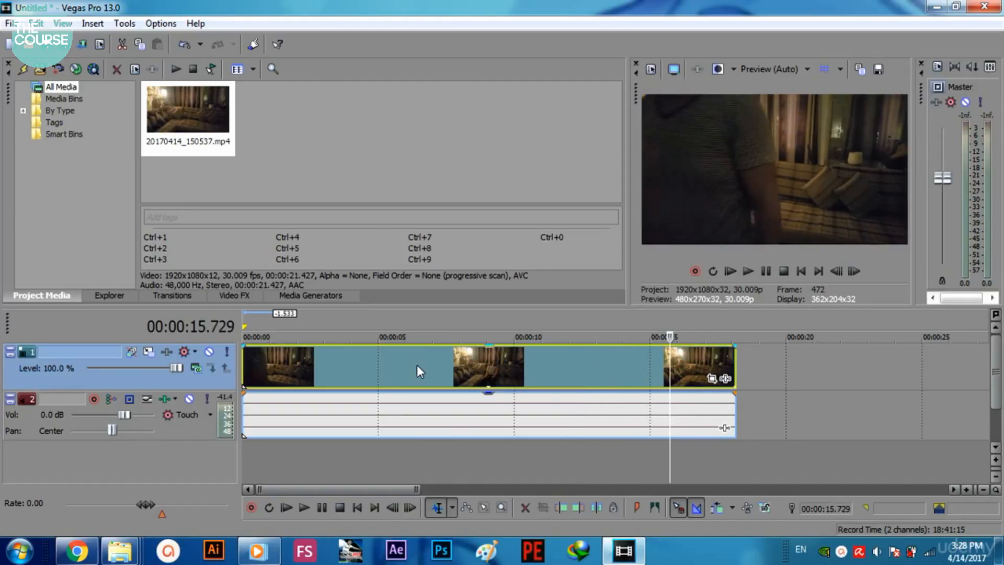
Step: Split the couch clip at 10.264 s, while the man still sits, and save that frame as the JPEG snapshot Image3
click(503, 366)
mouse_move(503, 362)
mouse_down()
mouse_move(538, 361)
mouse_move(522, 358)
mouse_up()
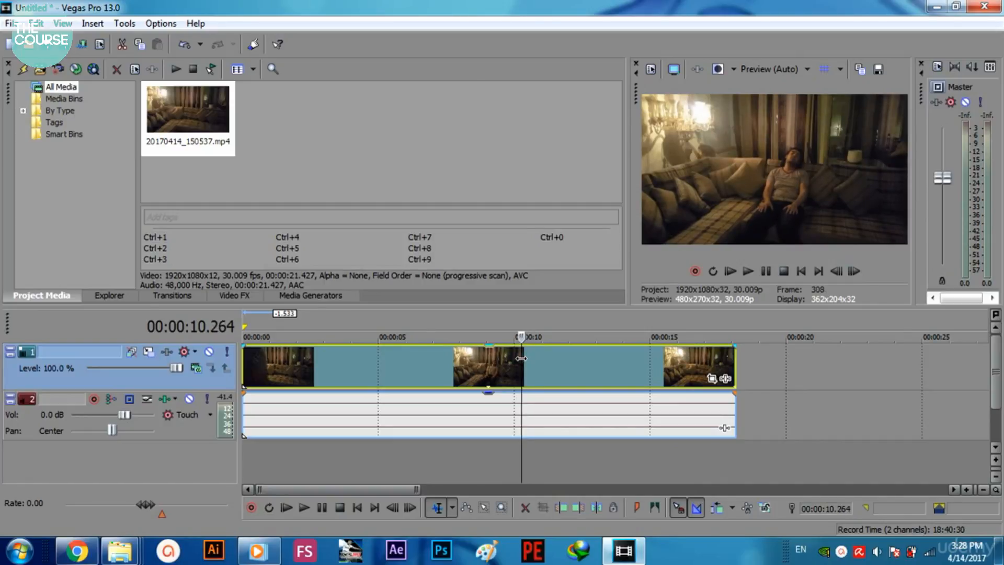
key(s)
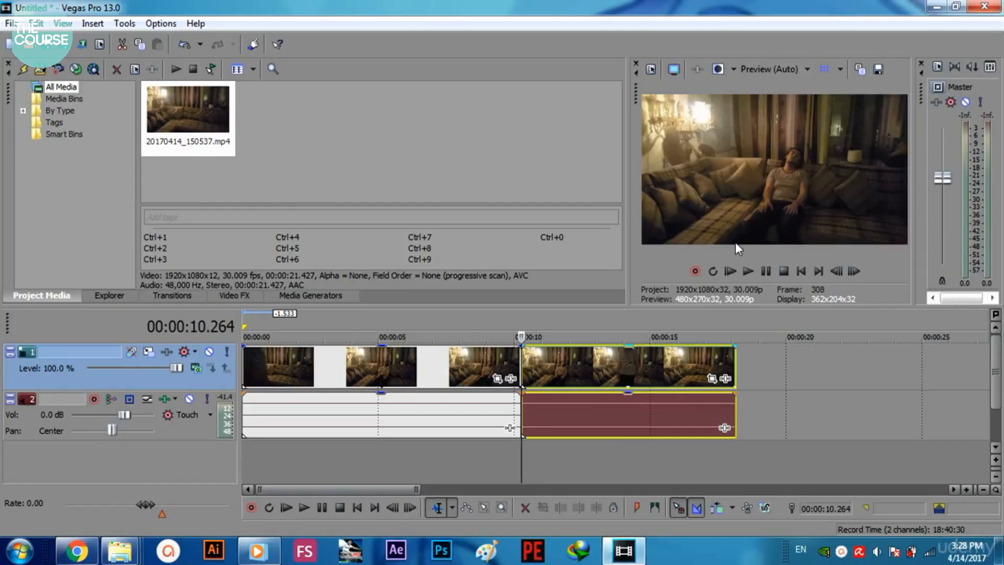
click(878, 71)
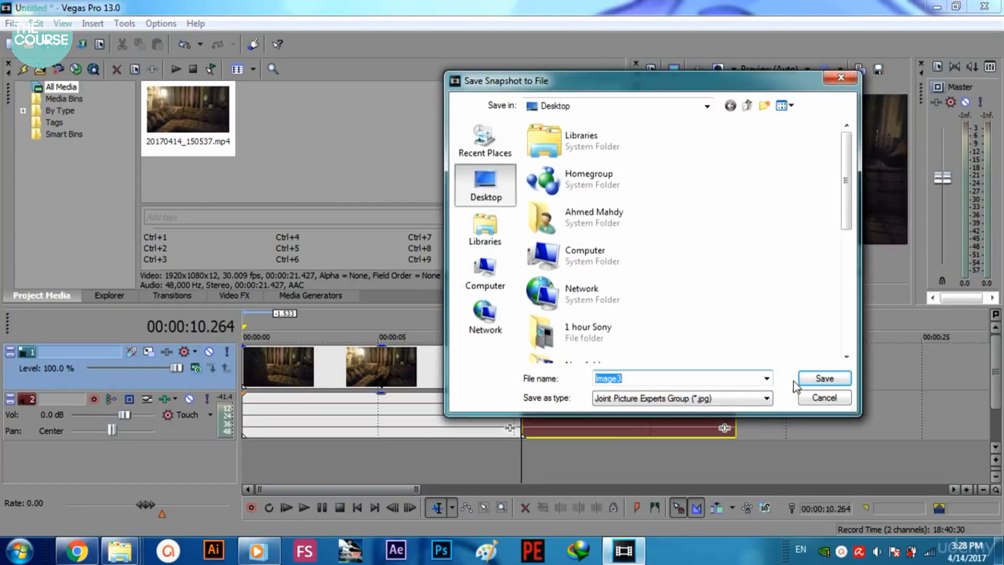
click(811, 378)
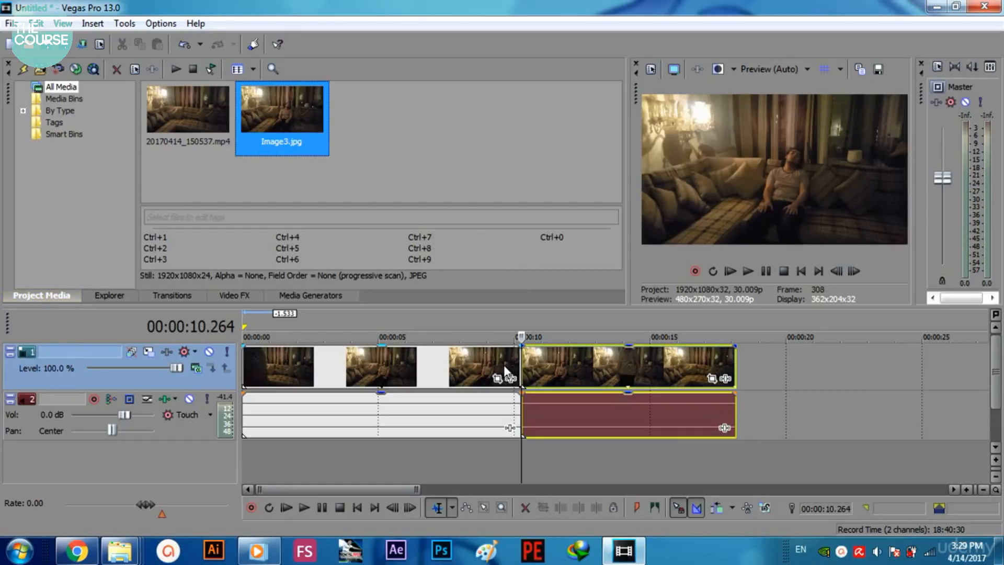
Step: Move the clip's second part about 3.3 s along the timeline and insert an empty video track above it
drag(570, 373, 659, 372)
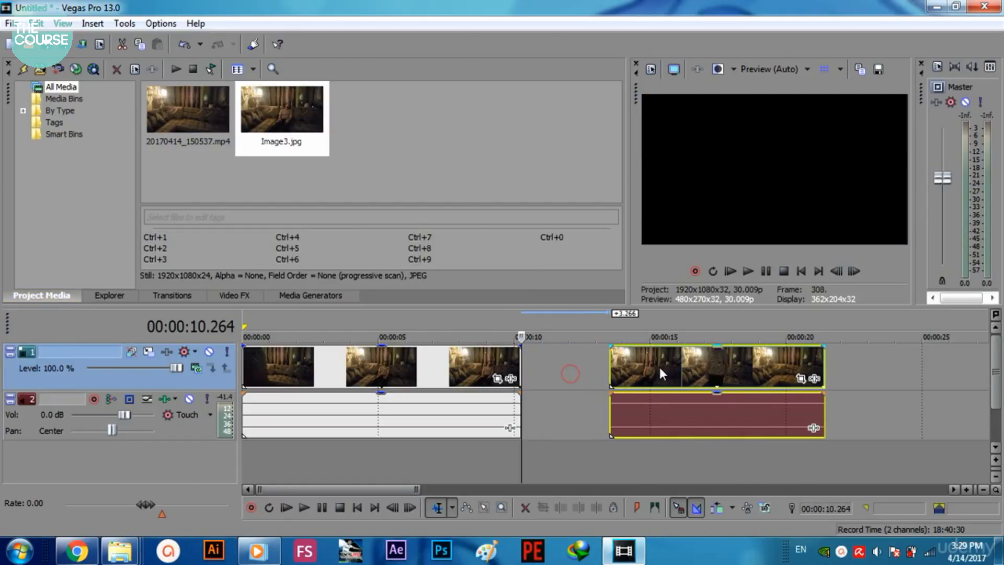
click(886, 369)
right_click(846, 371)
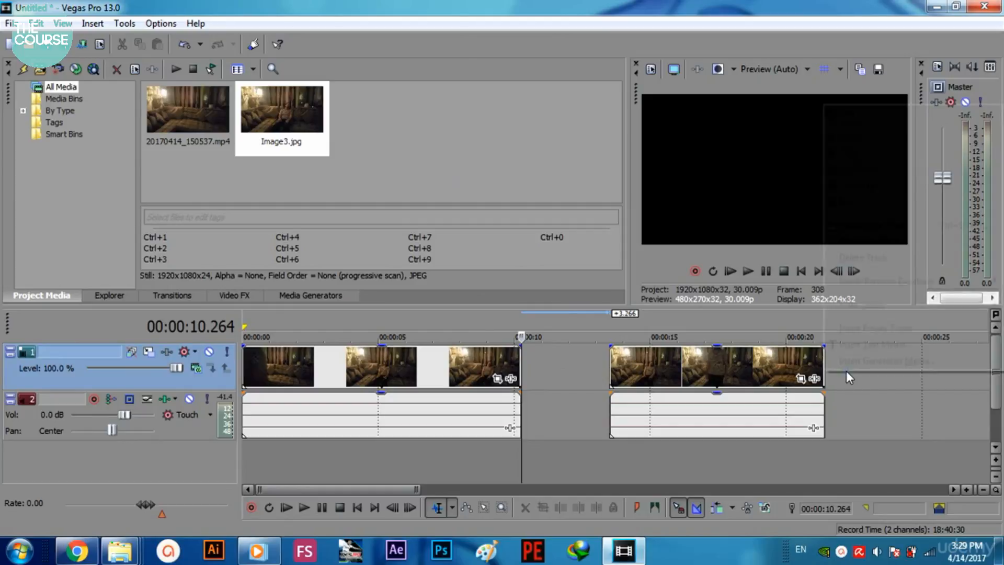
click(876, 222)
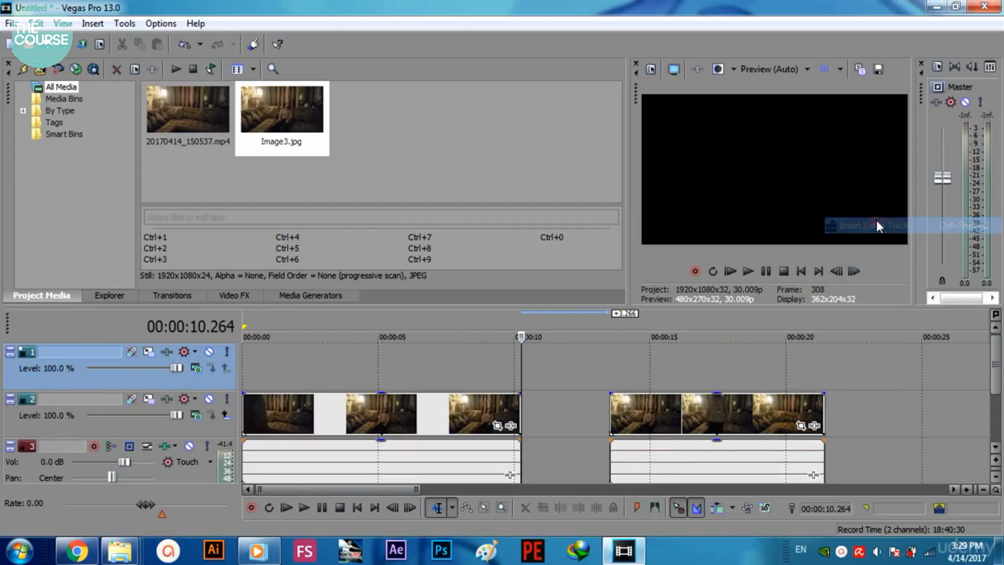
Step: Move the clip's second part onto the new top track and place Image3.jpg on track 2 at 10.264 s
click(305, 116)
drag(645, 413, 811, 356)
drag(295, 145, 576, 387)
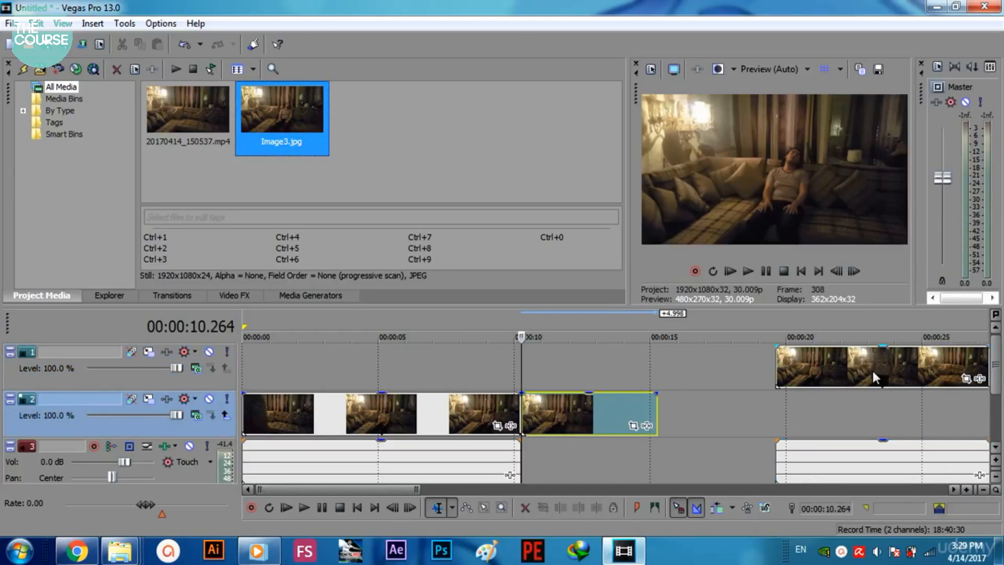
Step: Align the top-track clip with the start of Image3.jpg at 10.264 s and extend the still to the clip's end
drag(873, 371, 633, 366)
click(654, 399)
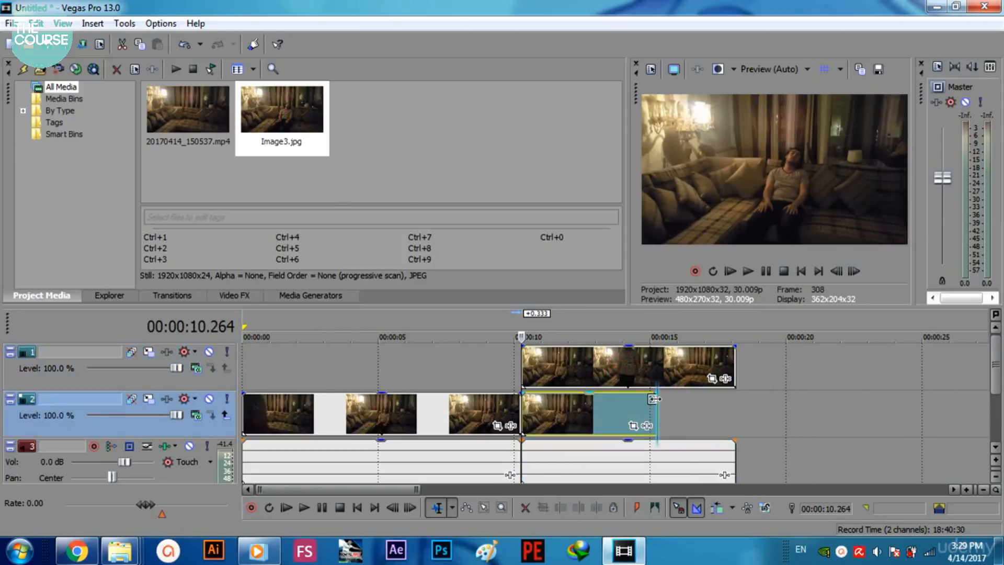
drag(654, 399, 734, 403)
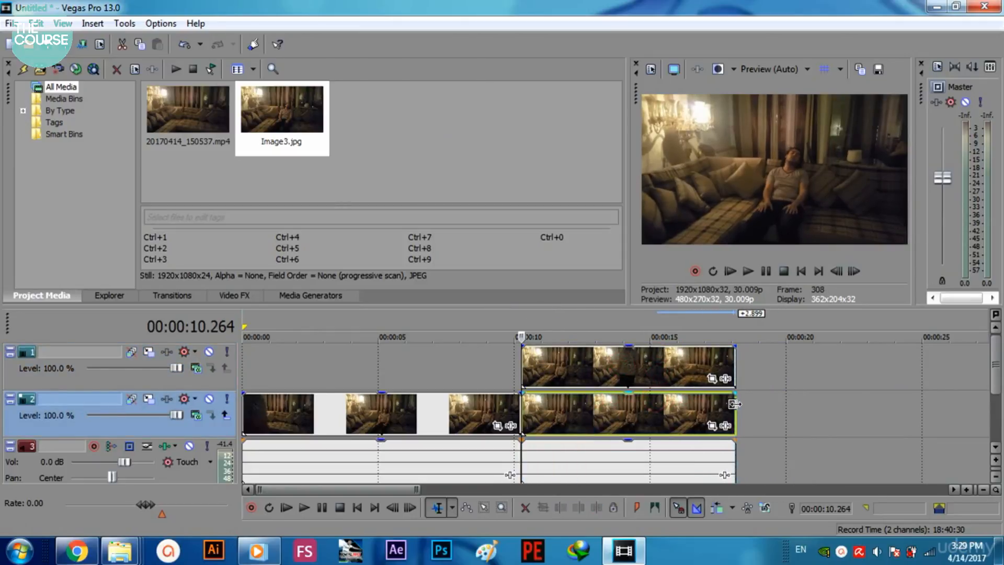
Step: Lower the top-track clip's opacity to about half and add a short fade-in at its start
click(562, 362)
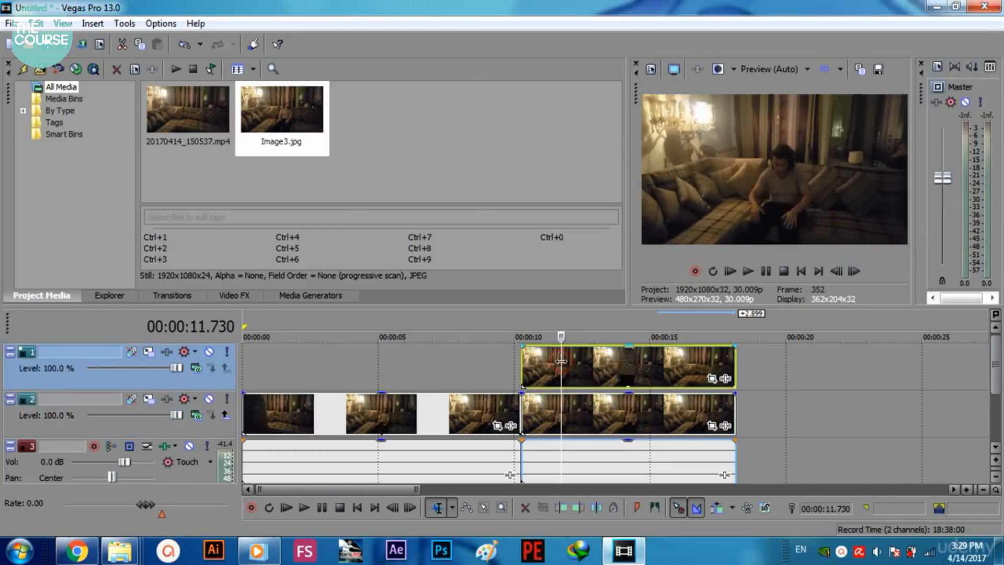
click(576, 366)
click(522, 374)
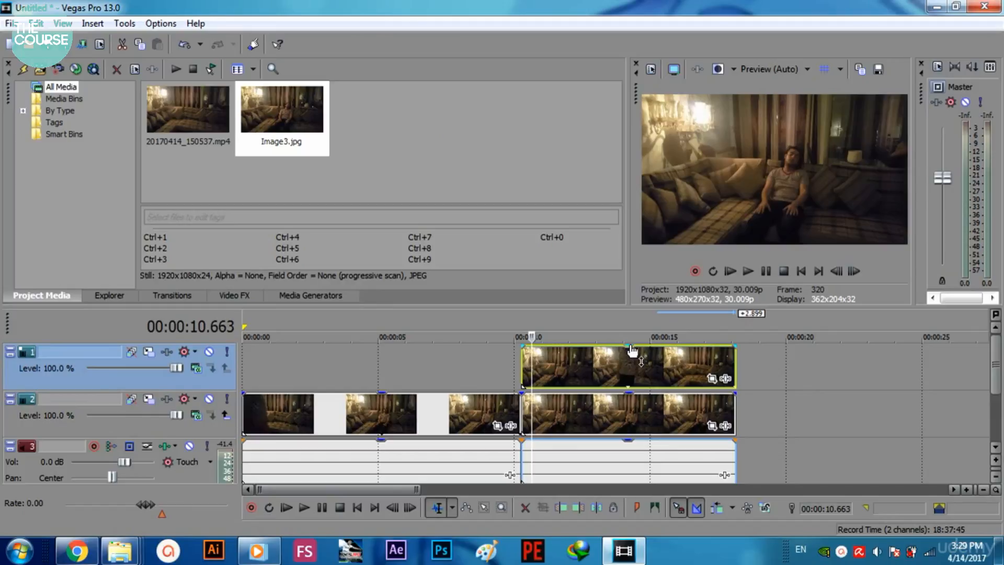
mouse_move(632, 348)
drag(633, 348, 635, 373)
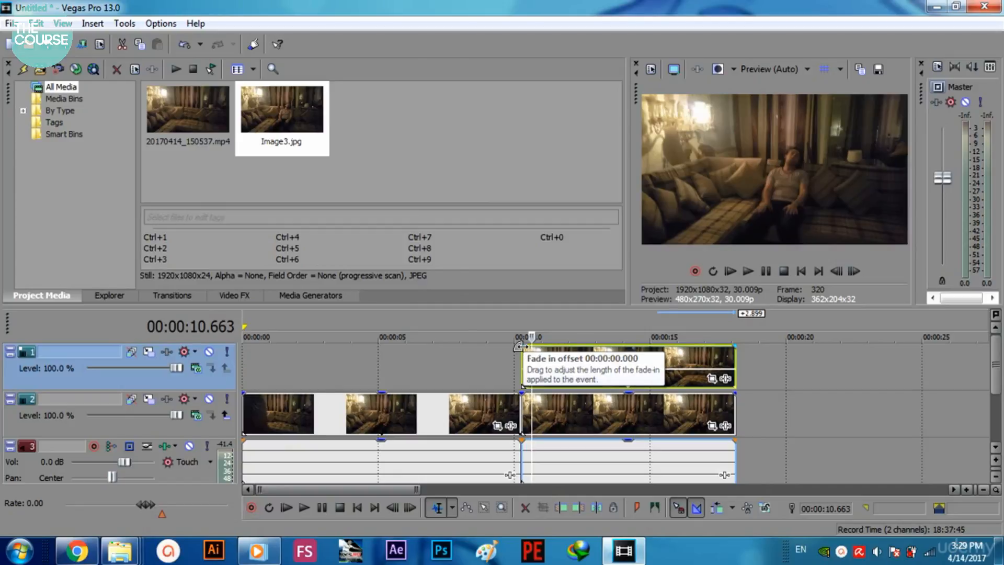
drag(519, 347, 557, 348)
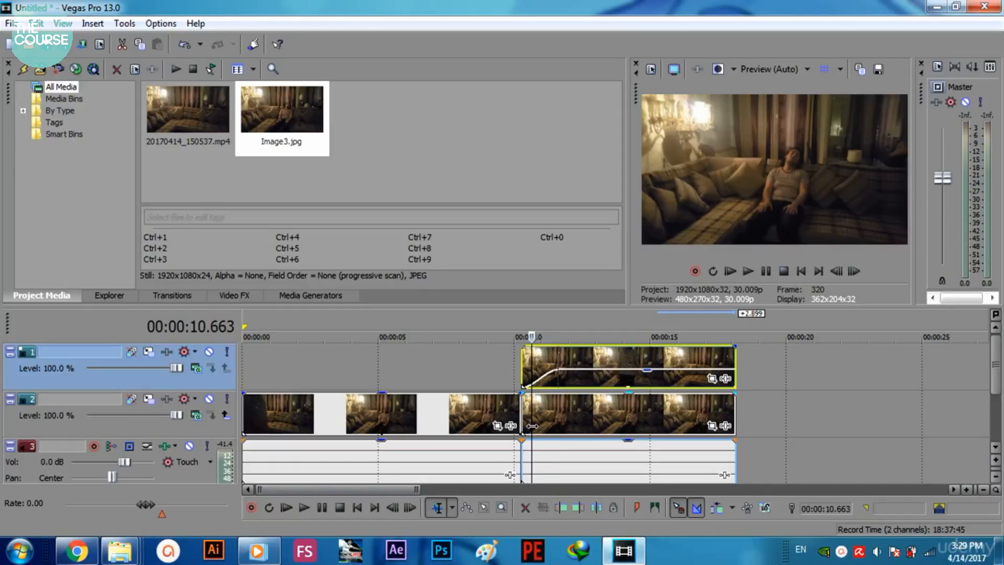
drag(532, 426, 664, 413)
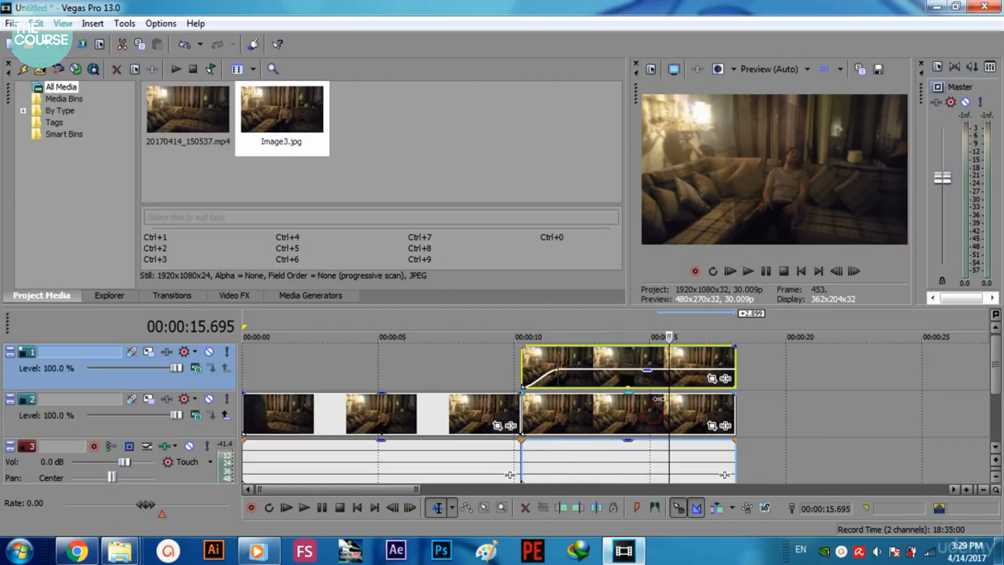